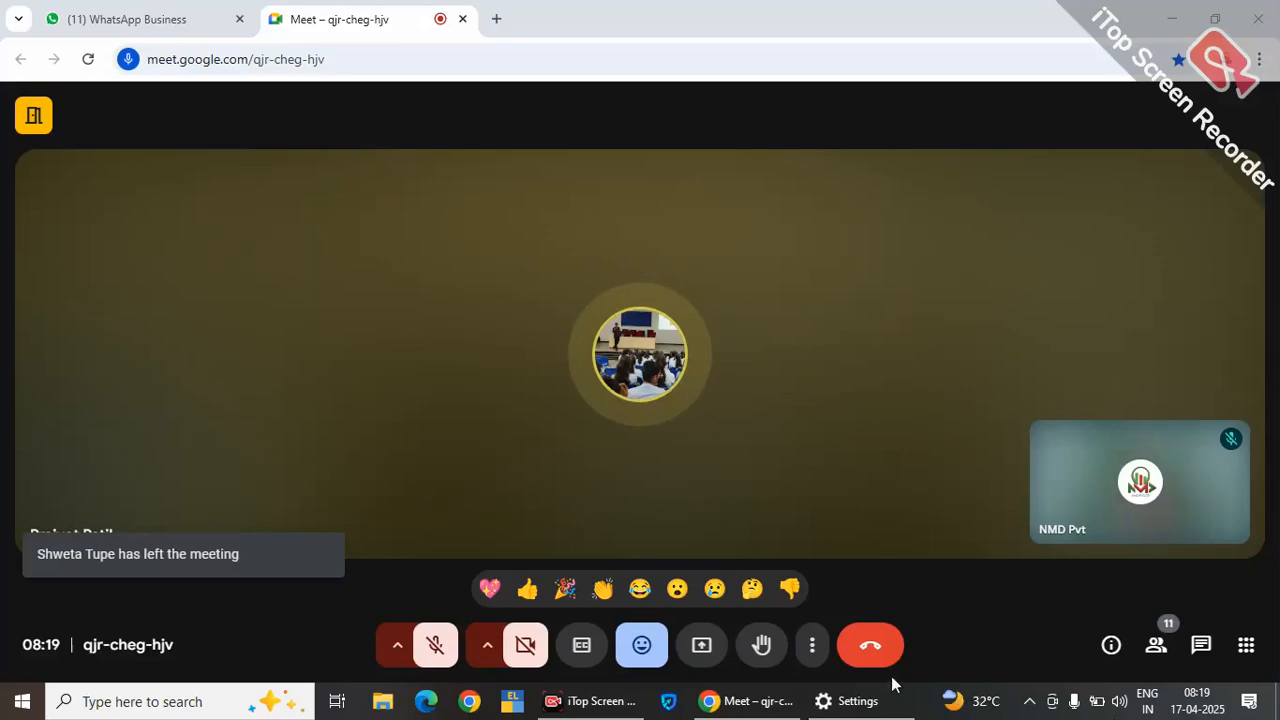
Switch the Google Meet call to full screen
{"action": "left_click", "coordinate": [812, 648]}
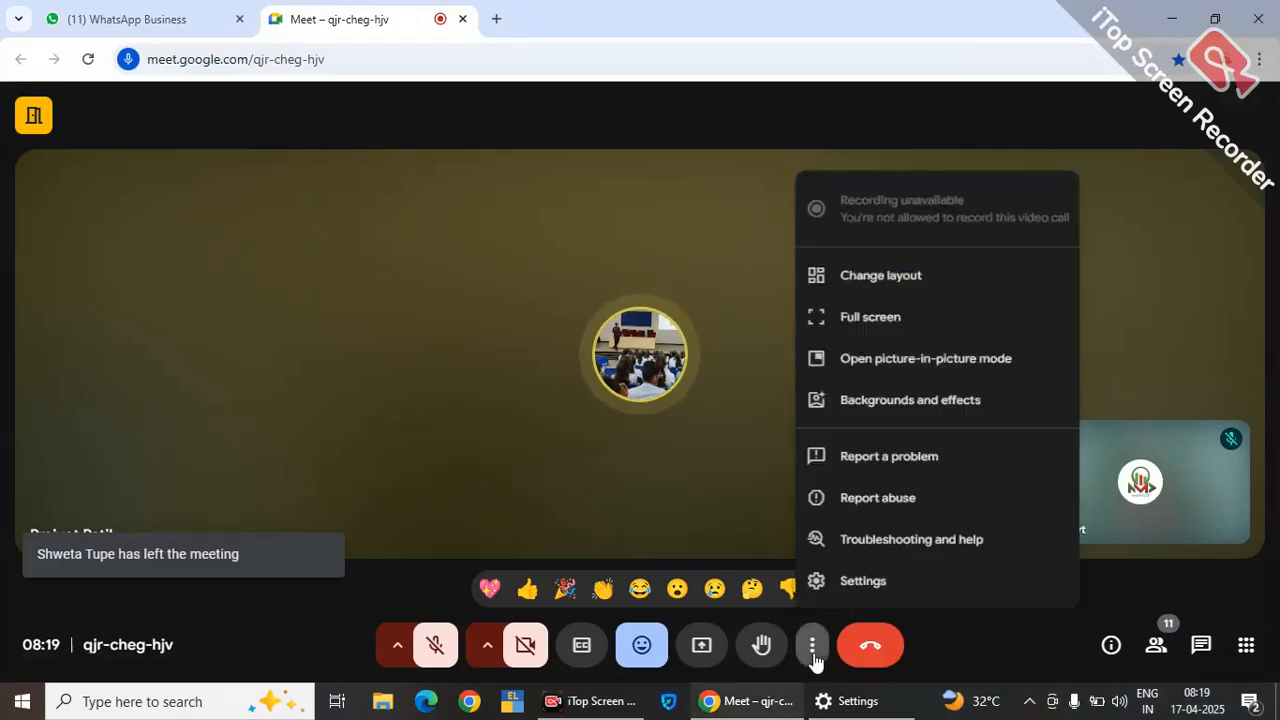
{"action": "left_click", "coordinate": [820, 296]}
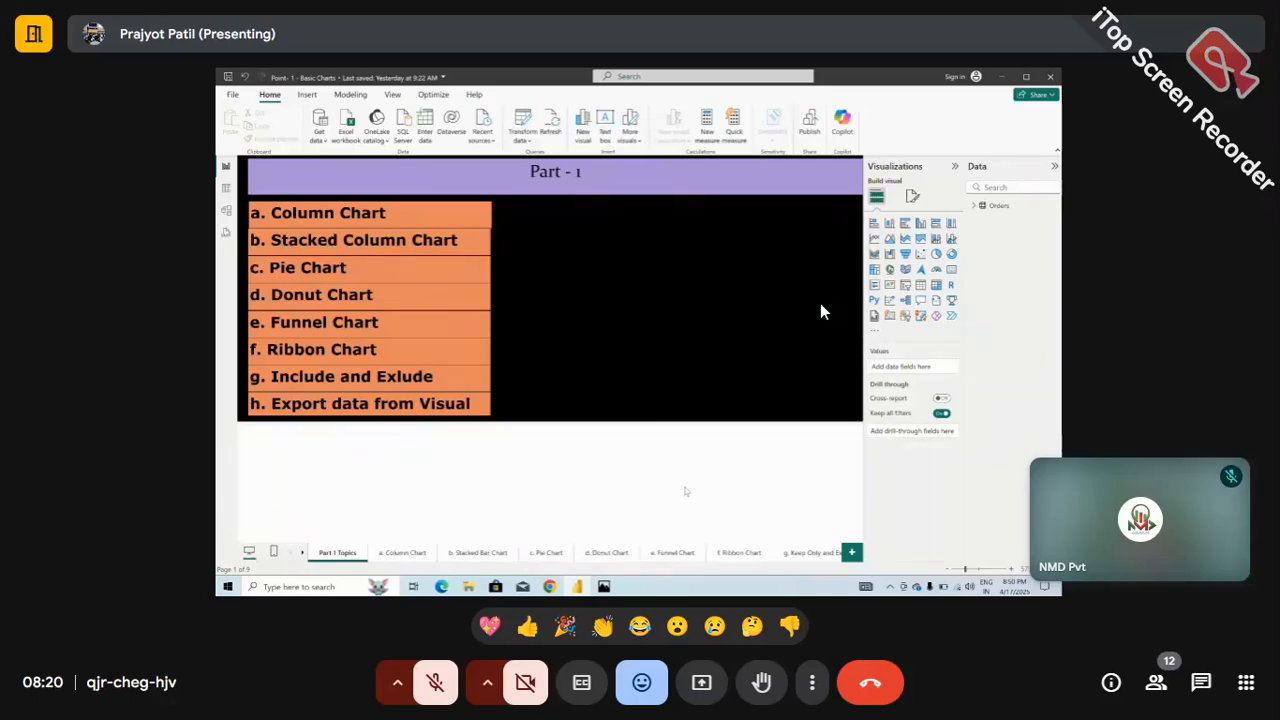
In Power BI Desktop, browse the PowerBI2025 folder on this device and open the Sample Dashboard file
{"action": "left_click", "coordinate": [233, 95]}
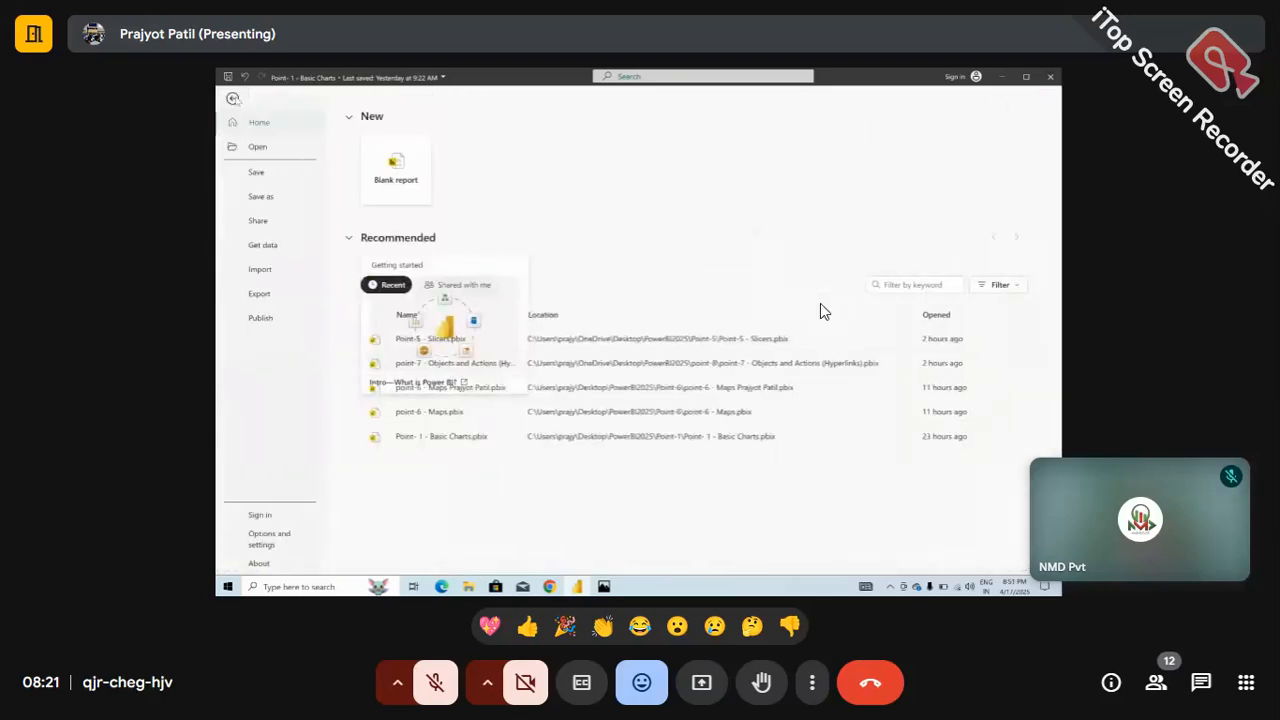
{"action": "left_click", "coordinate": [258, 150]}
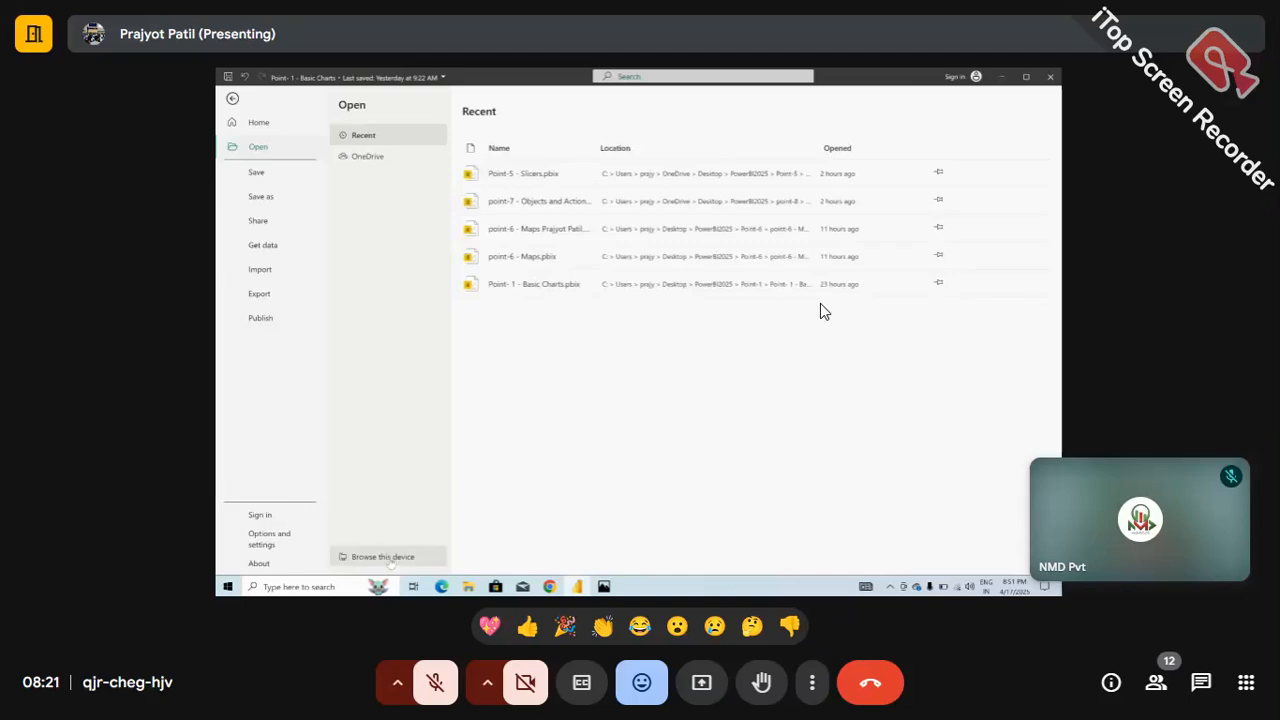
{"action": "left_click", "coordinate": [385, 557]}
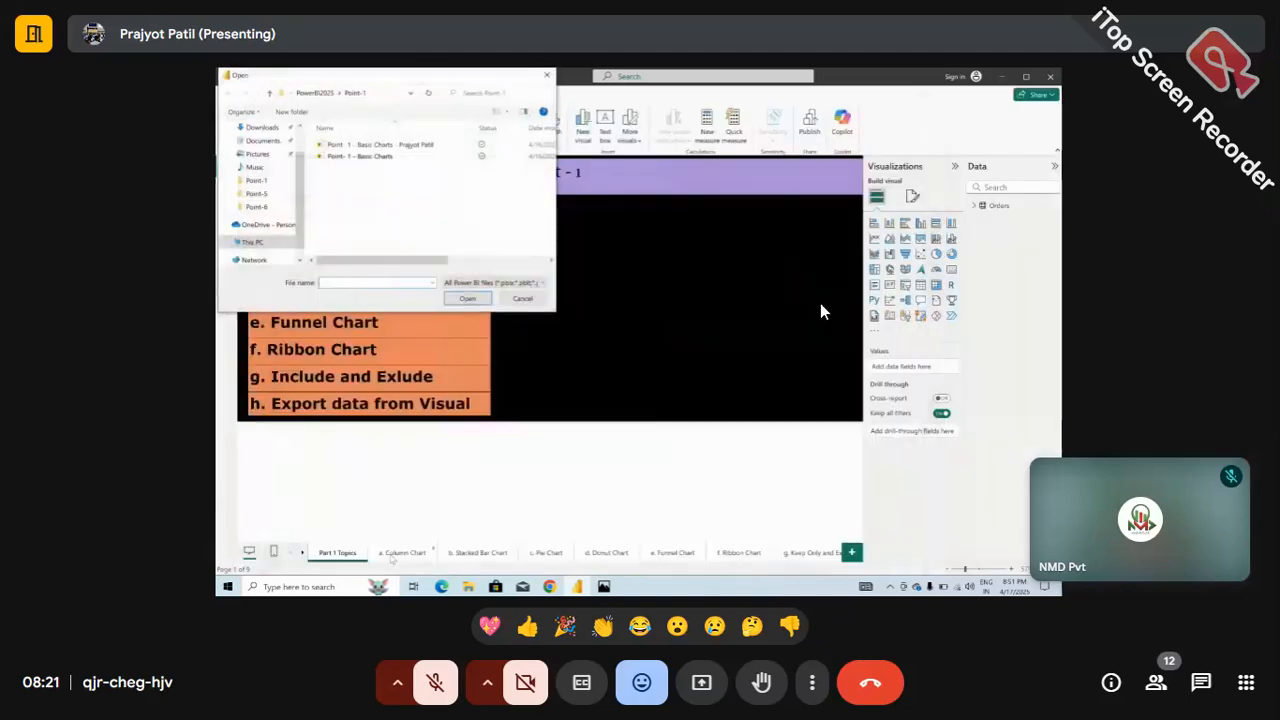
{"action": "left_click", "coordinate": [269, 92]}
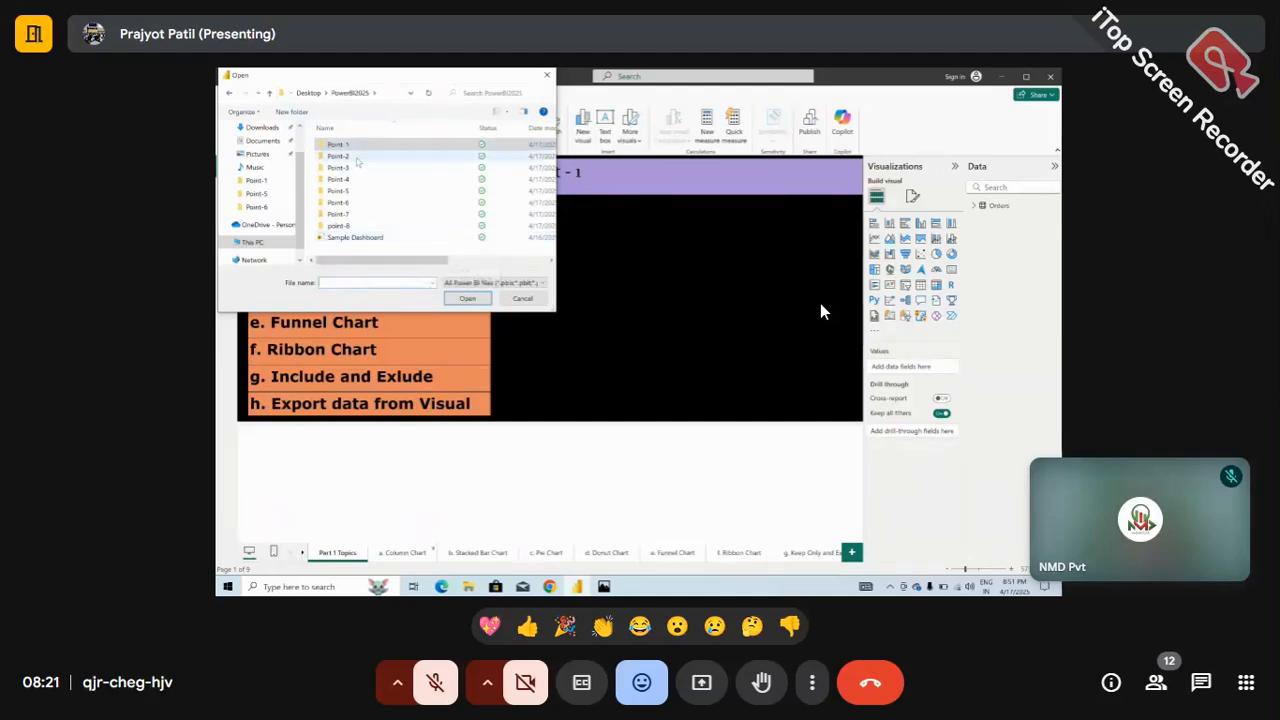
{"action": "double_click", "coordinate": [356, 157]}
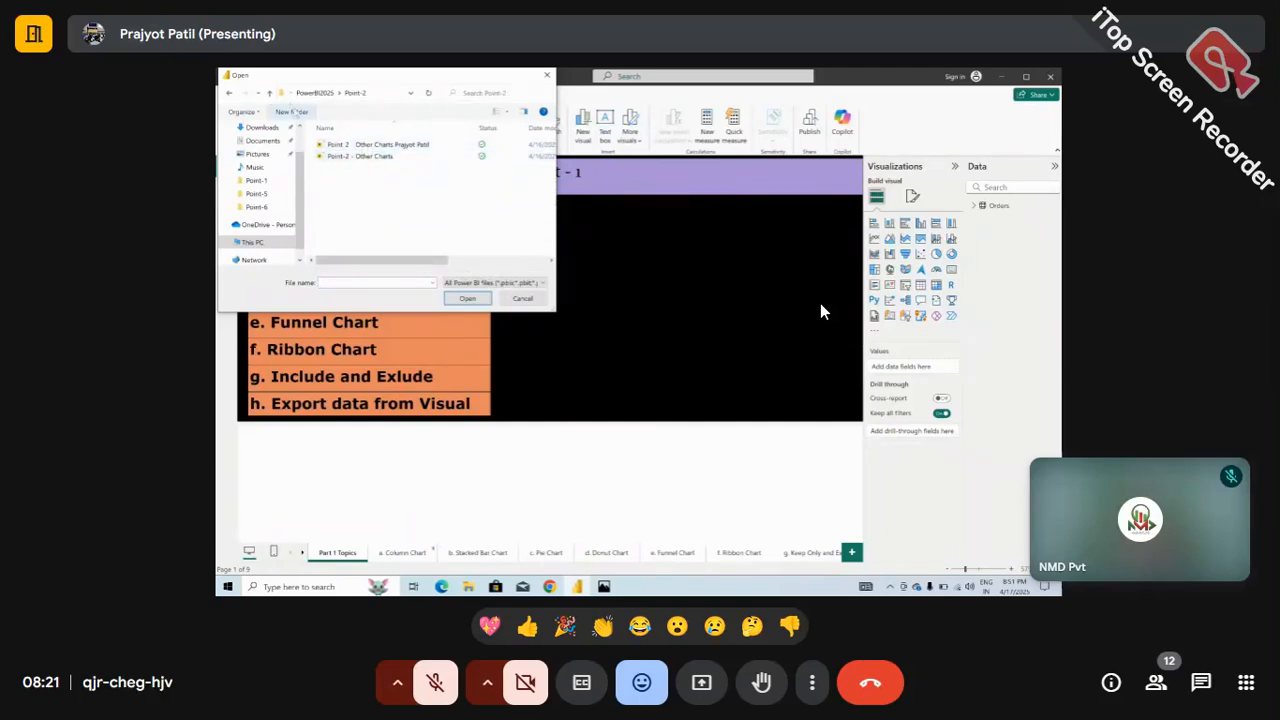
{"action": "left_click", "coordinate": [269, 93]}
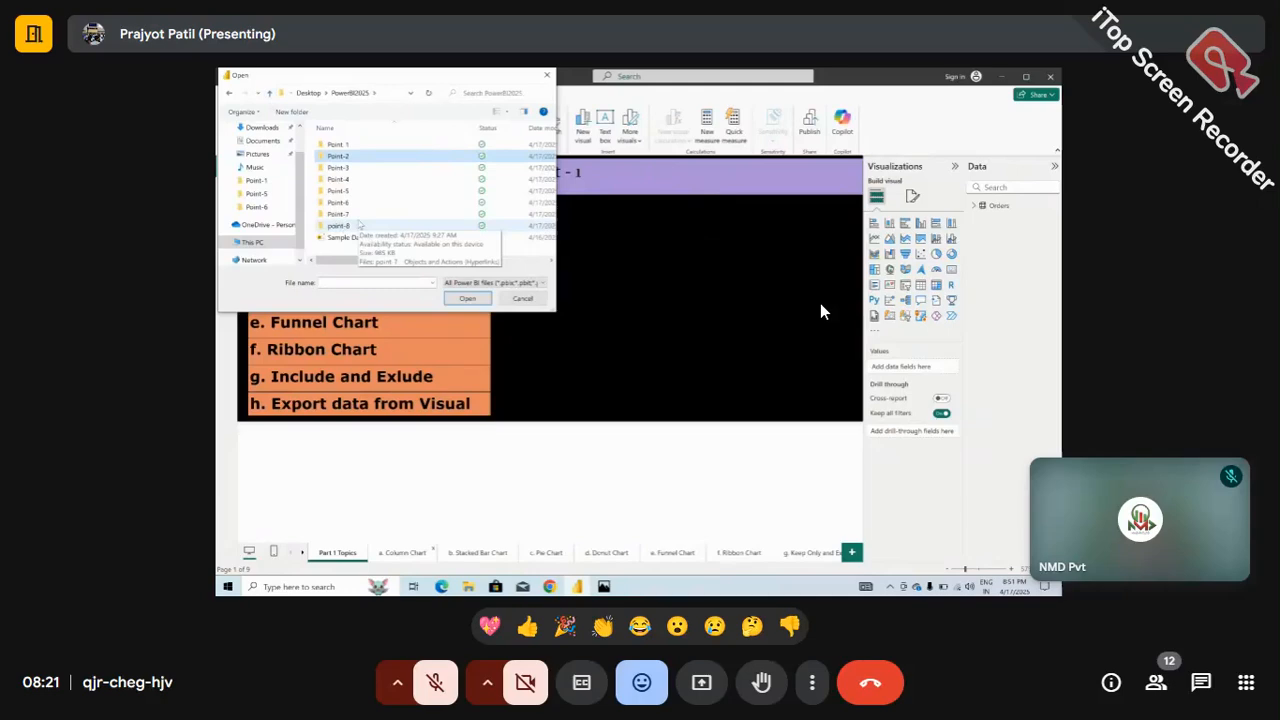
{"action": "left_click", "coordinate": [346, 238]}
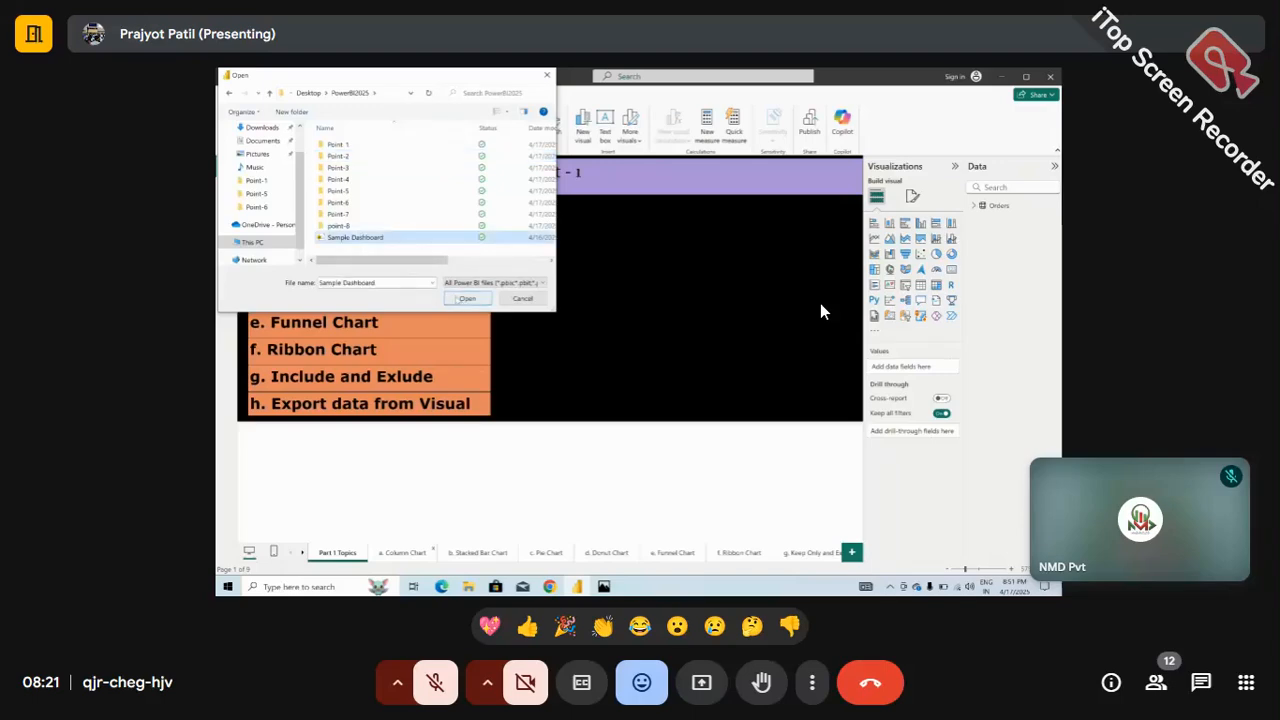
{"action": "left_click", "coordinate": [460, 299]}
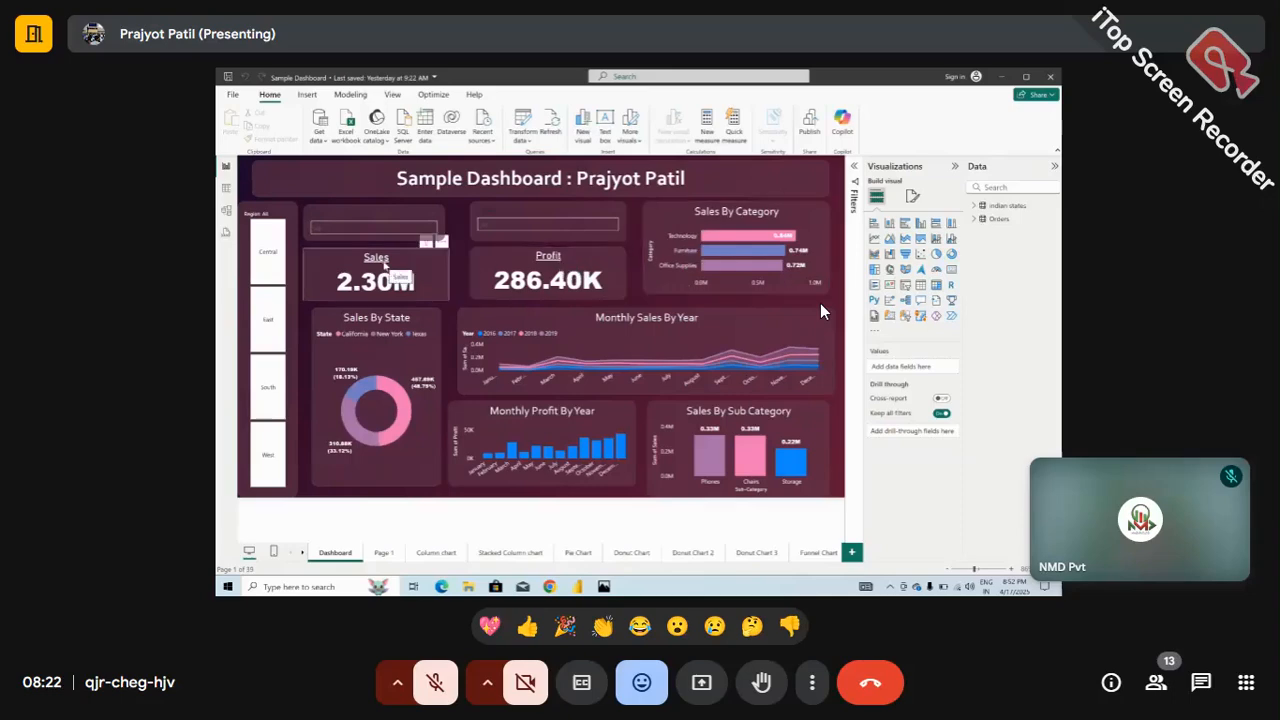
Examine the city and state choices offered by the two dropdown slicers on the Dashboard page
{"action": "left_click", "coordinate": [420, 233]}
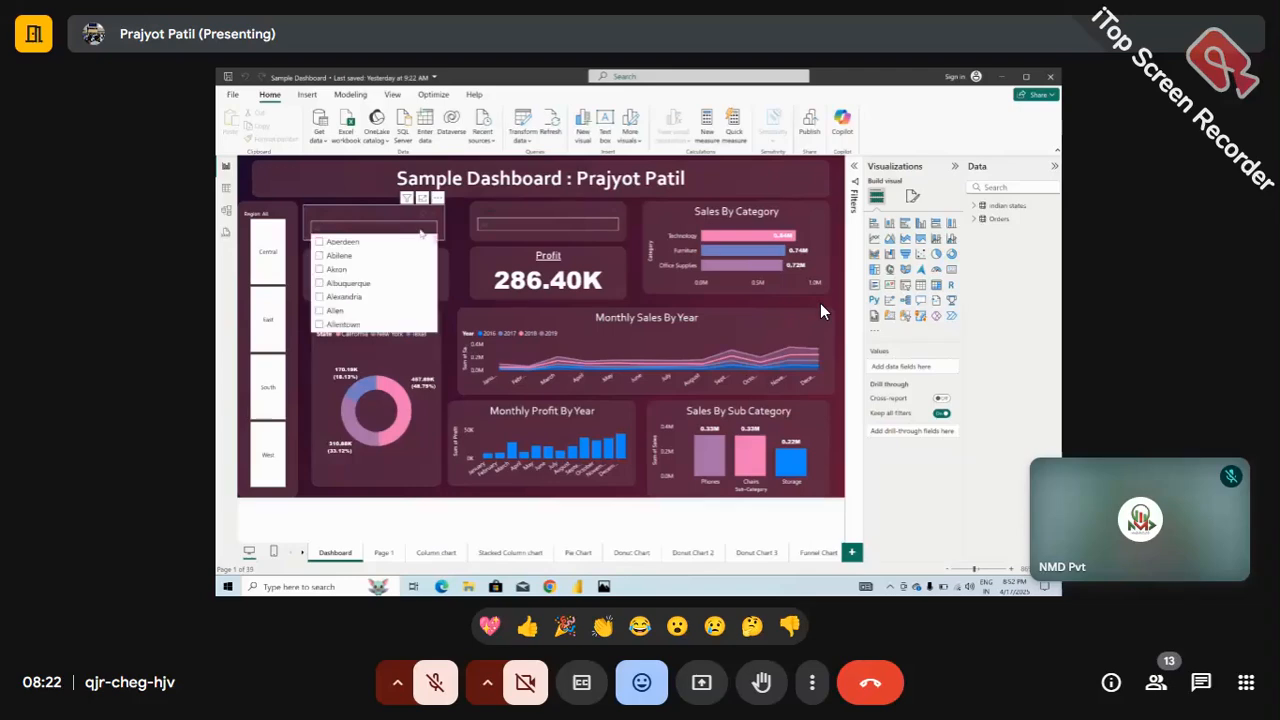
{"action": "left_click", "coordinate": [420, 233]}
{"action": "left_click", "coordinate": [517, 232]}
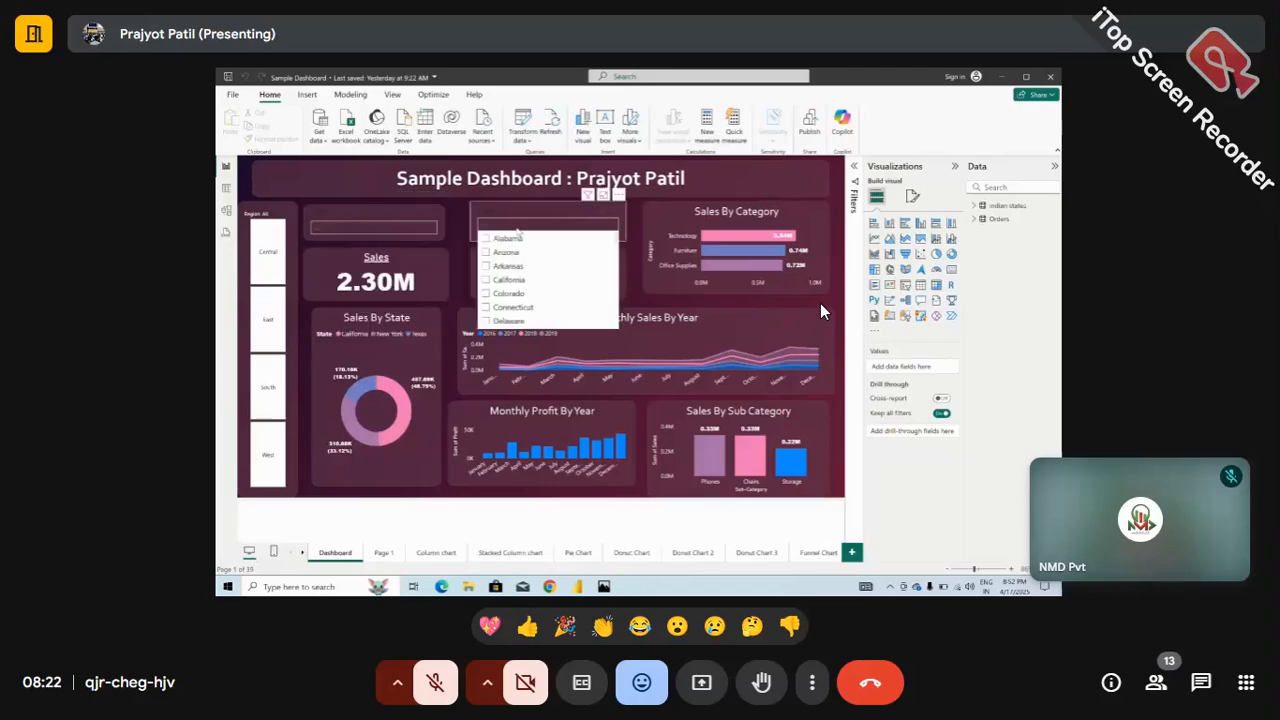
{"action": "left_click", "coordinate": [517, 232]}
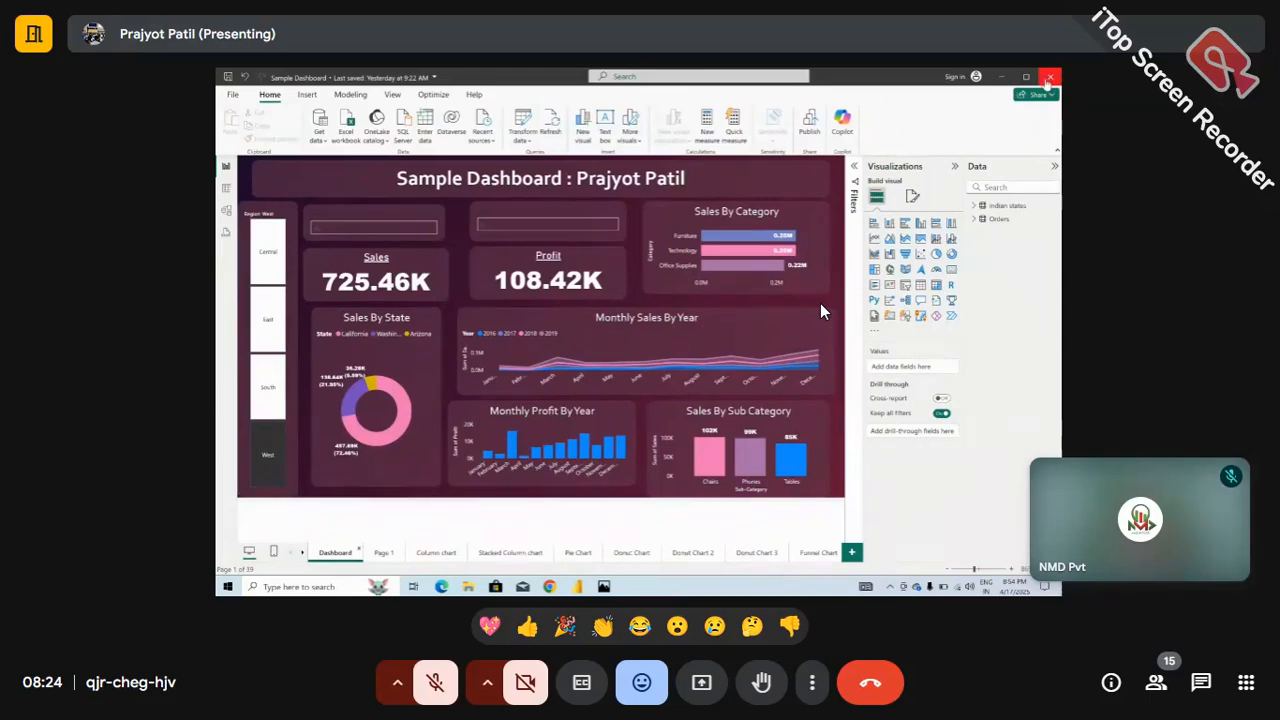
Close the Sample Dashboard report without saving its changes
{"action": "left_click", "coordinate": [1049, 77]}
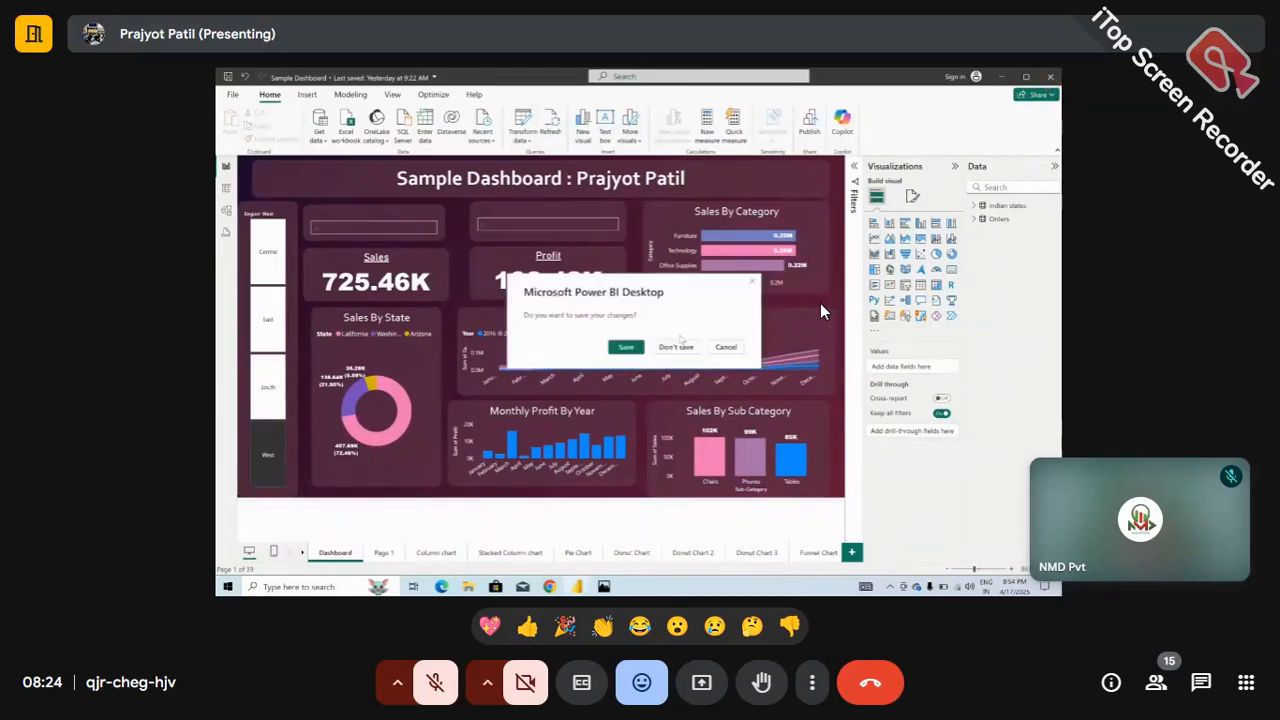
{"action": "left_click", "coordinate": [676, 346]}
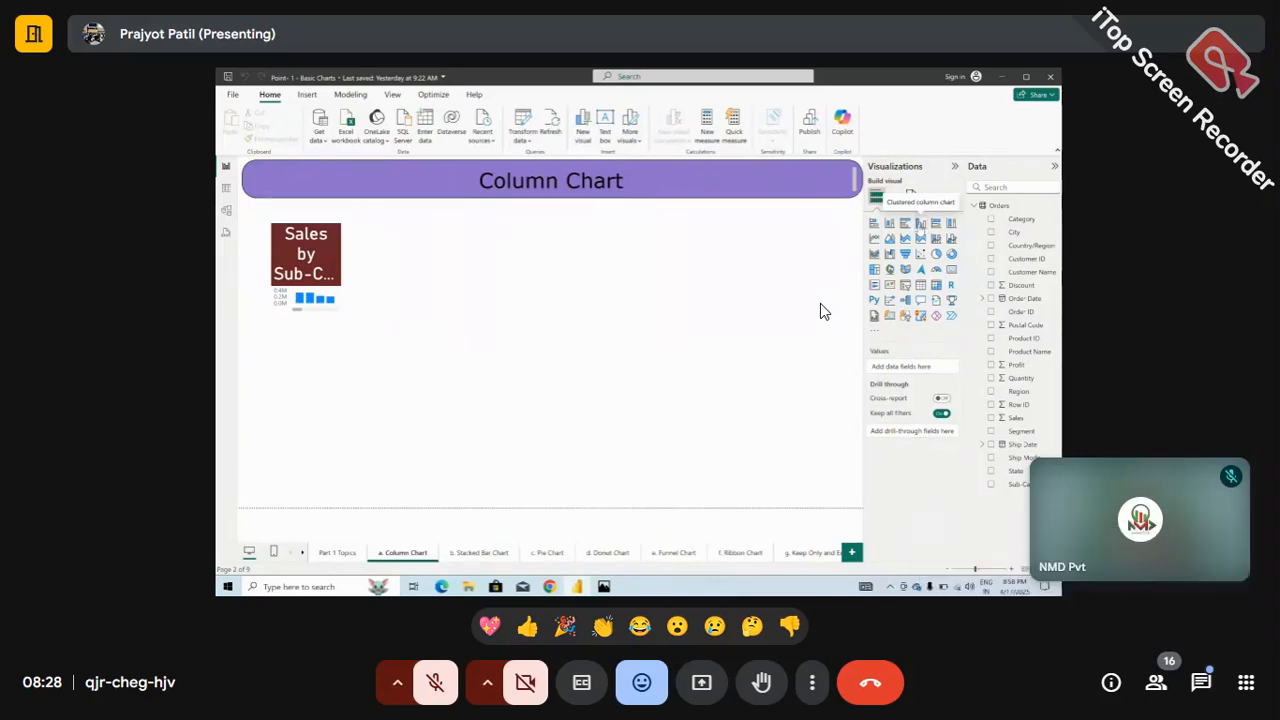
Move the empty clustered column chart to the middle of the Column Chart page, enlarge it and keep it selected
{"action": "left_click_drag", "start_coordinate": [323, 378], "coordinate": [528, 309]}
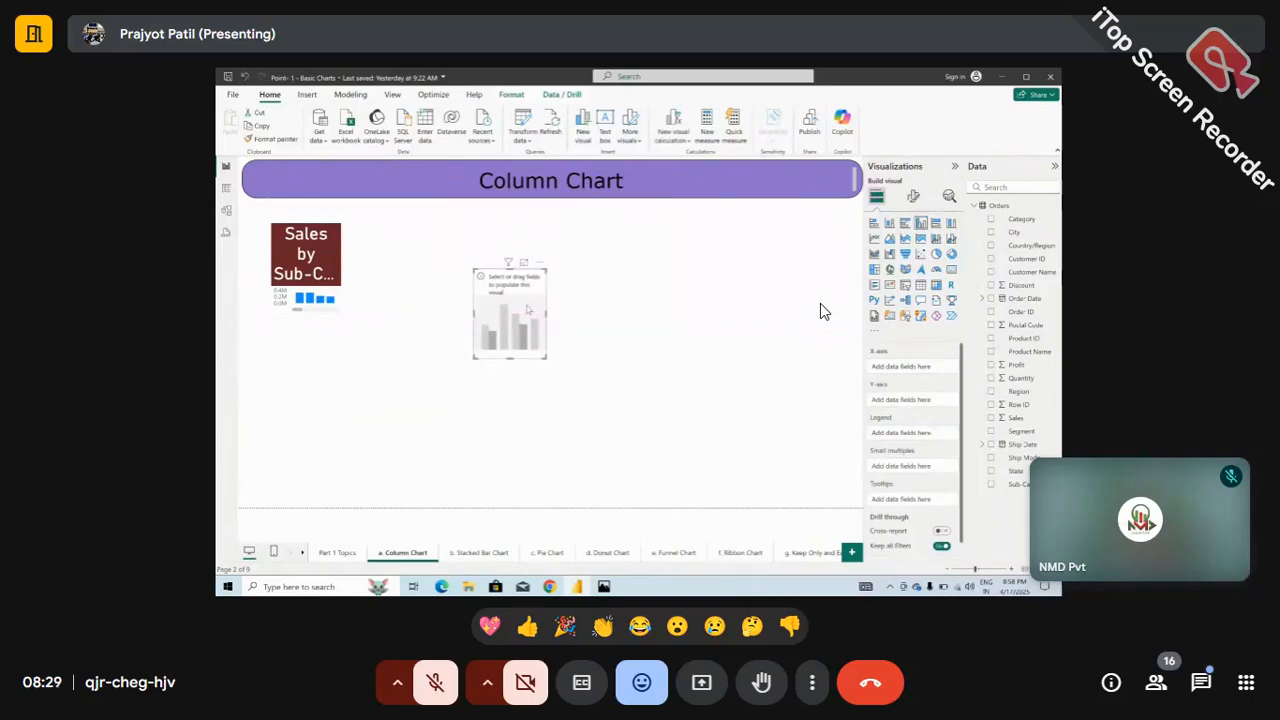
{"action": "left_click_drag", "start_coordinate": [545, 358], "coordinate": [669, 416]}
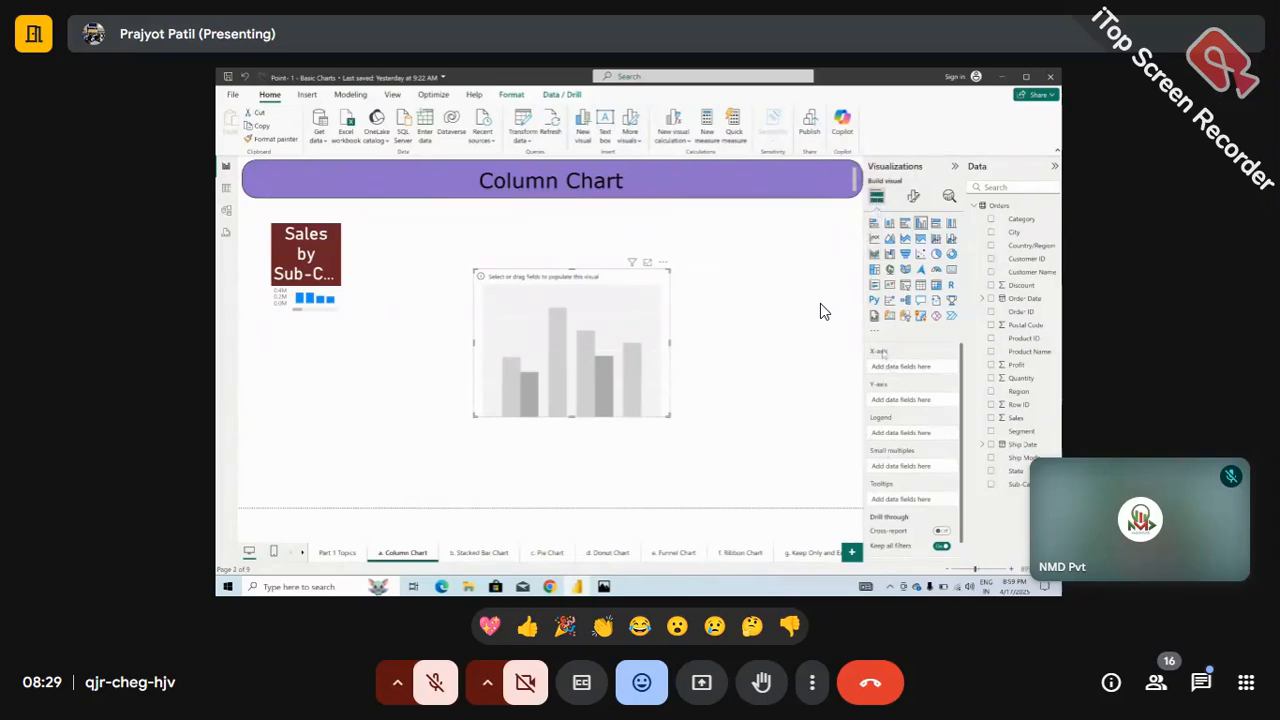
{"action": "left_click", "coordinate": [778, 334]}
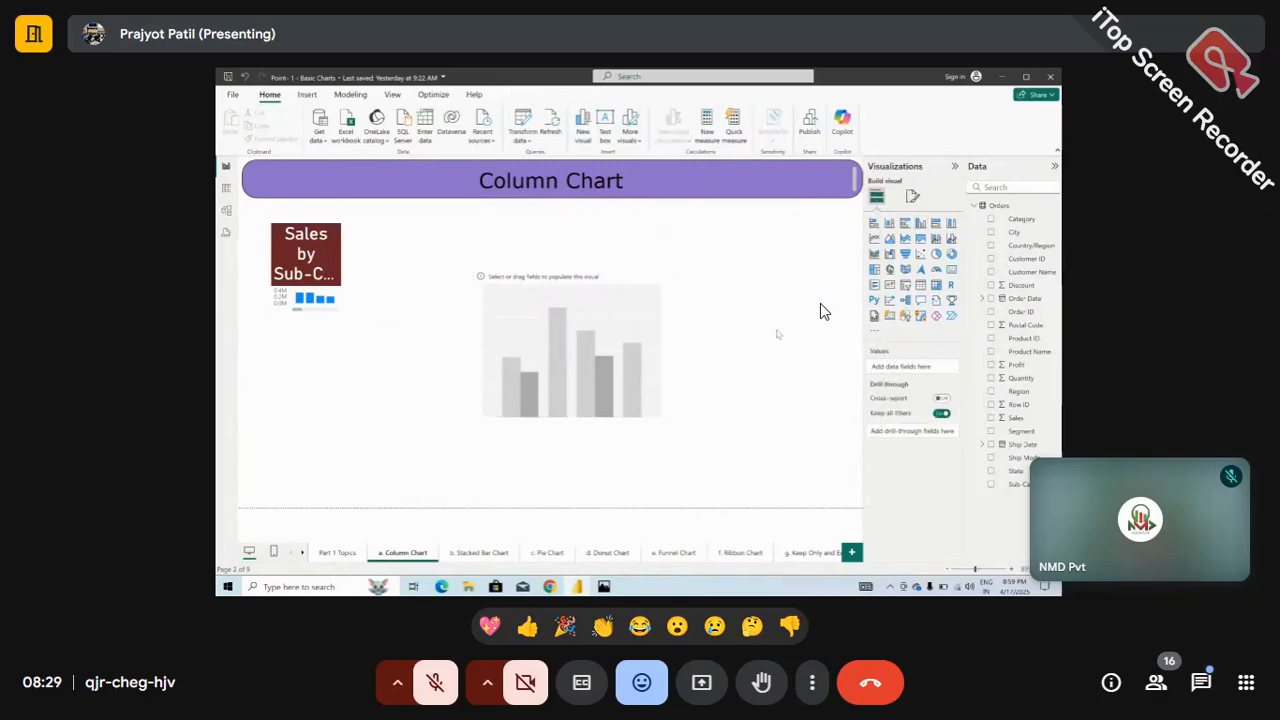
{"action": "left_click", "coordinate": [612, 330]}
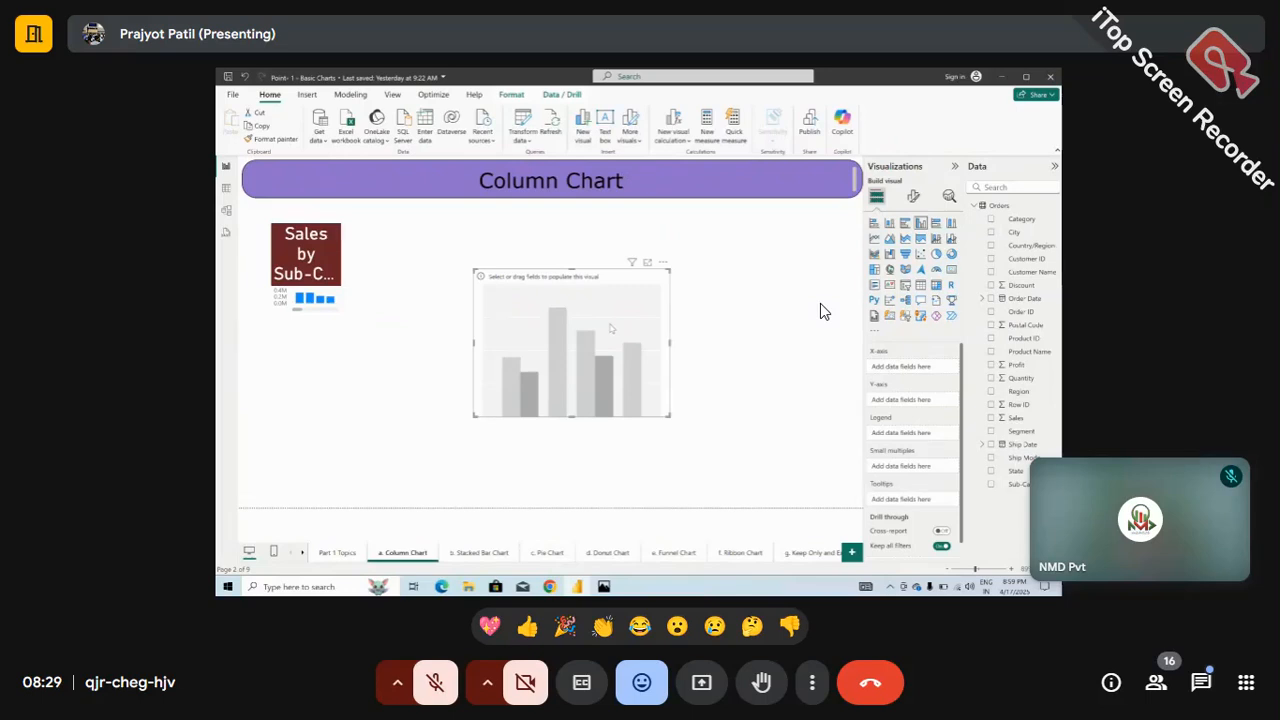
{"action": "left_click", "coordinate": [760, 318]}
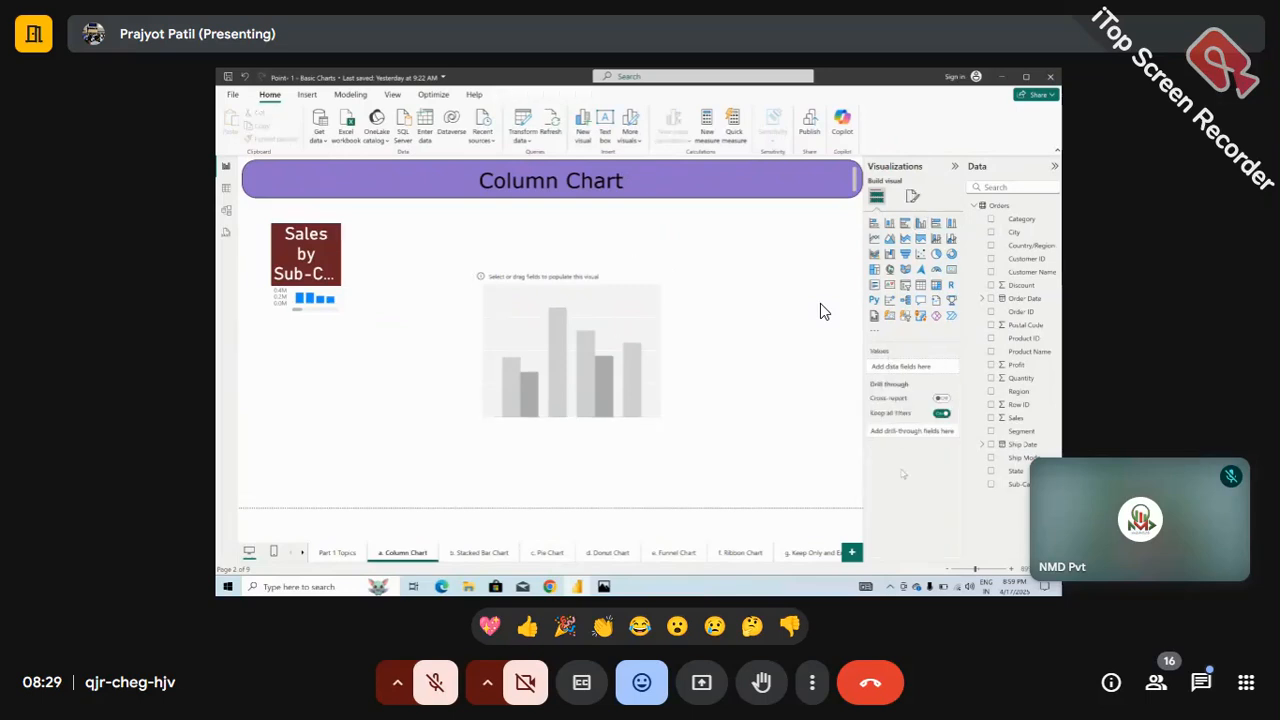
{"action": "left_click", "coordinate": [666, 345]}
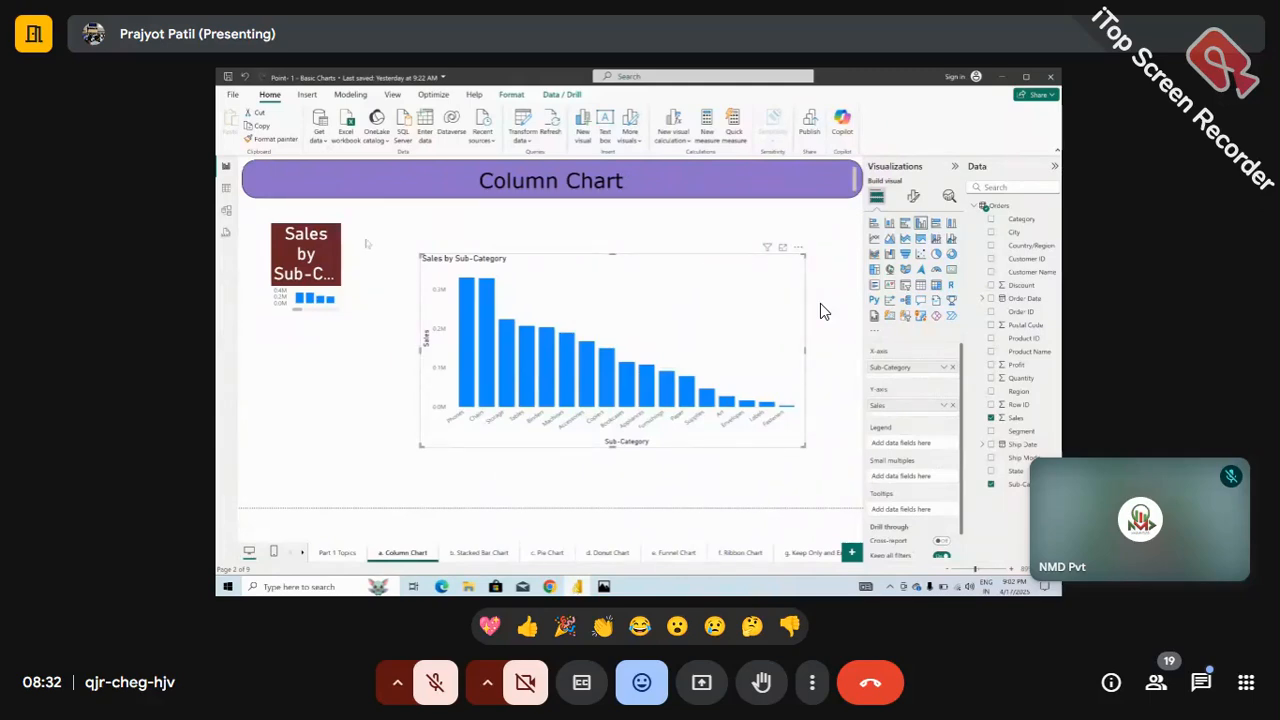
Show the list of common data sources available for importing data
{"action": "left_click", "coordinate": [320, 140]}
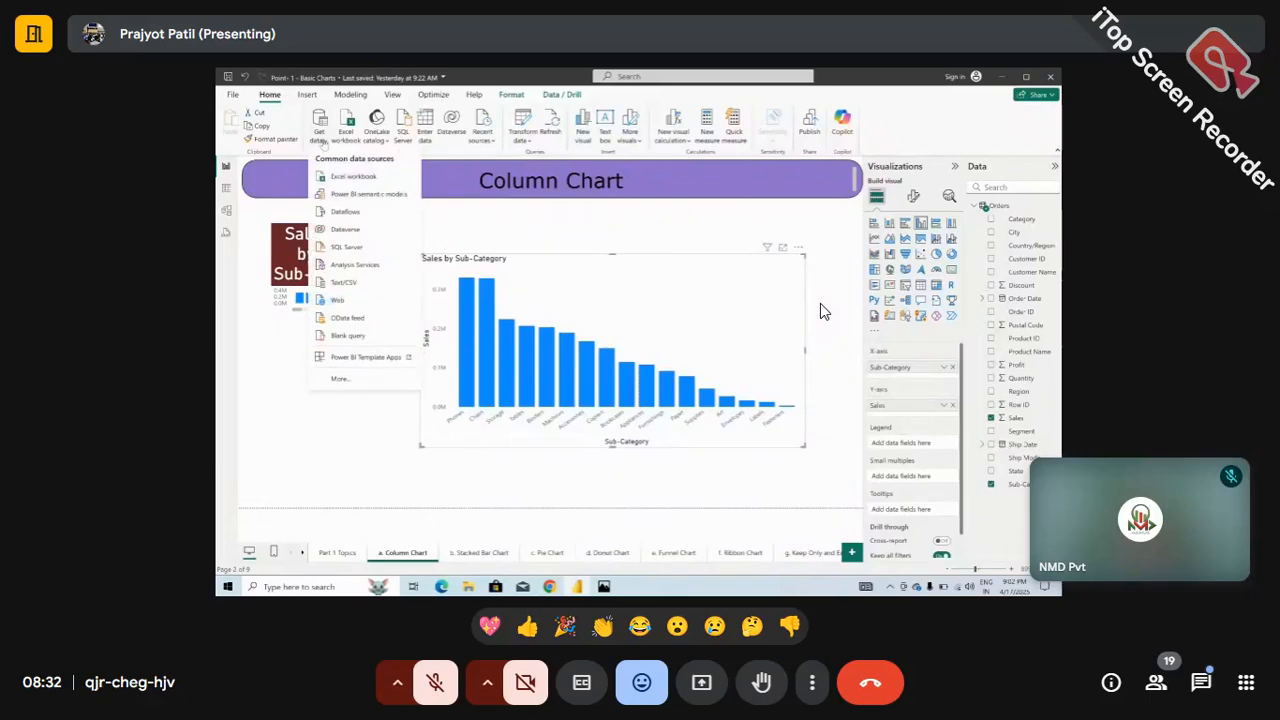
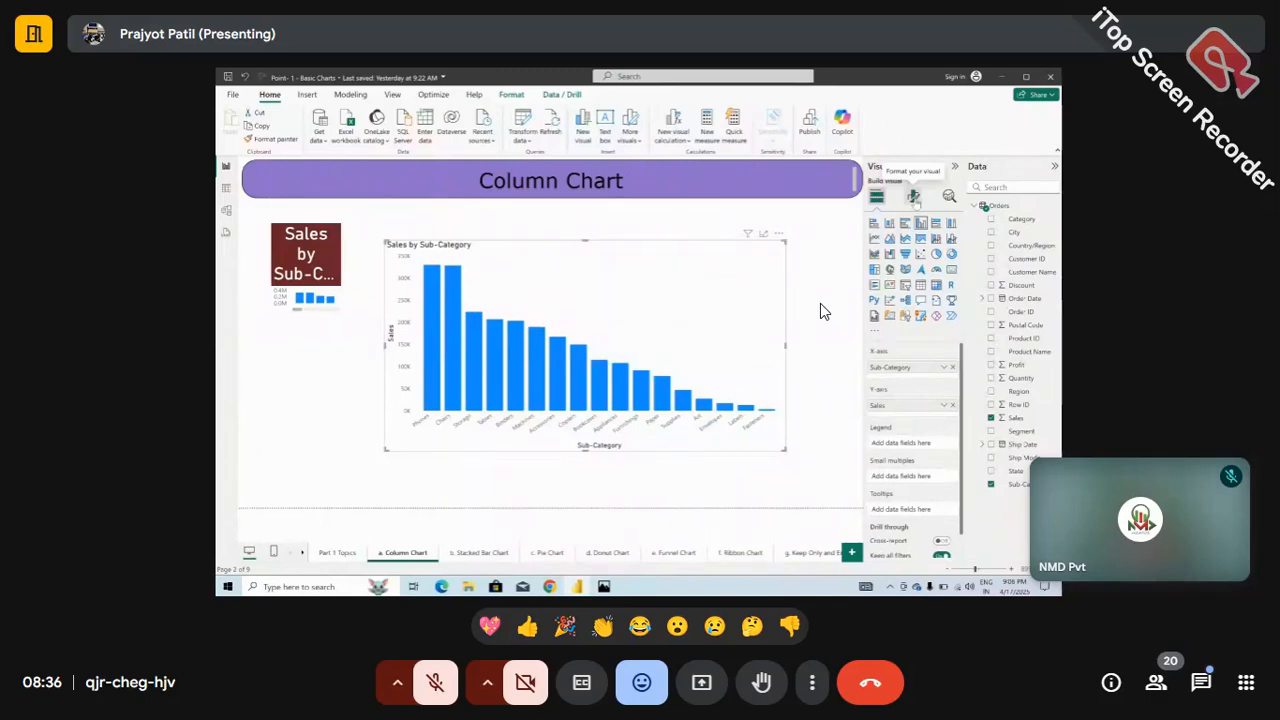
Compare the Visual and General formatting options available for the Sales by Sub-Category column chart
{"action": "left_click", "coordinate": [913, 197]}
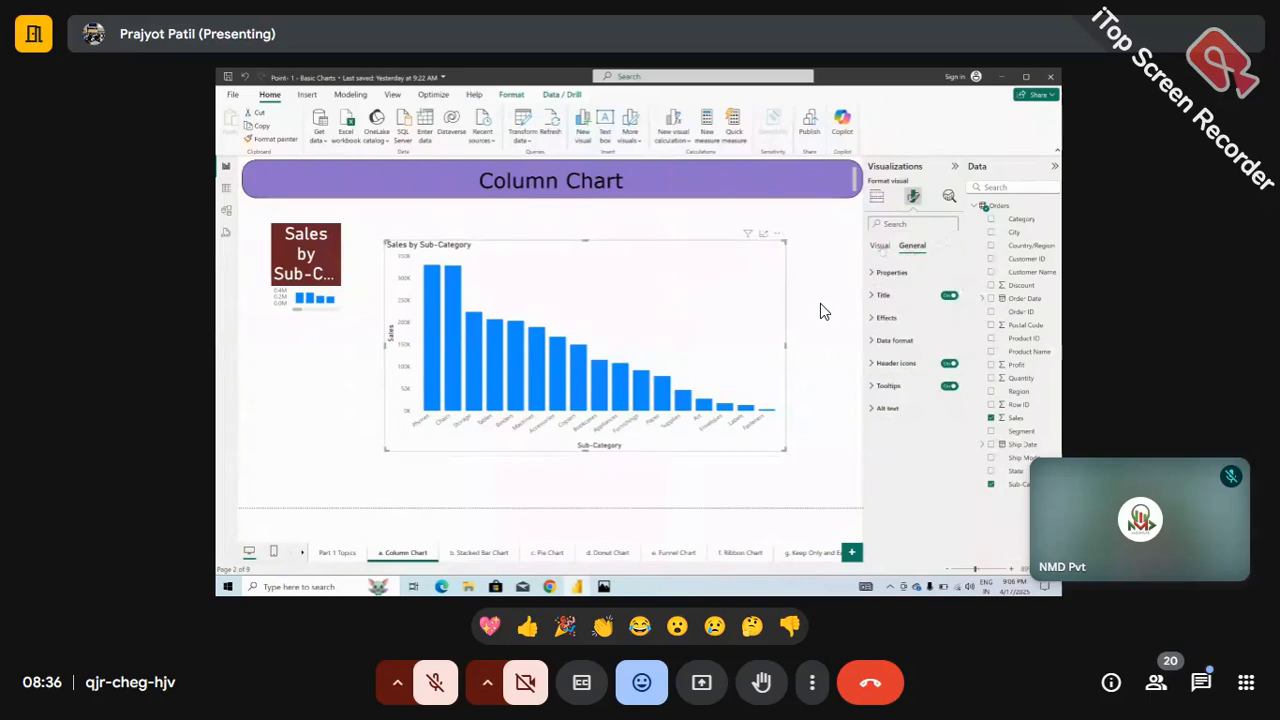
{"action": "left_click", "coordinate": [912, 246]}
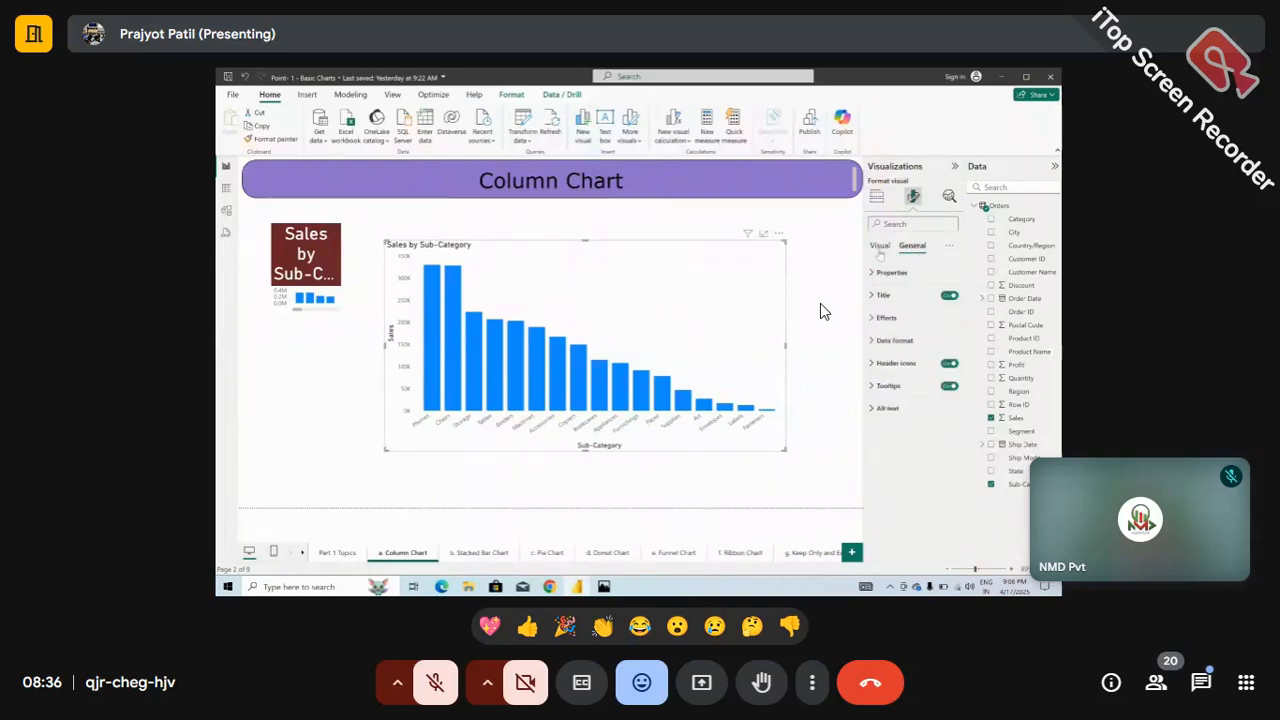
{"action": "left_click", "coordinate": [879, 248]}
{"action": "left_click", "coordinate": [912, 248]}
{"action": "left_click", "coordinate": [879, 246]}
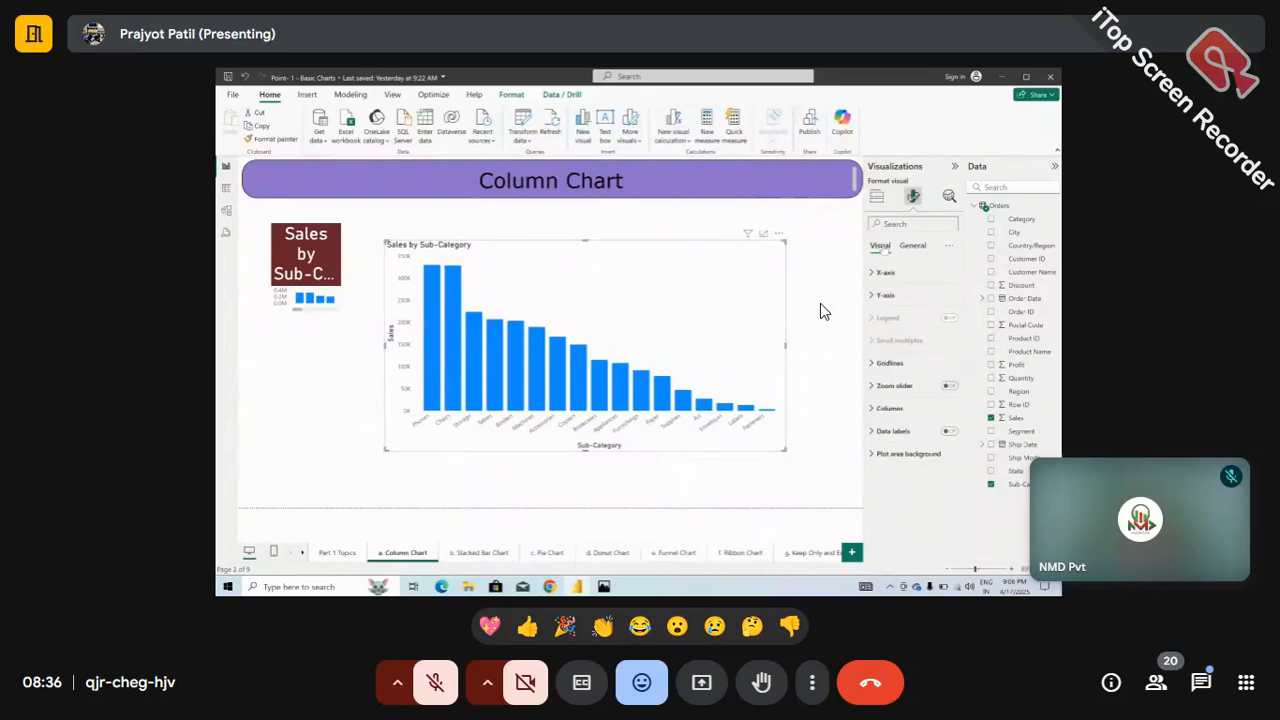
{"action": "left_click", "coordinate": [912, 246]}
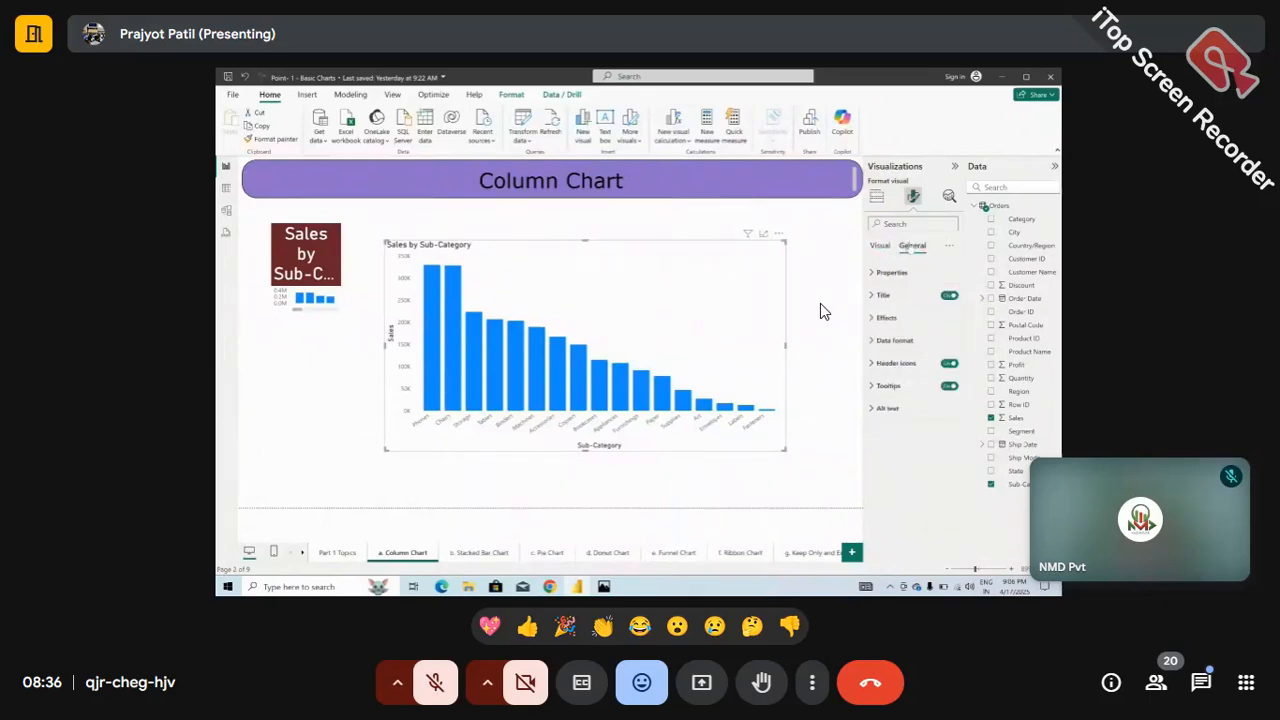
{"action": "left_click", "coordinate": [880, 246]}
{"action": "left_click", "coordinate": [880, 245]}
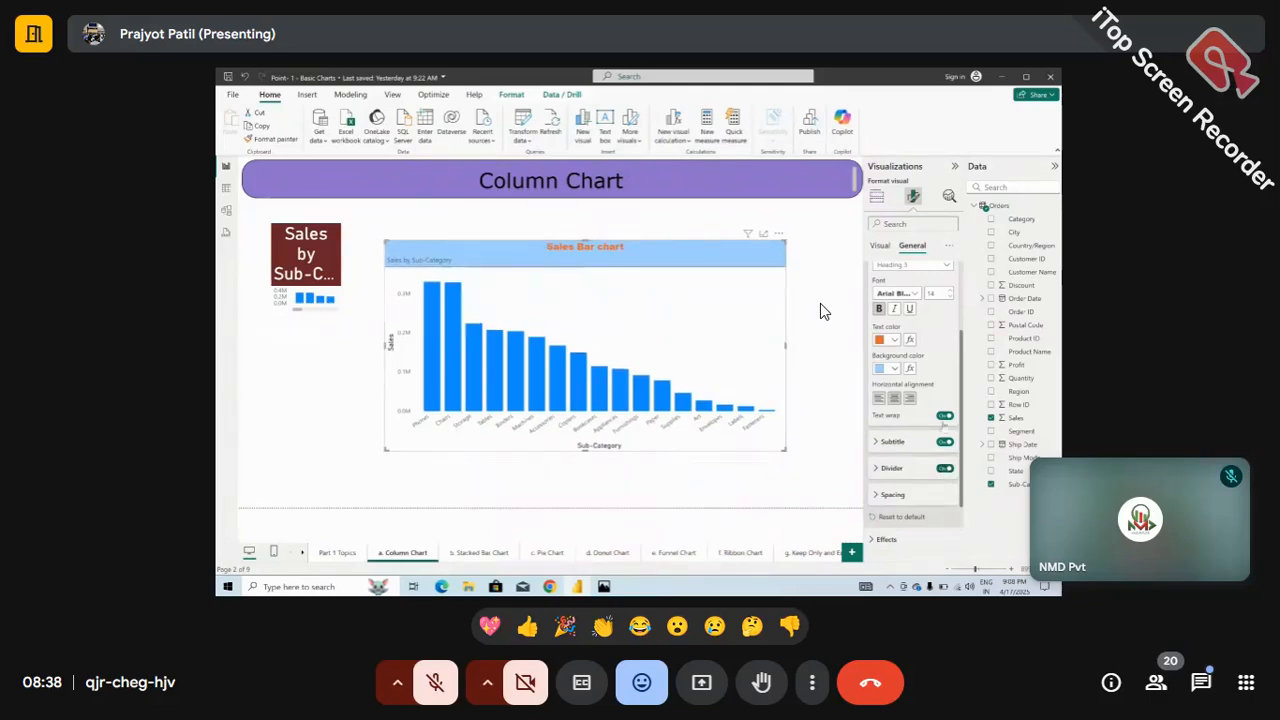
Review the title settings of the Sales Bar chart and turn off its subtitle
{"action": "scroll", "coordinate": [941, 365], "scroll_direction": "up", "scroll_amount": 3}
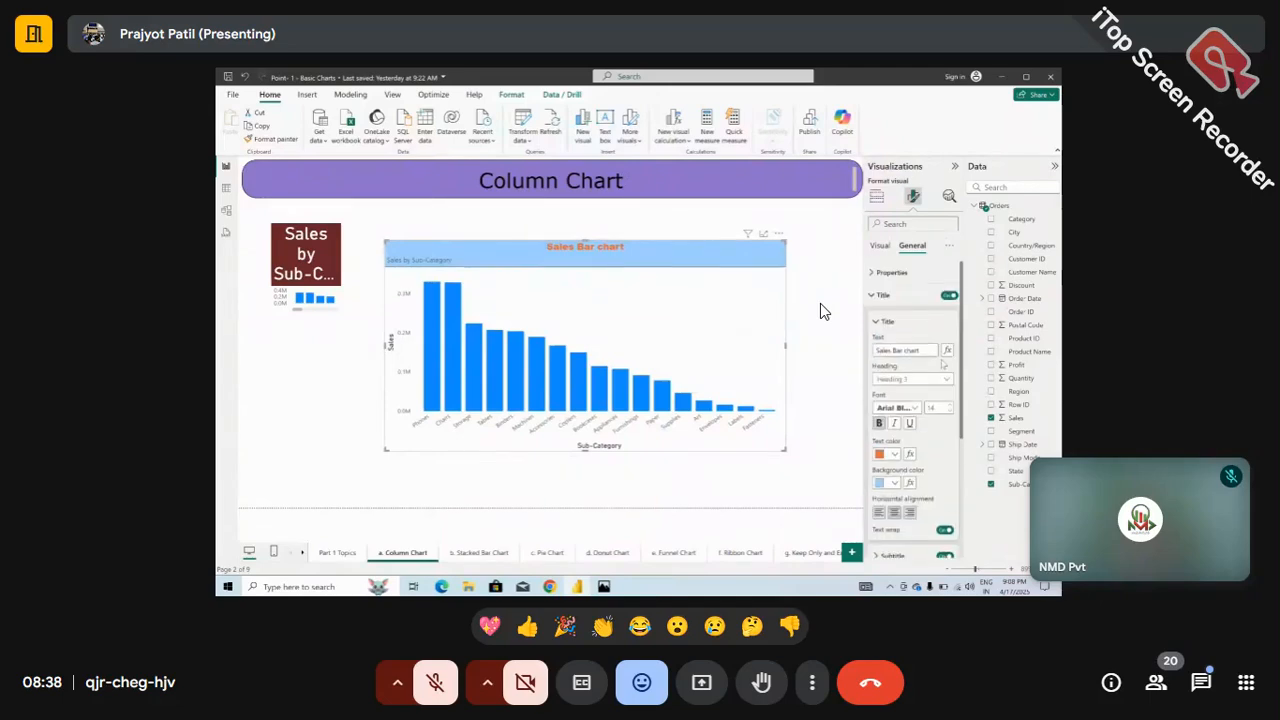
{"action": "scroll", "coordinate": [942, 364], "scroll_direction": "down", "scroll_amount": 3}
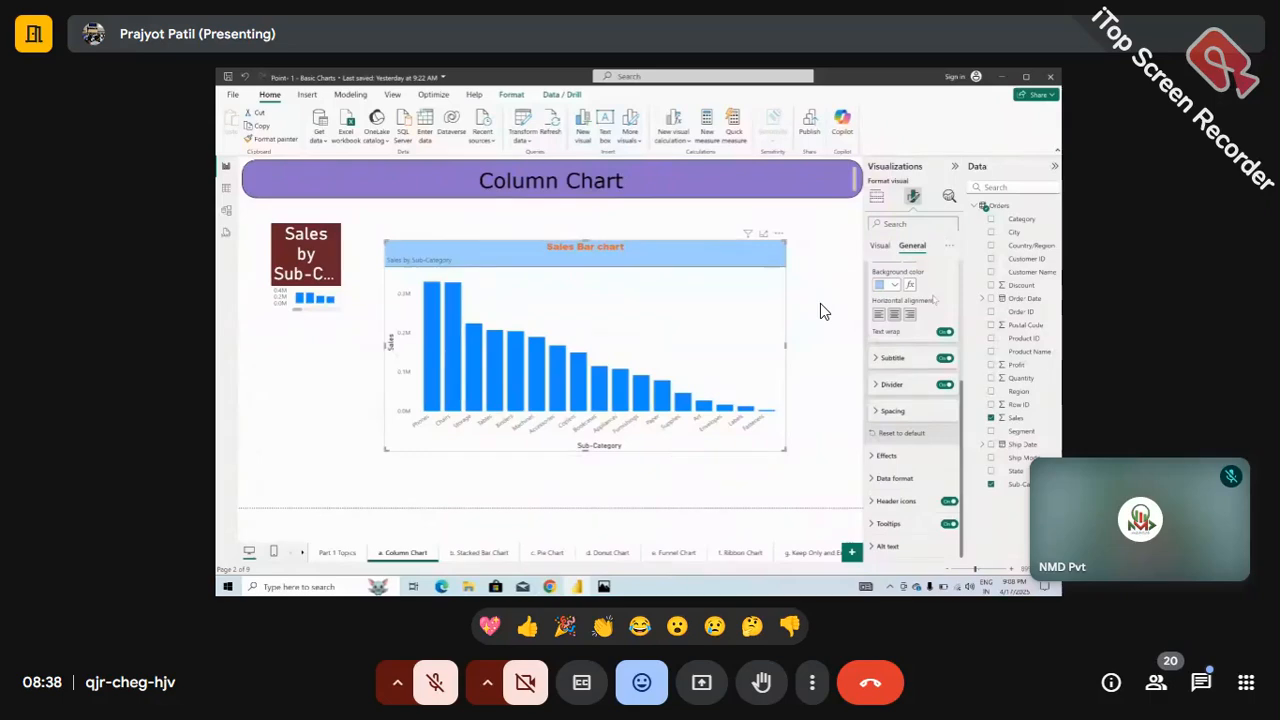
{"action": "scroll", "coordinate": [920, 300], "scroll_direction": "up", "scroll_amount": 3}
{"action": "scroll", "coordinate": [907, 302], "scroll_direction": "down", "scroll_amount": 3}
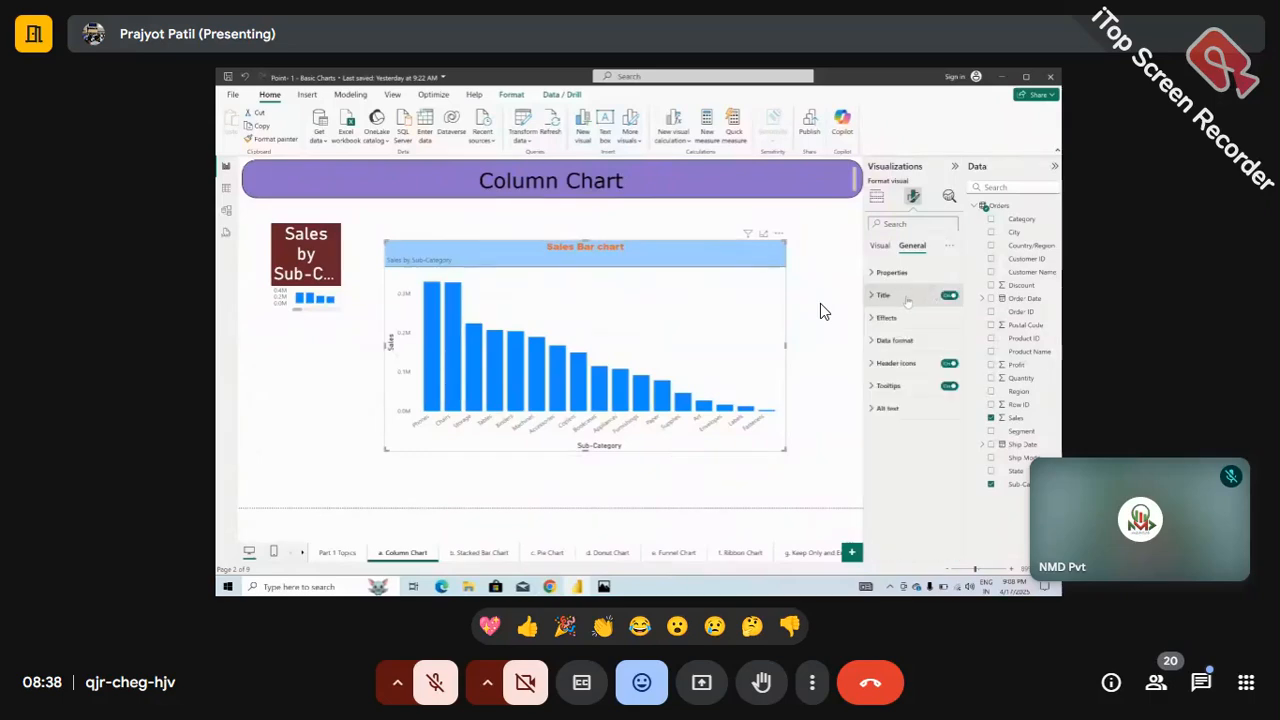
{"action": "scroll", "coordinate": [907, 302], "scroll_direction": "up", "scroll_amount": 3}
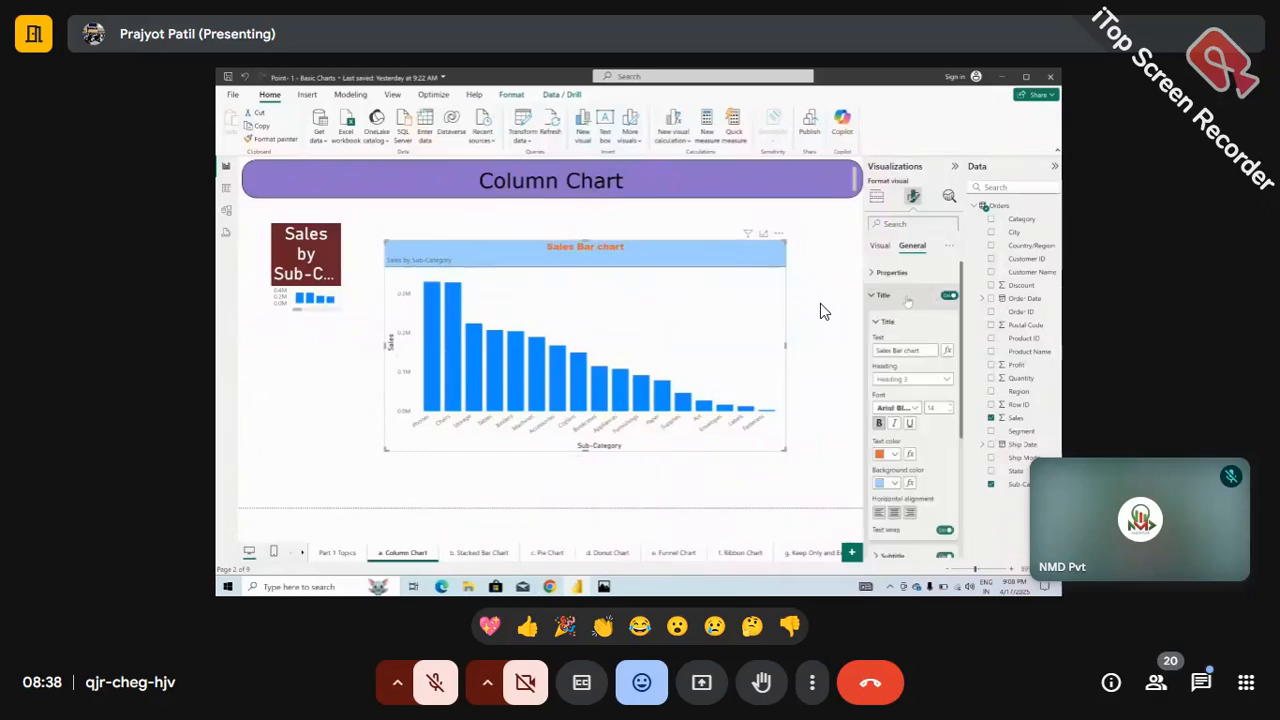
{"action": "left_click", "coordinate": [908, 301]}
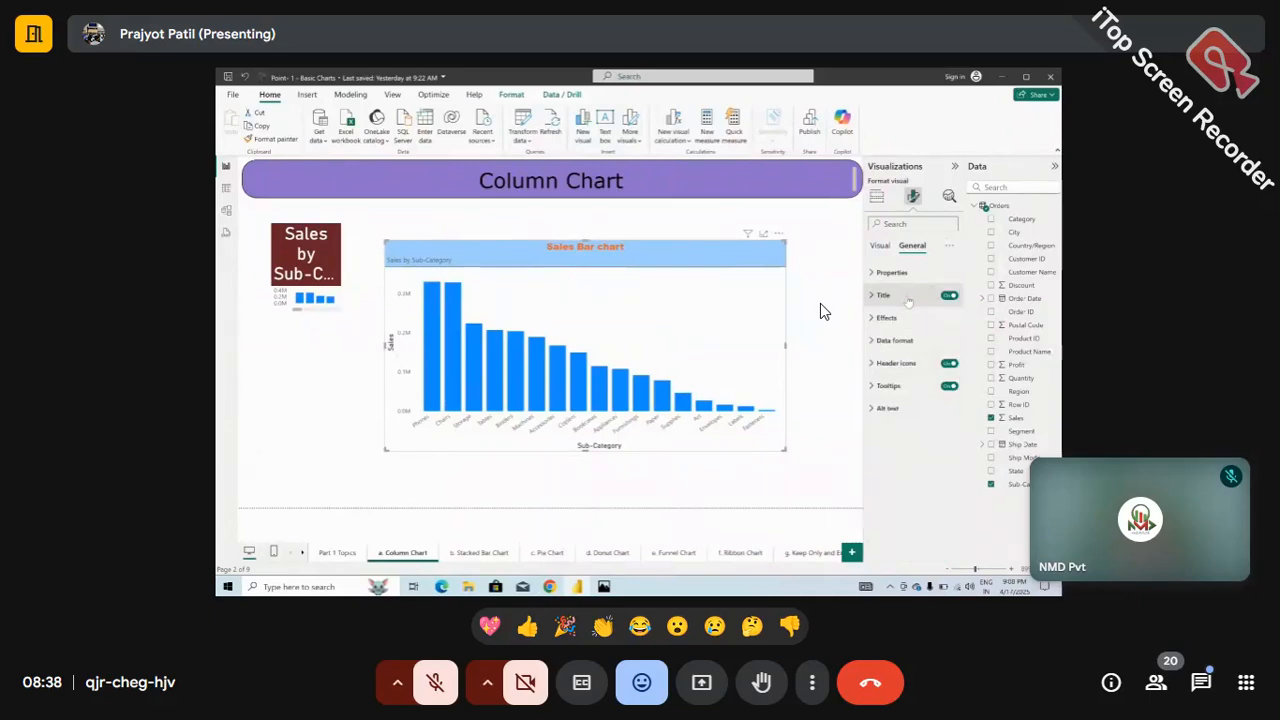
{"action": "left_click", "coordinate": [908, 301]}
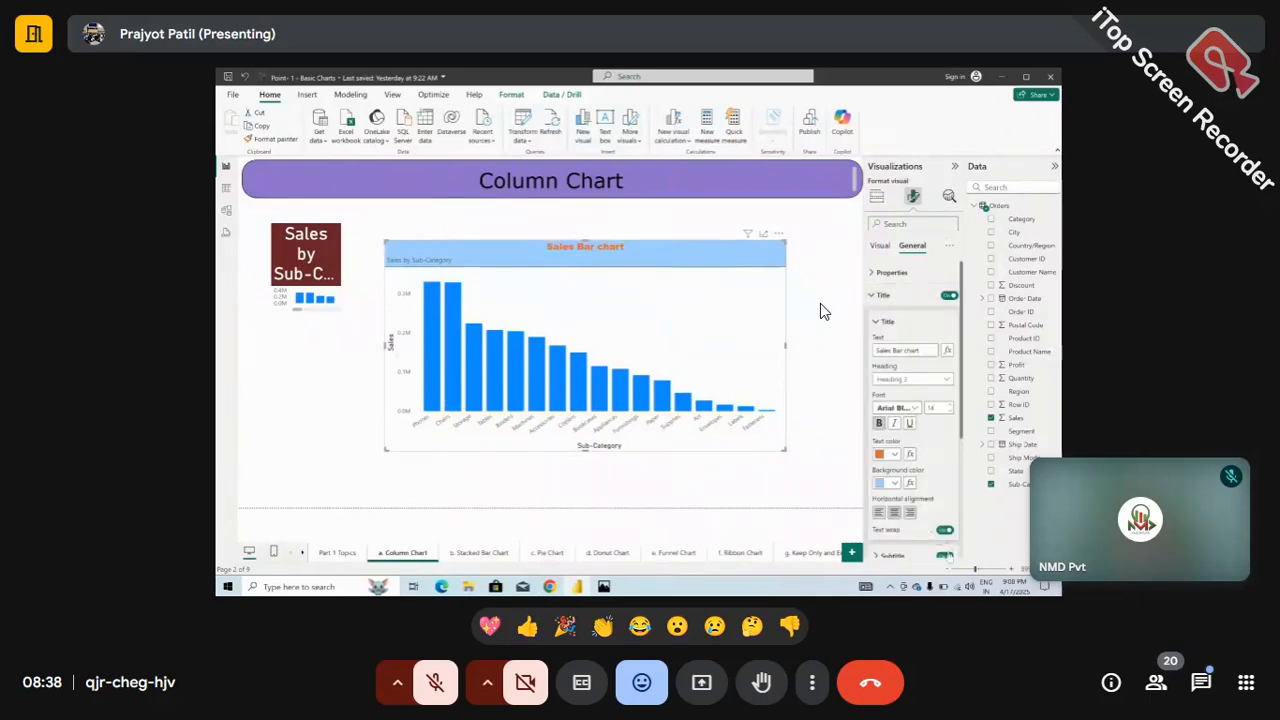
{"action": "left_click", "coordinate": [944, 555]}
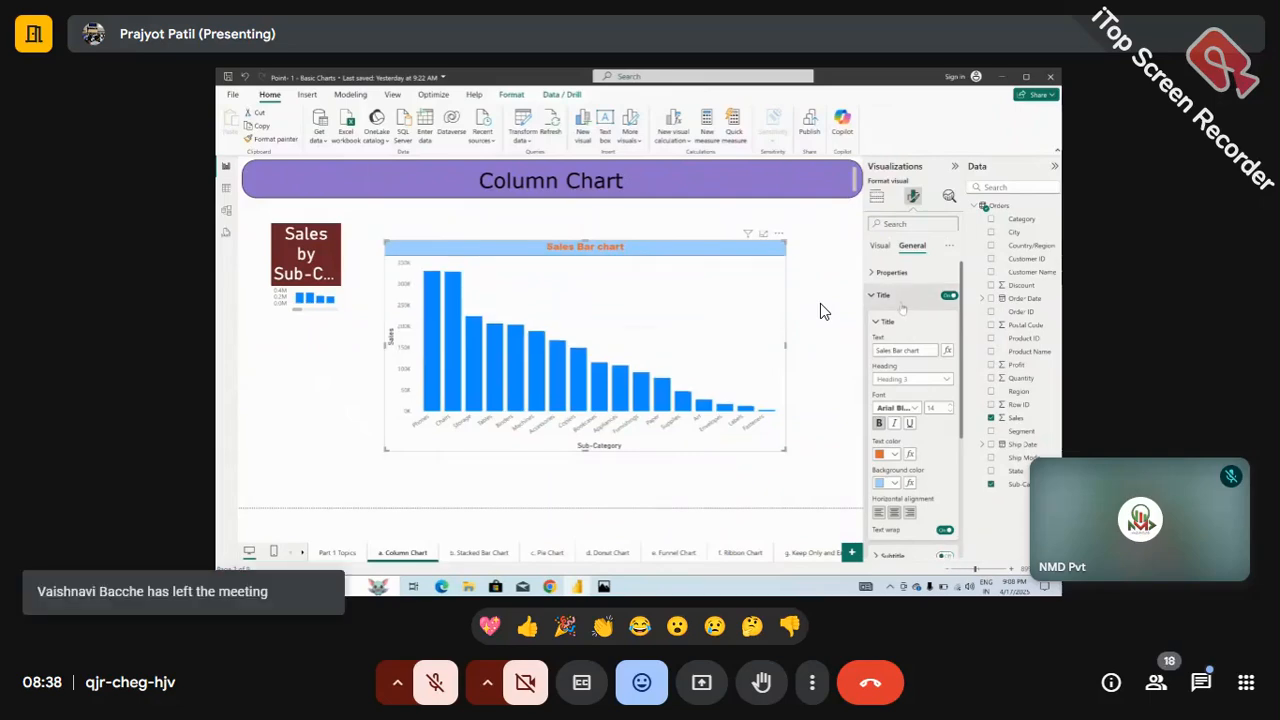
Collapse the Sales Bar chart's title settings, reselect the chart and show its General formatting options again
{"action": "left_click", "coordinate": [900, 298]}
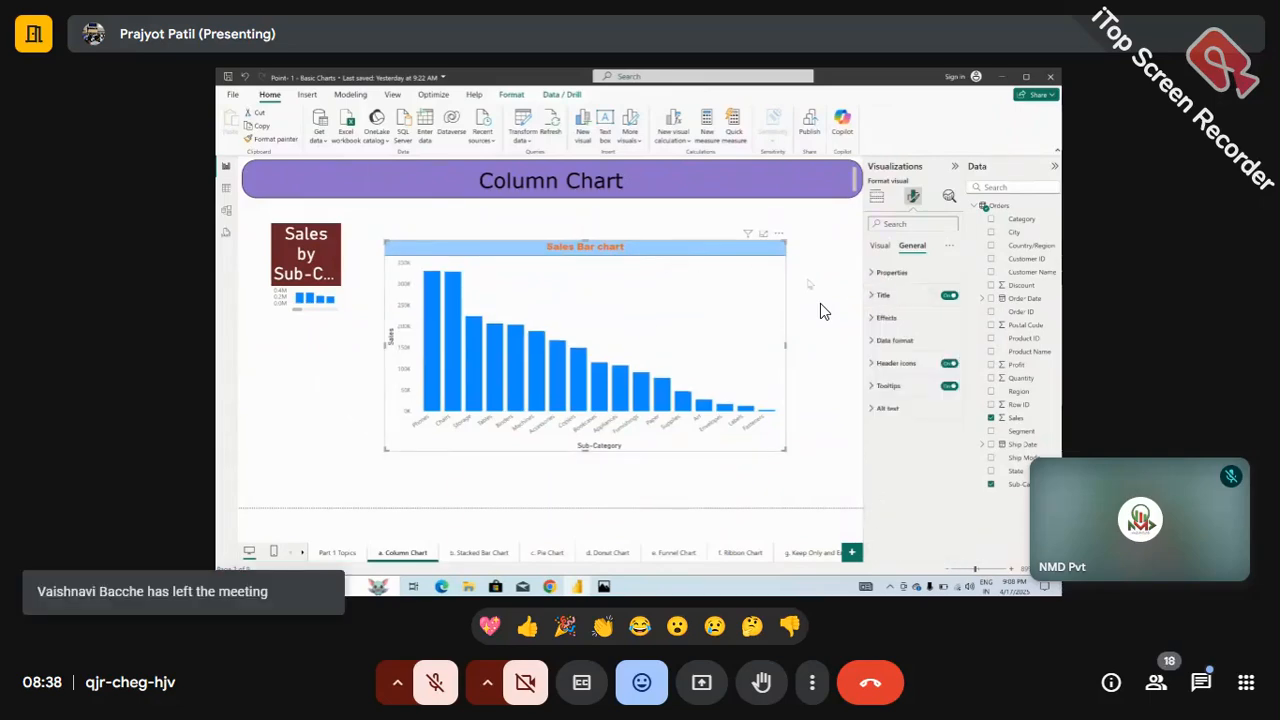
{"action": "left_click", "coordinate": [820, 312]}
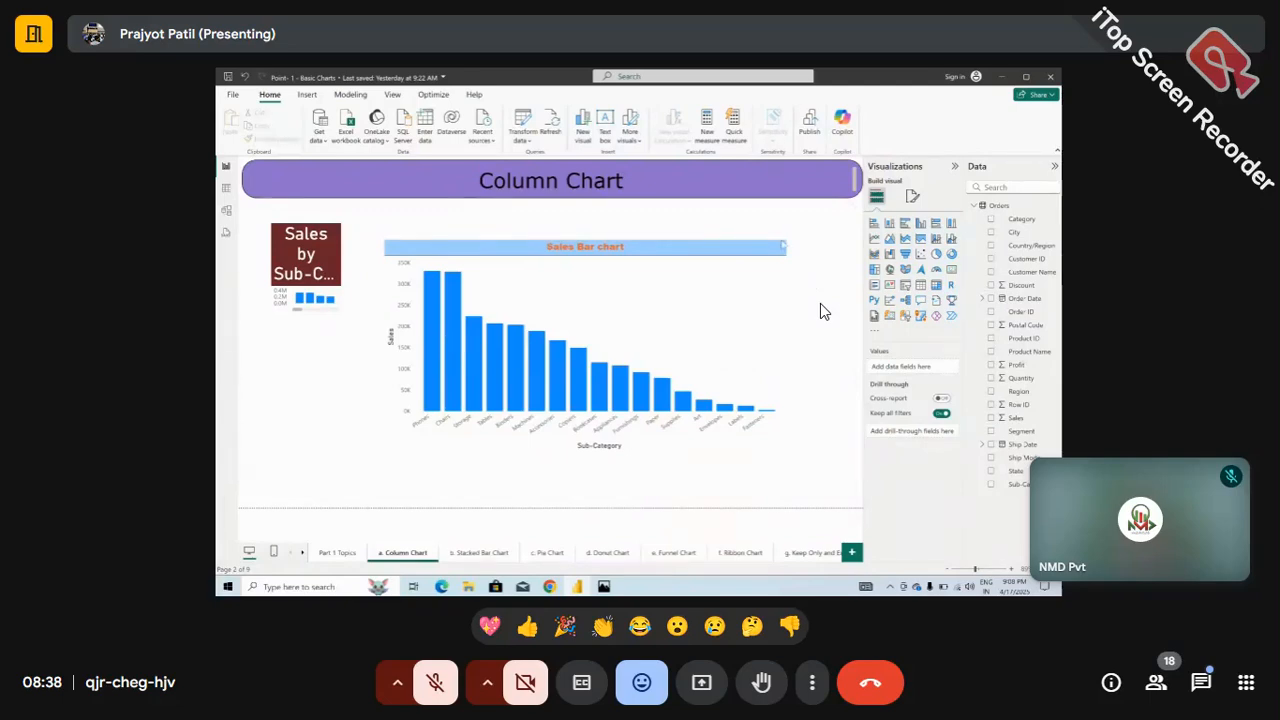
{"action": "left_click", "coordinate": [757, 284]}
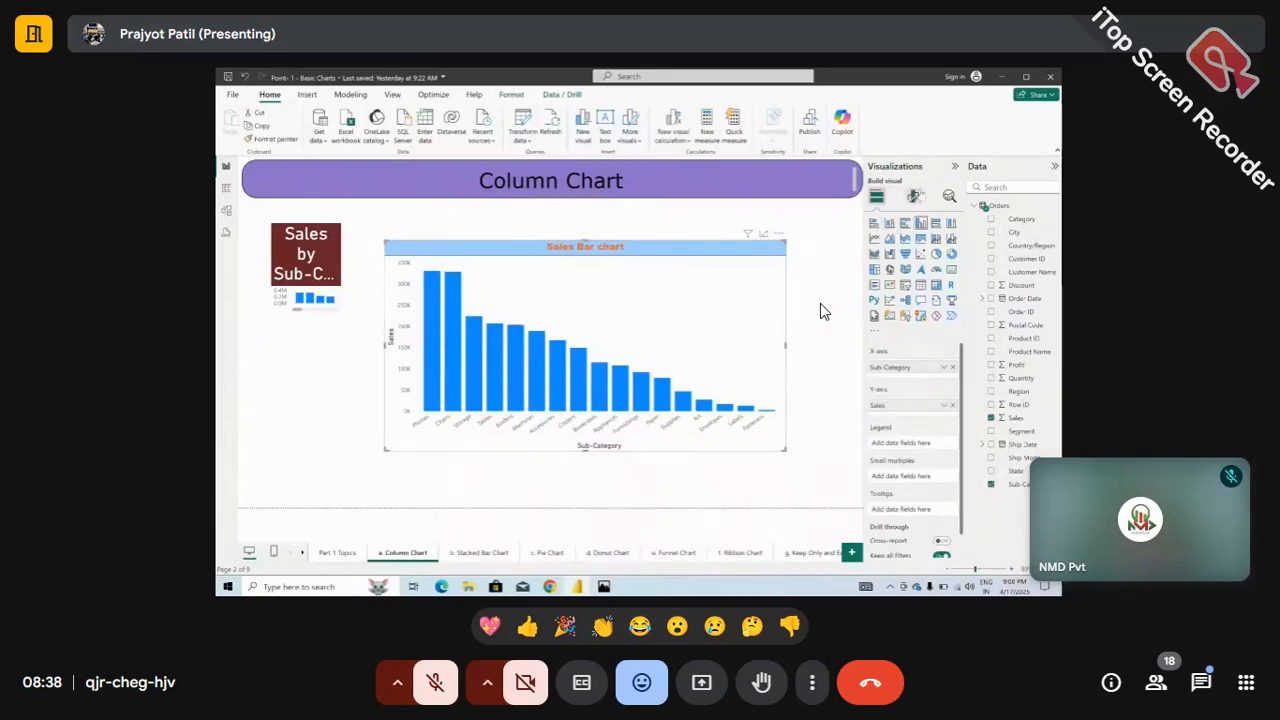
{"action": "left_click", "coordinate": [913, 196]}
{"action": "left_click", "coordinate": [914, 246]}
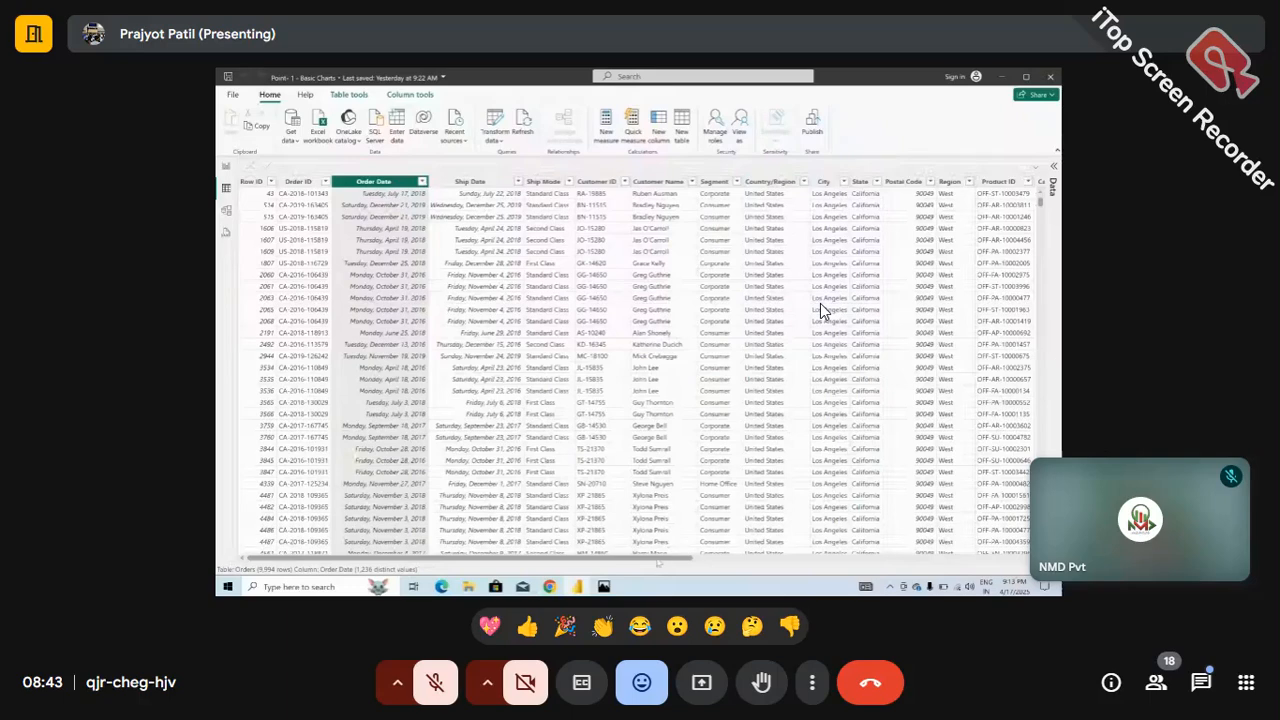
Examine the columns and records of the Orders table, including its Category column, from Row ID through Profit
{"action": "scroll", "coordinate": [820, 310], "scroll_direction": "right", "scroll_amount": 5}
{"action": "left_click_drag", "start_coordinate": [755, 557], "coordinate": [768, 557]}
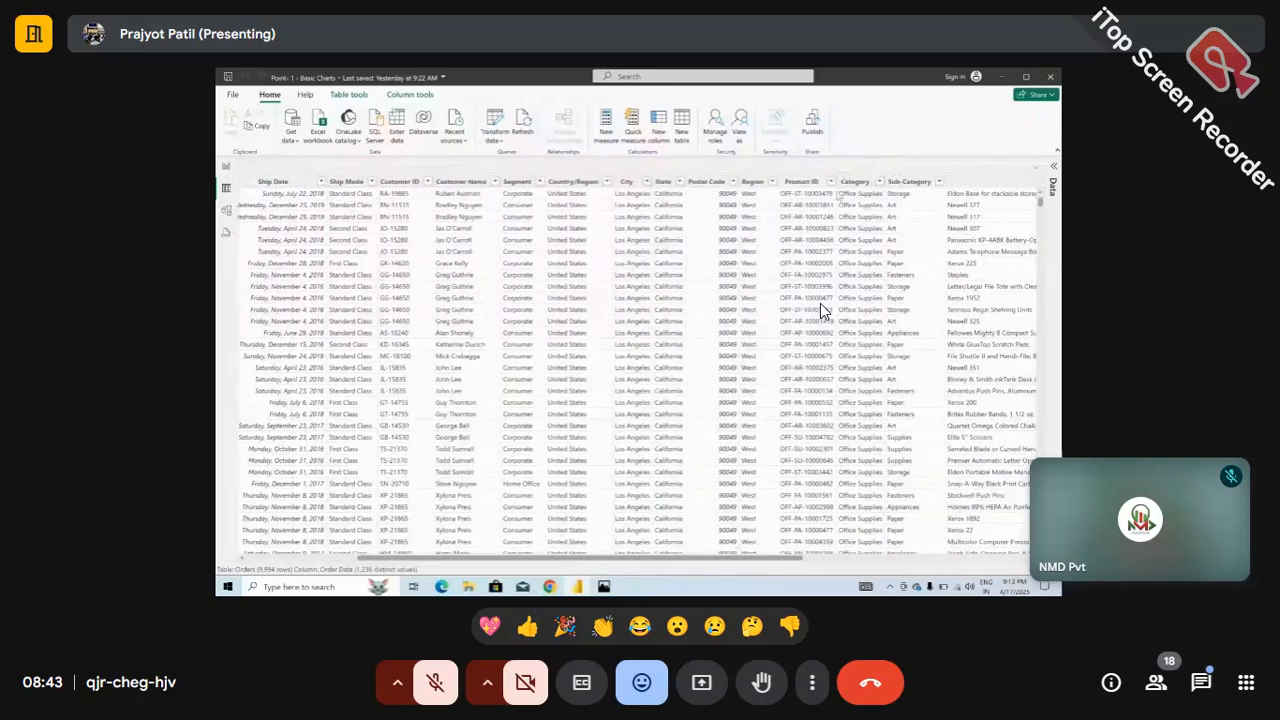
{"action": "left_click", "coordinate": [851, 182]}
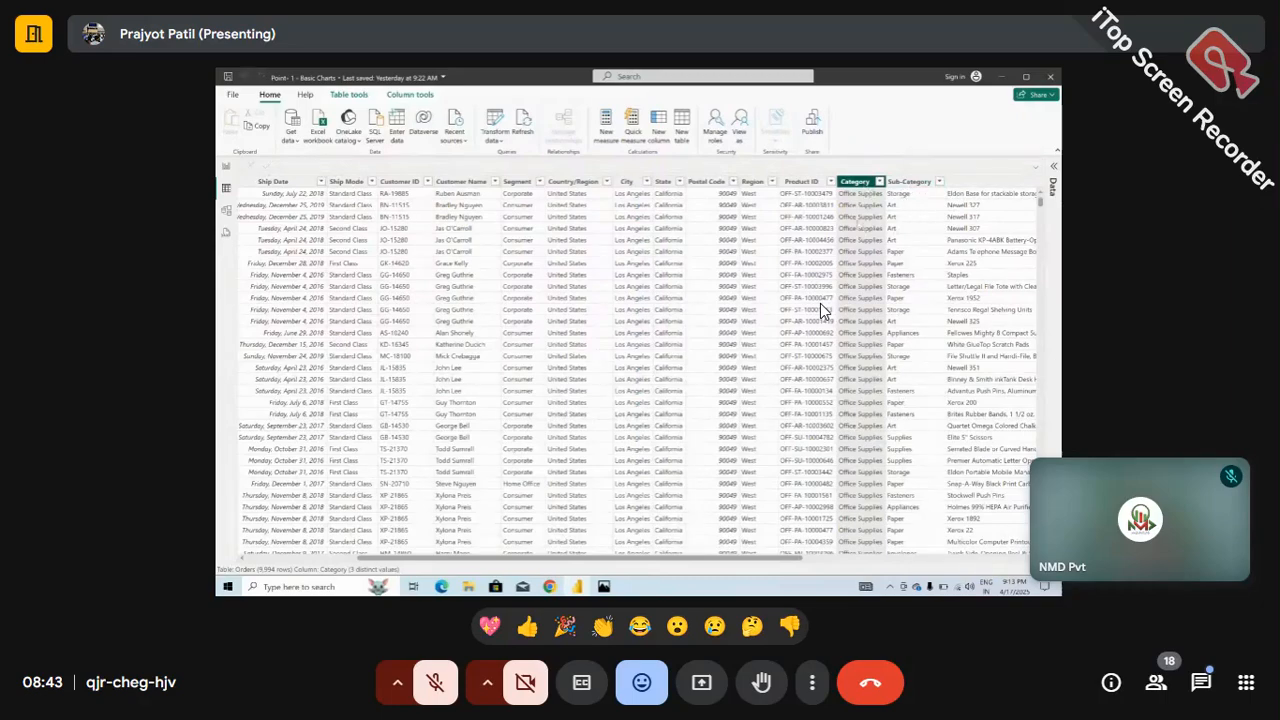
{"action": "scroll", "coordinate": [820, 310], "scroll_direction": "right", "scroll_amount": 5}
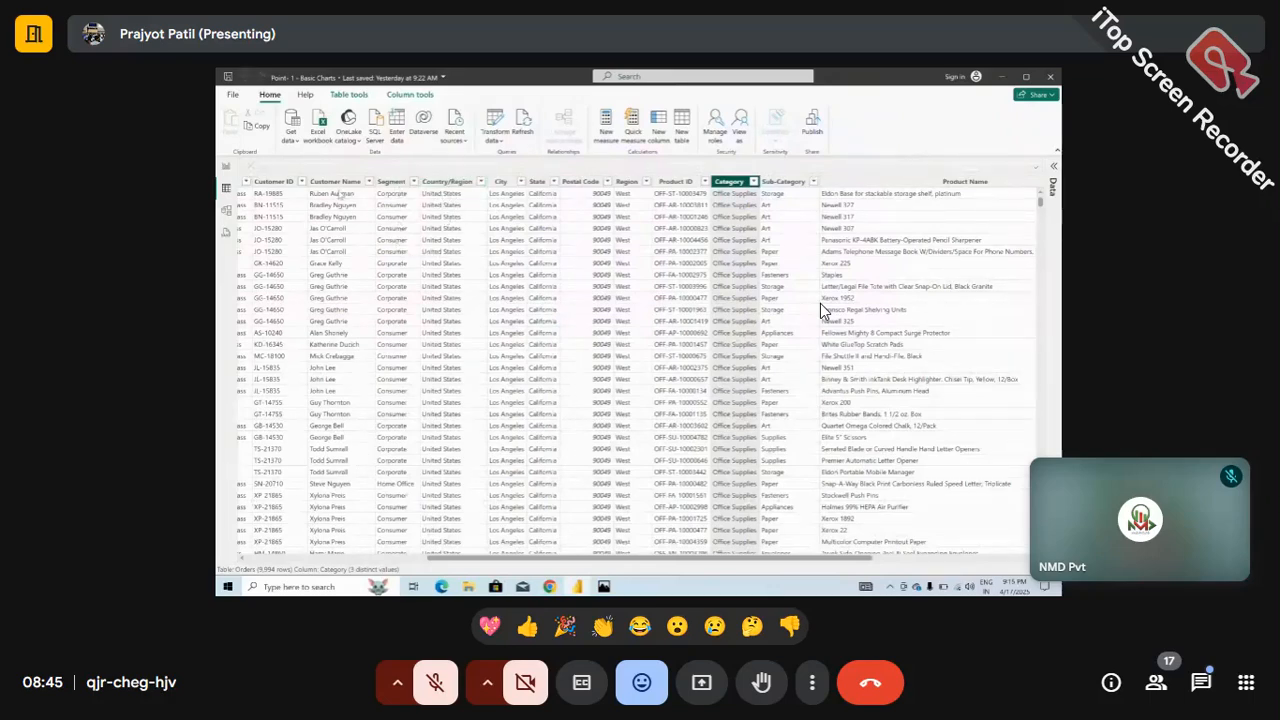
{"action": "scroll", "coordinate": [820, 310], "scroll_direction": "right", "scroll_amount": 3}
{"action": "scroll", "coordinate": [820, 310], "scroll_direction": "left", "scroll_amount": 5}
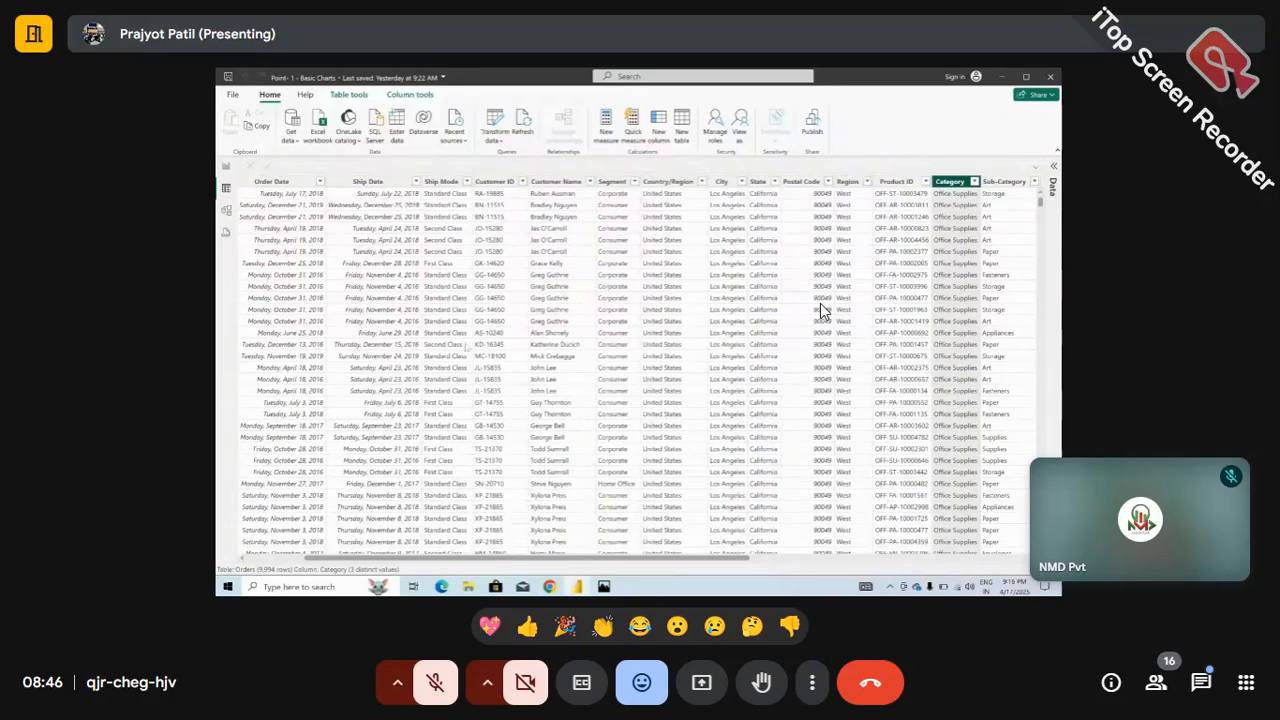
{"action": "scroll", "coordinate": [820, 311], "scroll_direction": "down", "scroll_amount": 5}
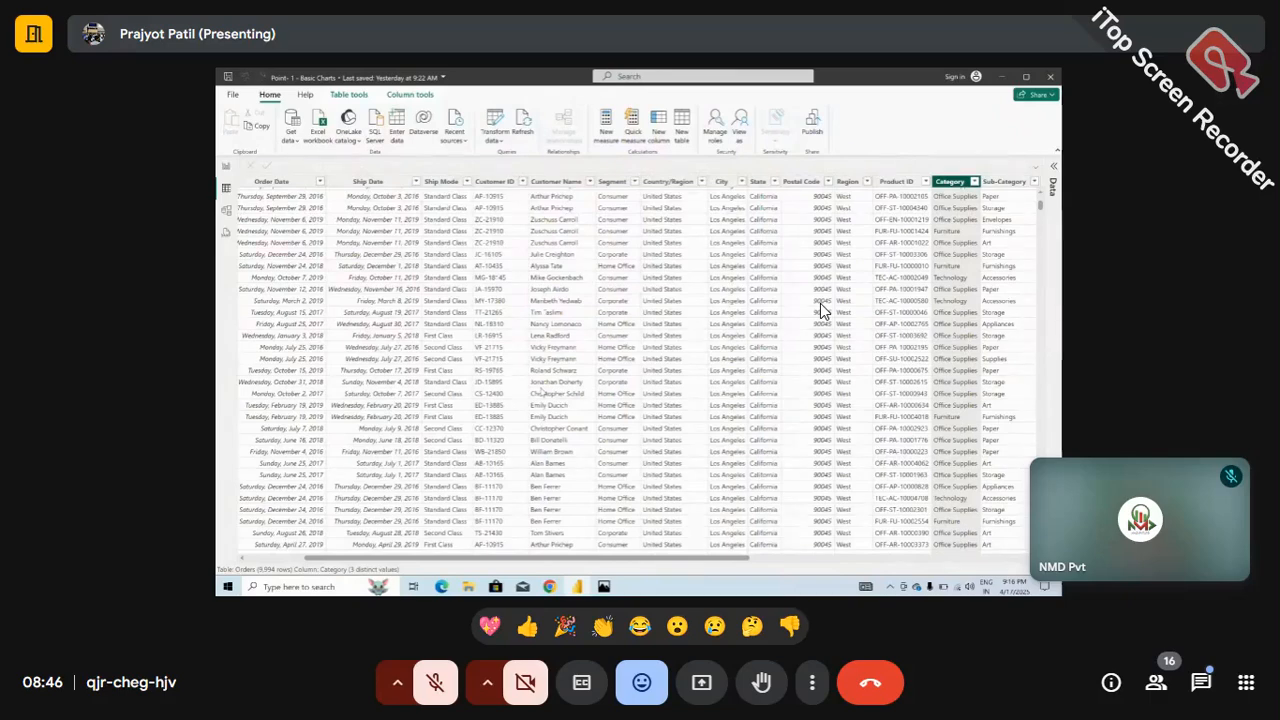
{"action": "scroll", "coordinate": [820, 310], "scroll_direction": "left", "scroll_amount": 3}
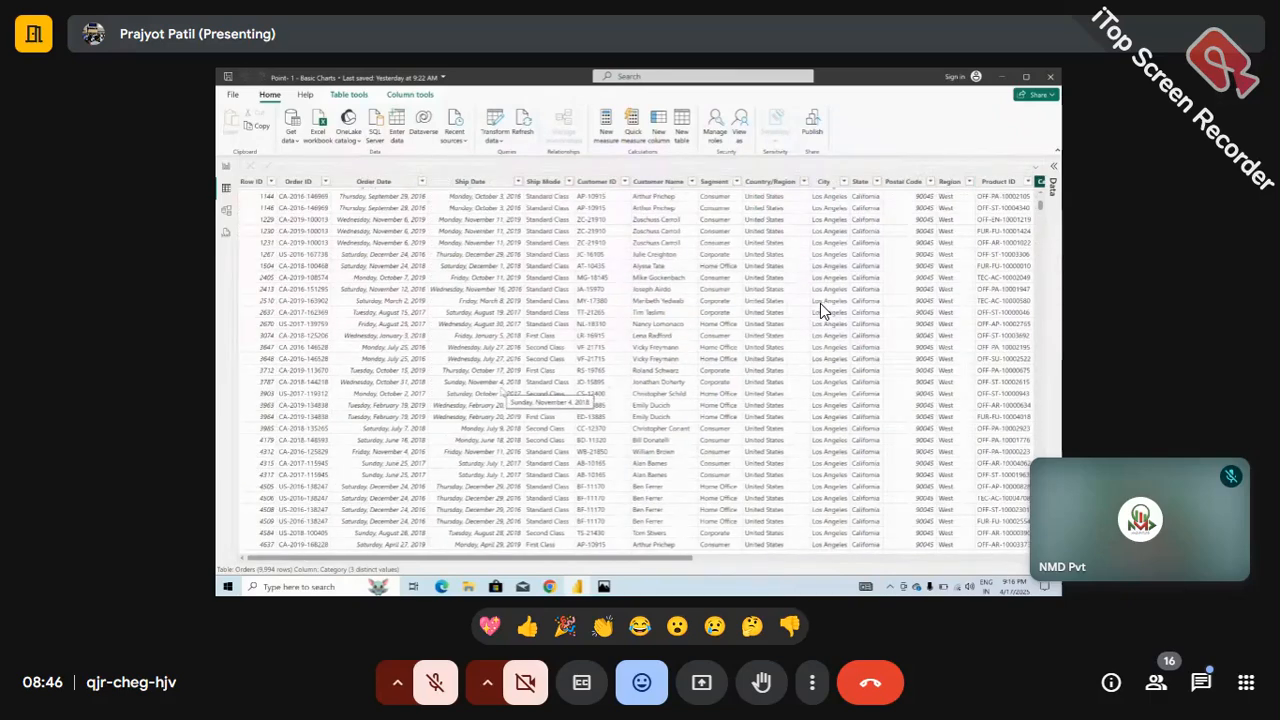
{"action": "scroll", "coordinate": [820, 310], "scroll_direction": "right", "scroll_amount": 5}
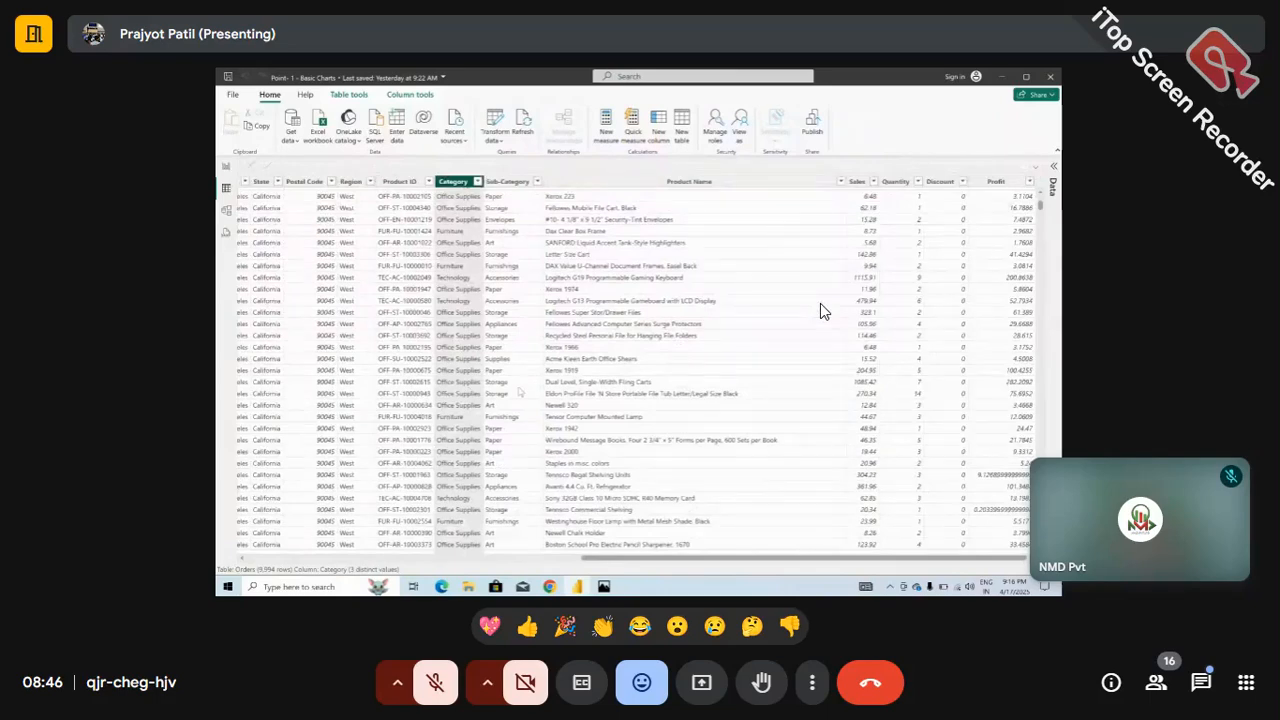
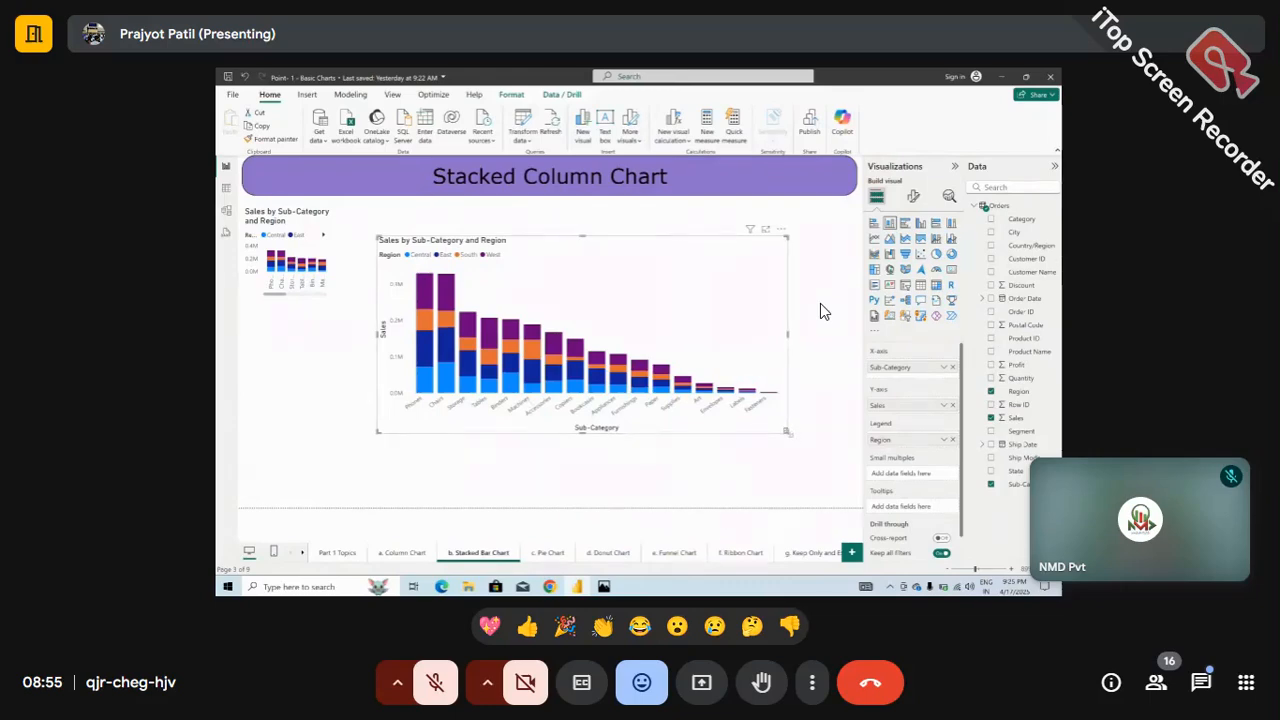
Enlarge the Sales by Sub-Category and Region stacked column chart slightly, and switch to the Power BI features image in Photos
{"action": "left_click_drag", "start_coordinate": [790, 431], "coordinate": [800, 453]}
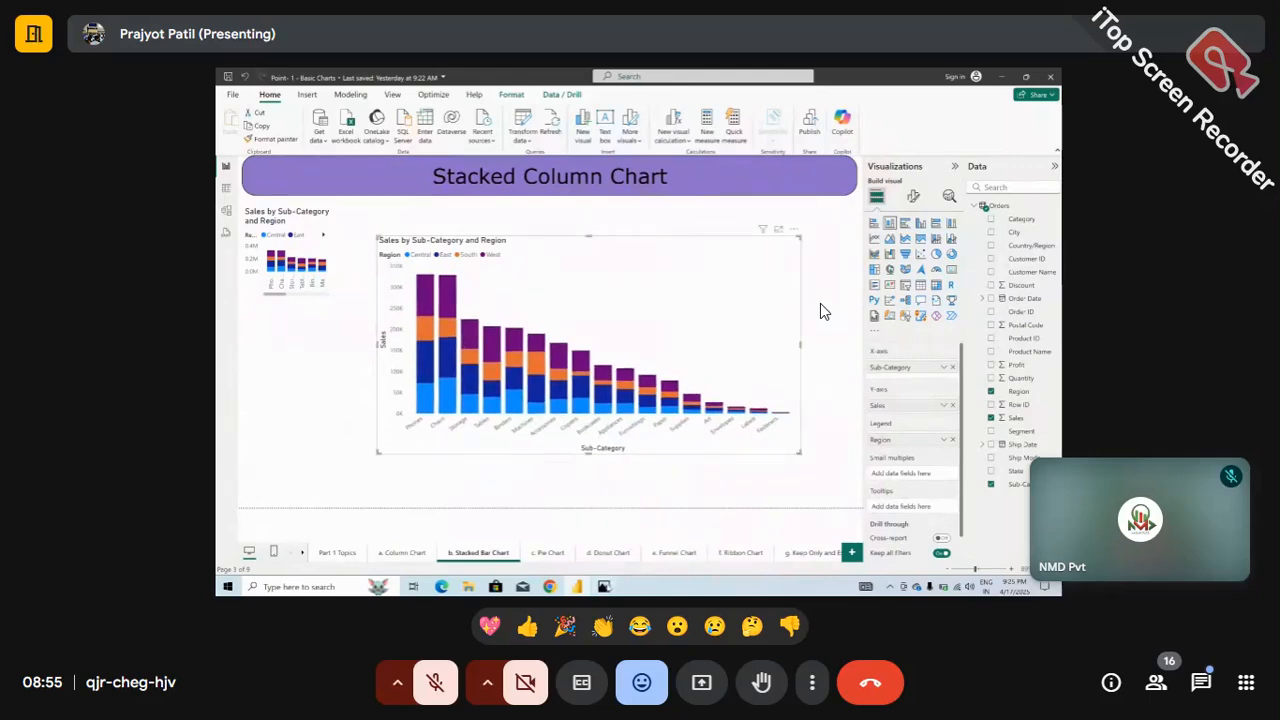
{"action": "left_click", "coordinate": [604, 586]}
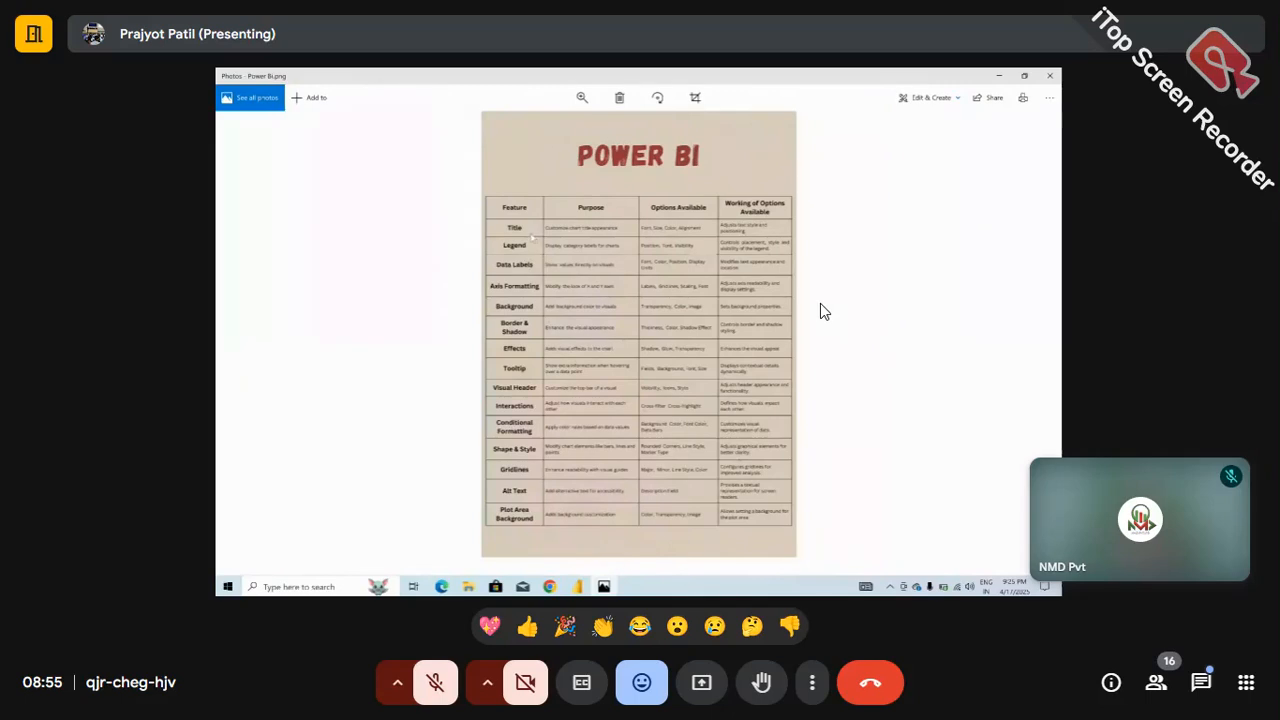
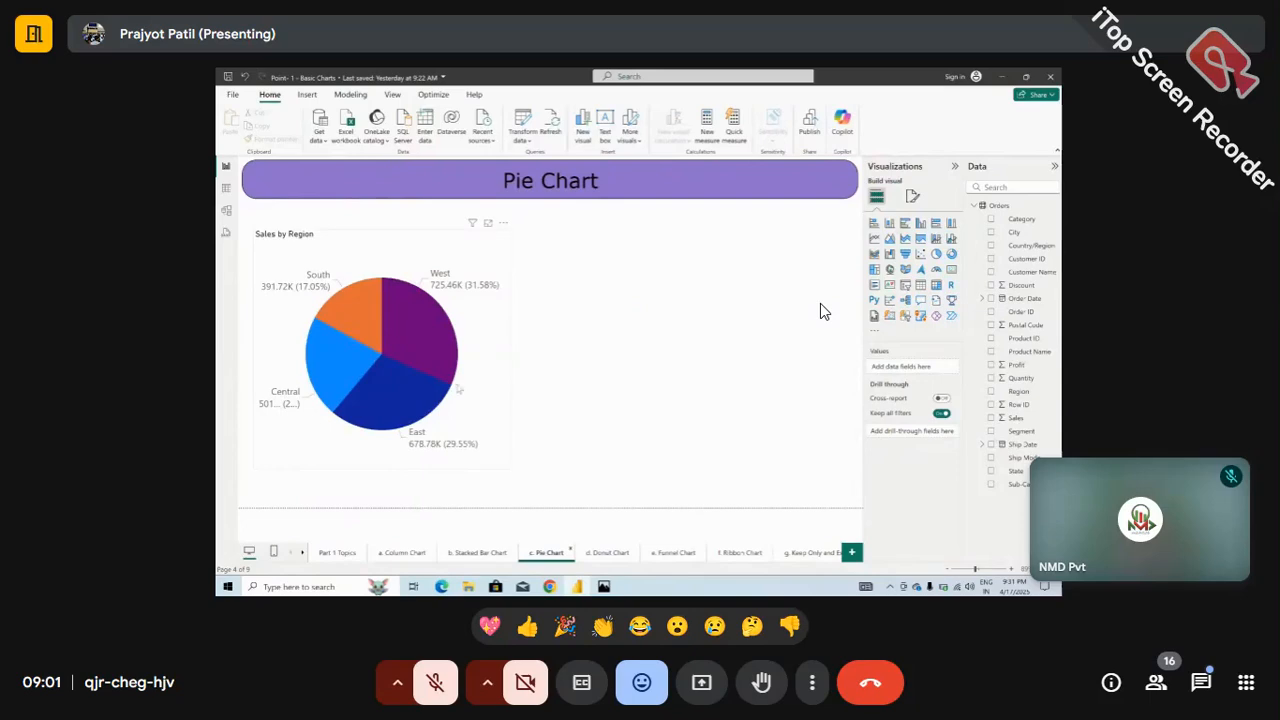
Add a second pie chart to the Pie Chart page with Category as legend and Sales as values
{"action": "mouse_move", "coordinate": [434, 381]}
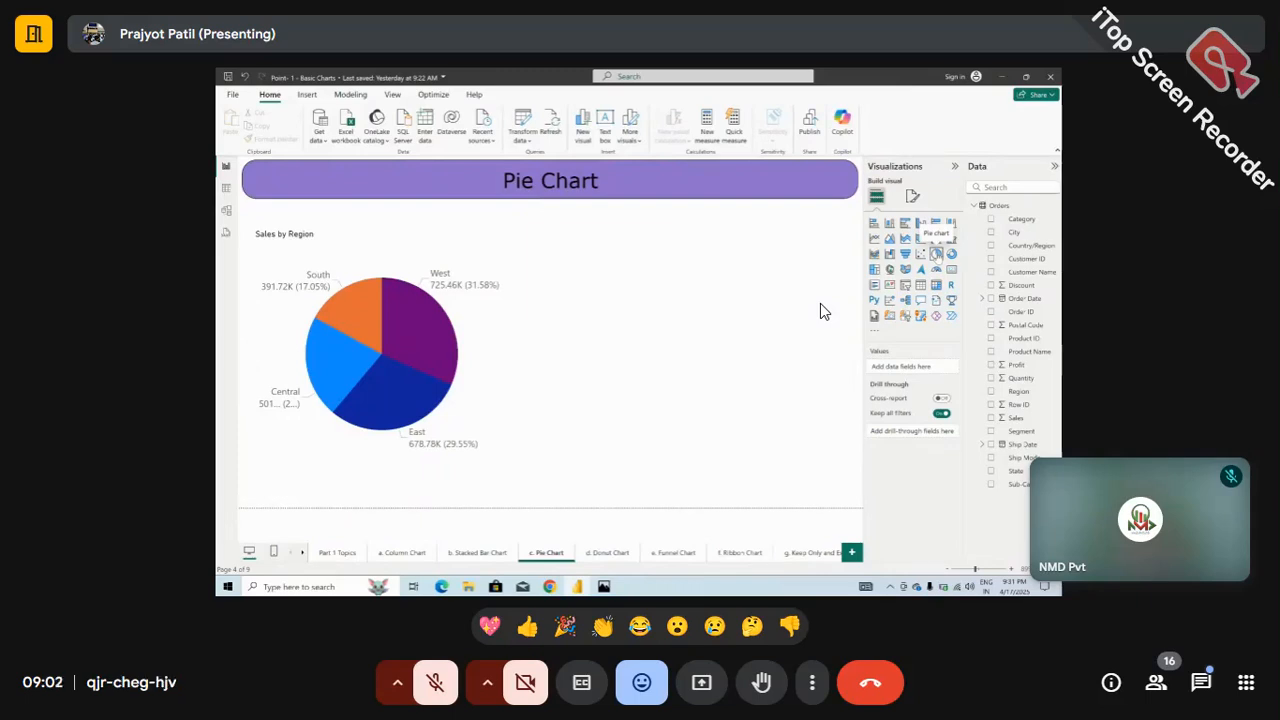
{"action": "left_click", "coordinate": [936, 253]}
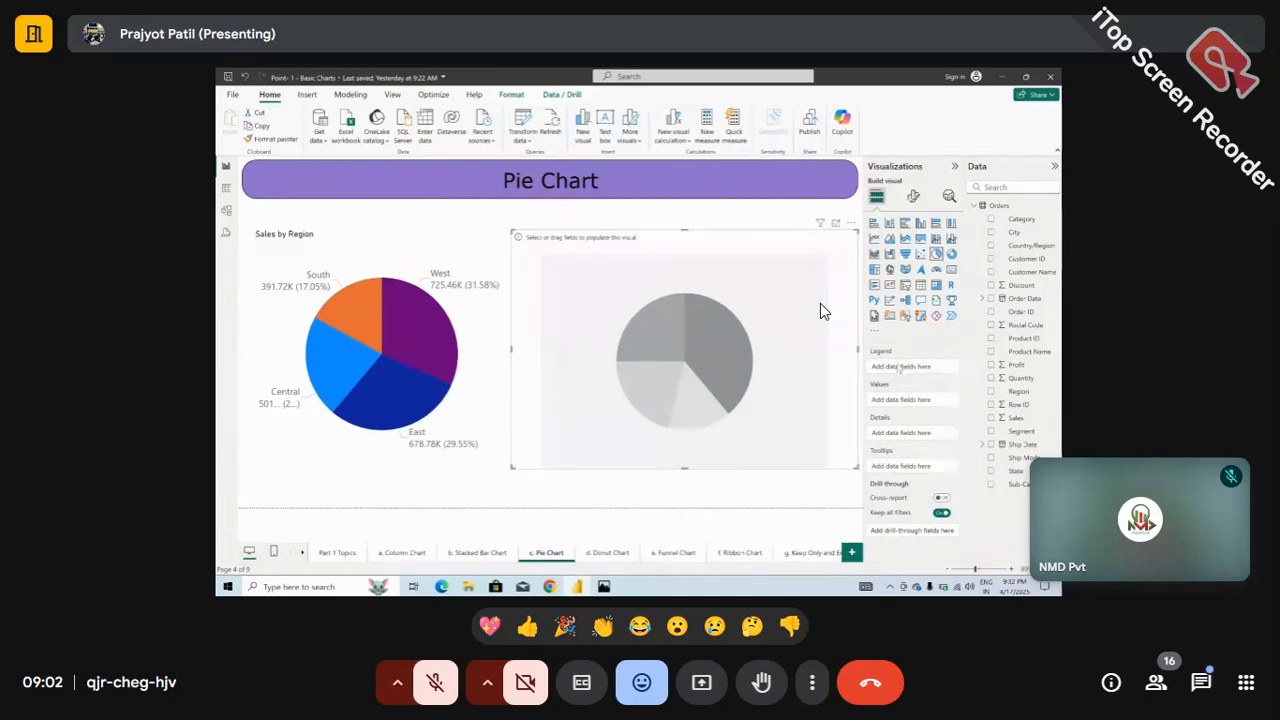
{"action": "left_click", "coordinate": [794, 488]}
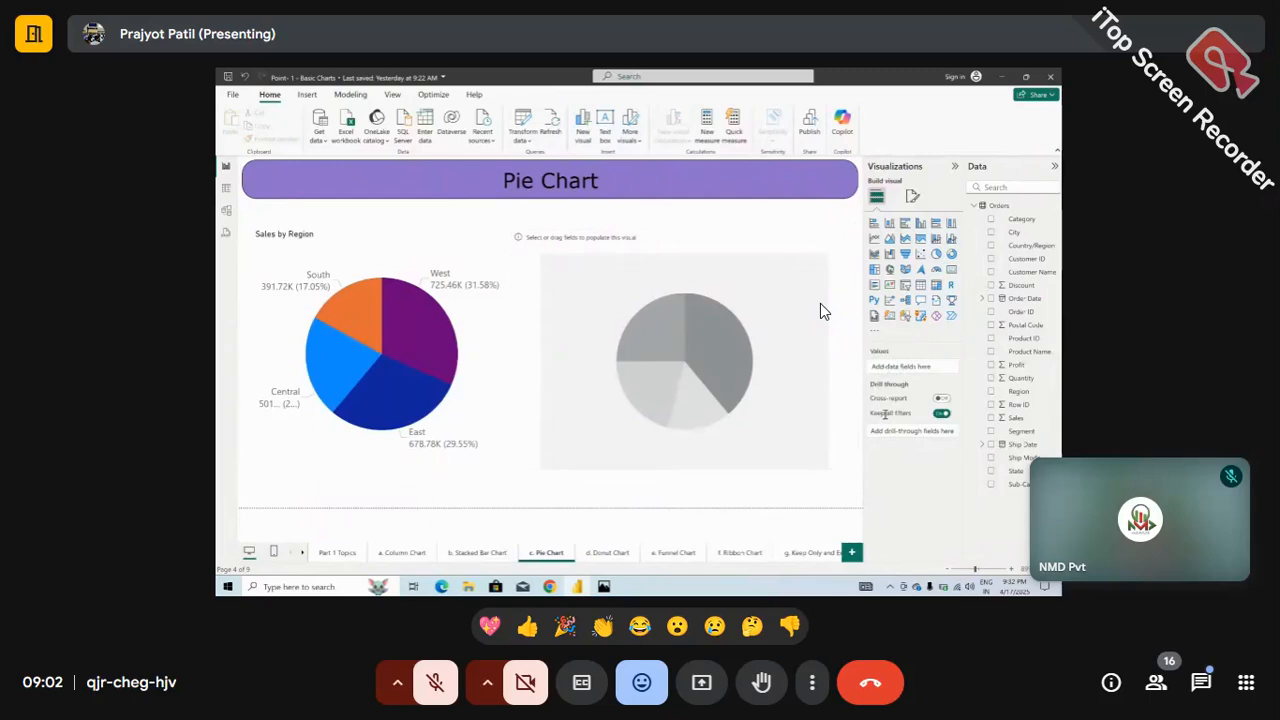
{"action": "left_click", "coordinate": [816, 390]}
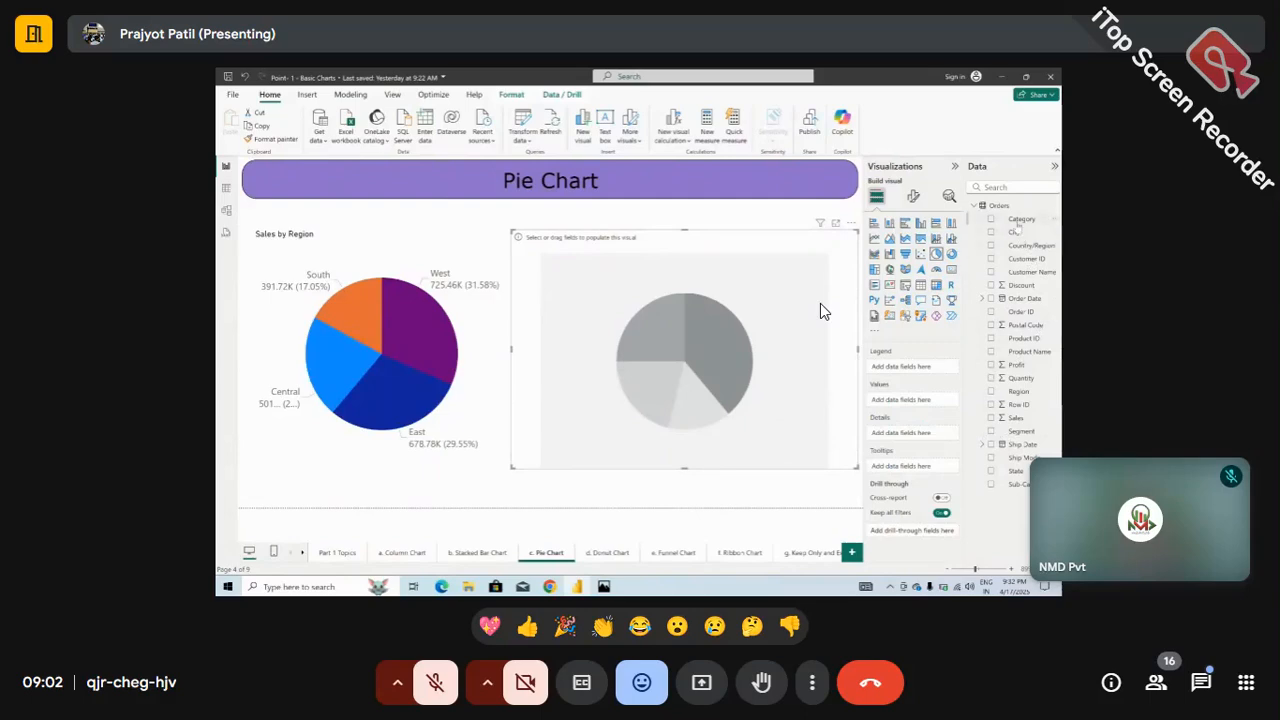
{"action": "left_click_drag", "start_coordinate": [1017, 222], "coordinate": [718, 350]}
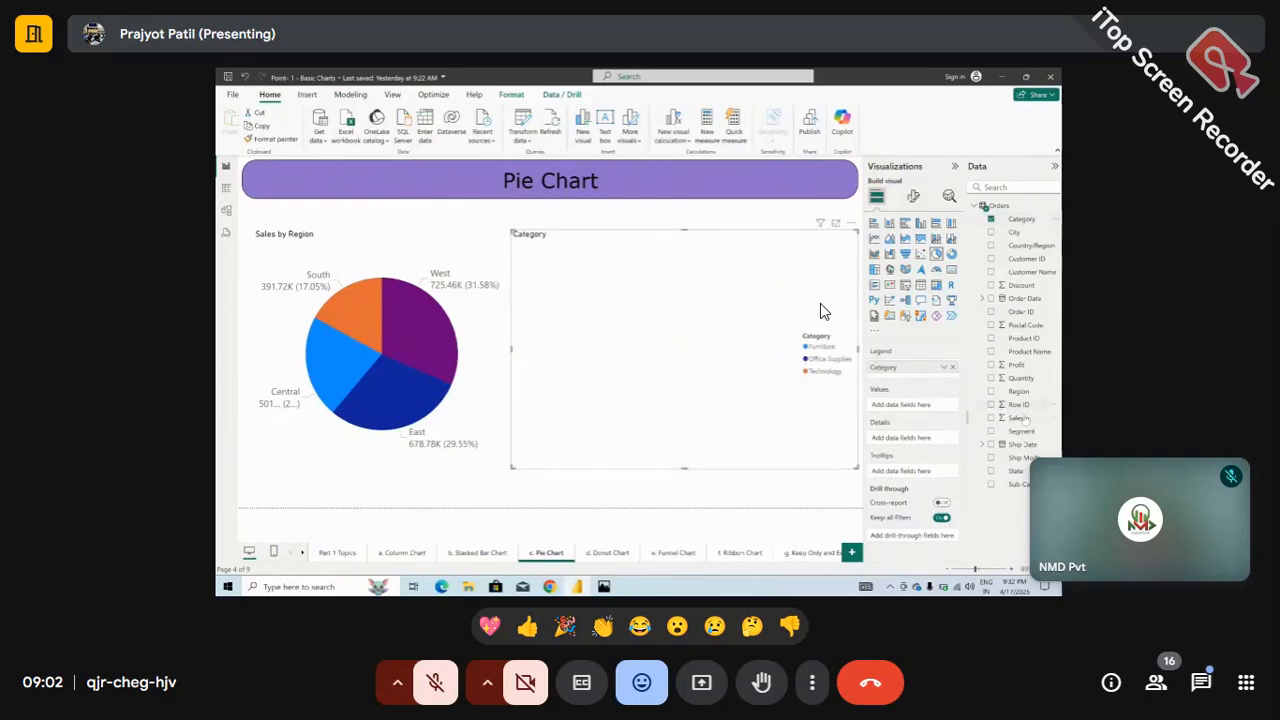
{"action": "left_click_drag", "start_coordinate": [1020, 417], "coordinate": [910, 407]}
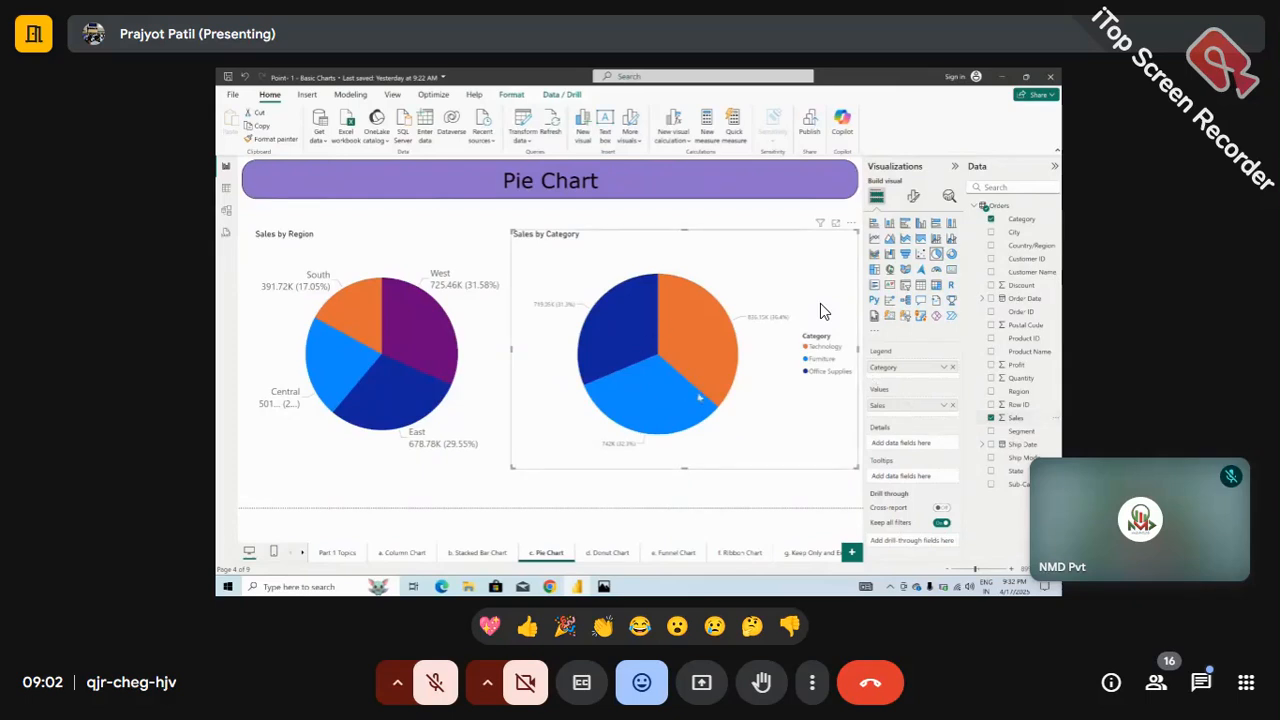
Examine the slices of the Sales by Category pie chart and open its visual formatting options
{"action": "mouse_move", "coordinate": [673, 352]}
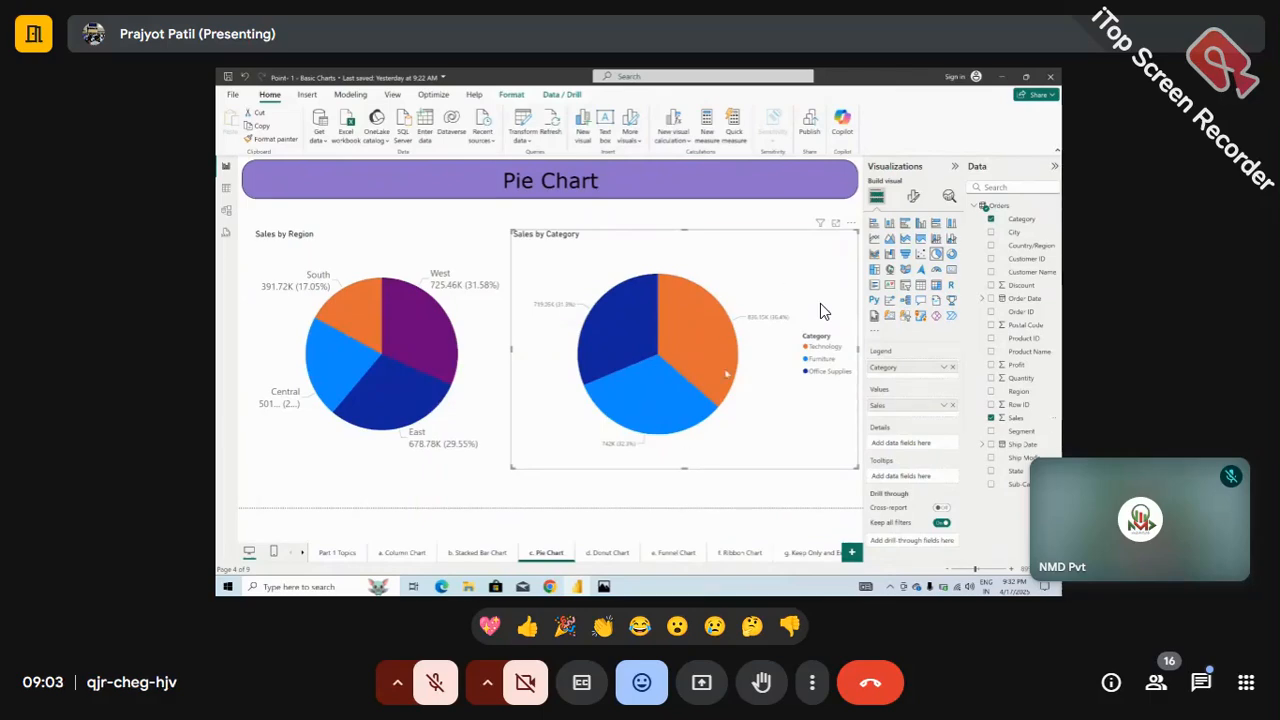
{"action": "mouse_move", "coordinate": [725, 370]}
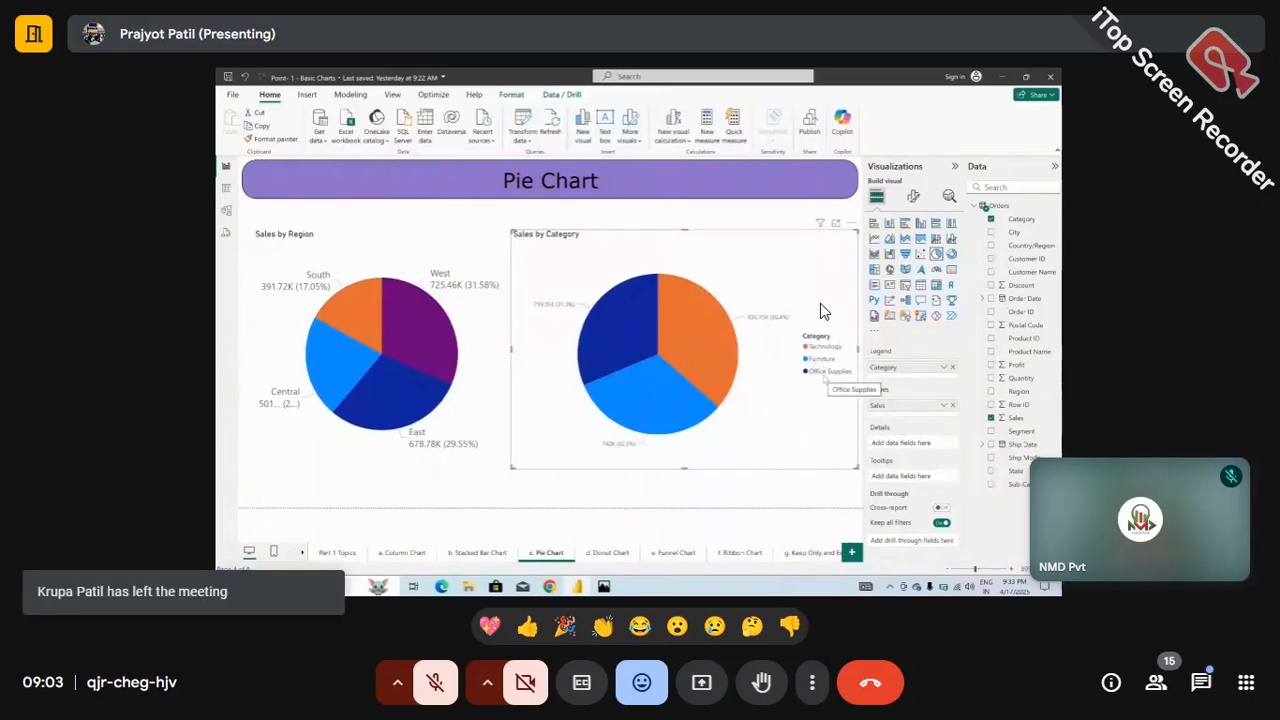
{"action": "mouse_move", "coordinate": [631, 337]}
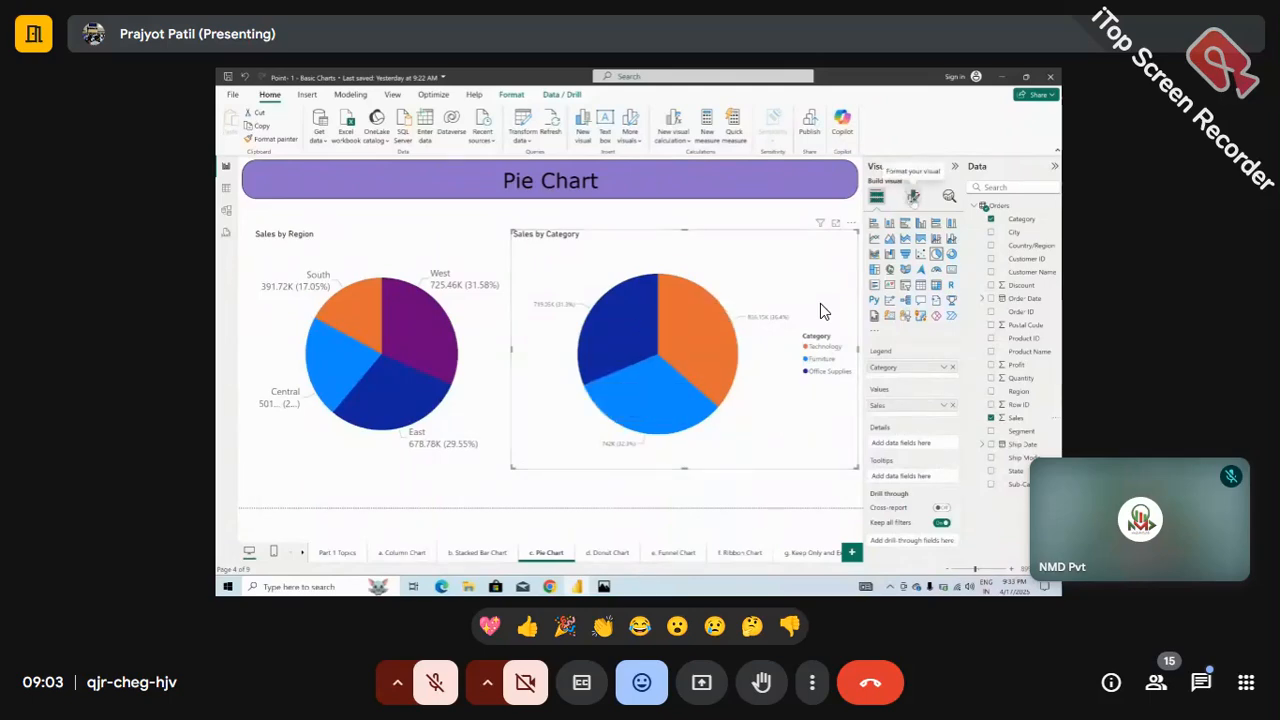
{"action": "left_click", "coordinate": [912, 196]}
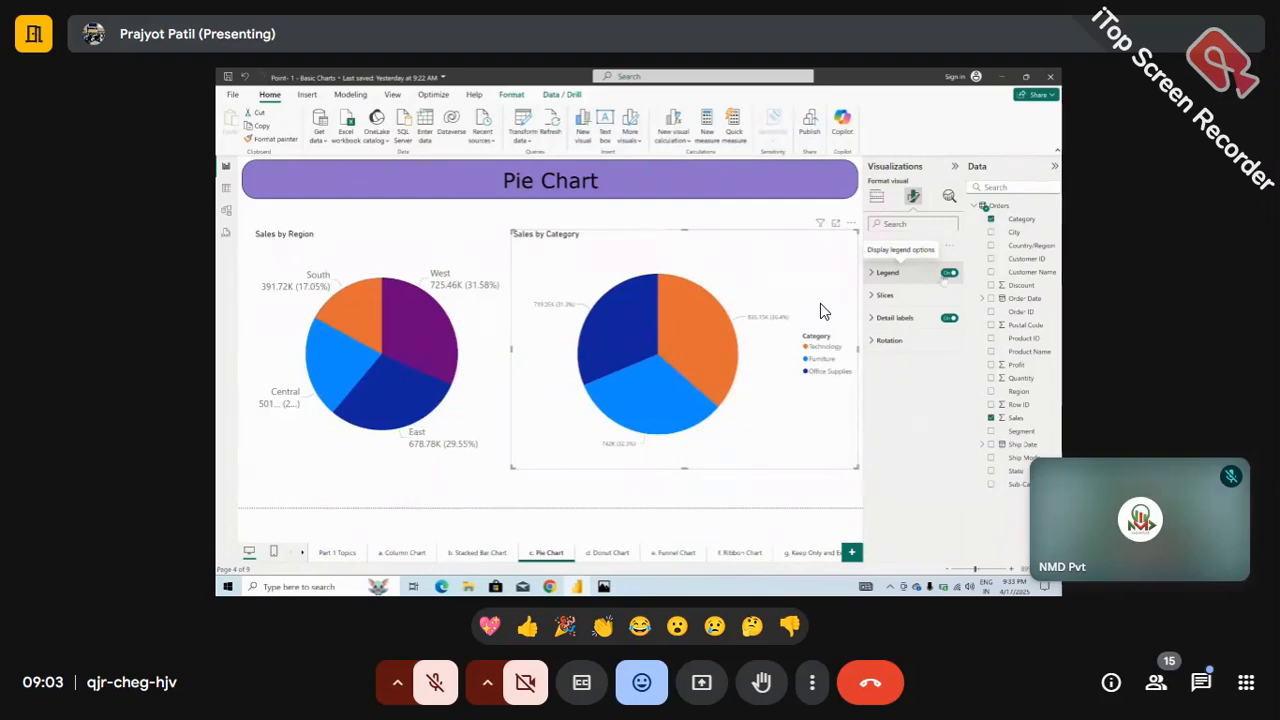
Turn the Sales by Category pie chart's legend off and back on twice to compare the layouts
{"action": "left_click", "coordinate": [948, 273]}
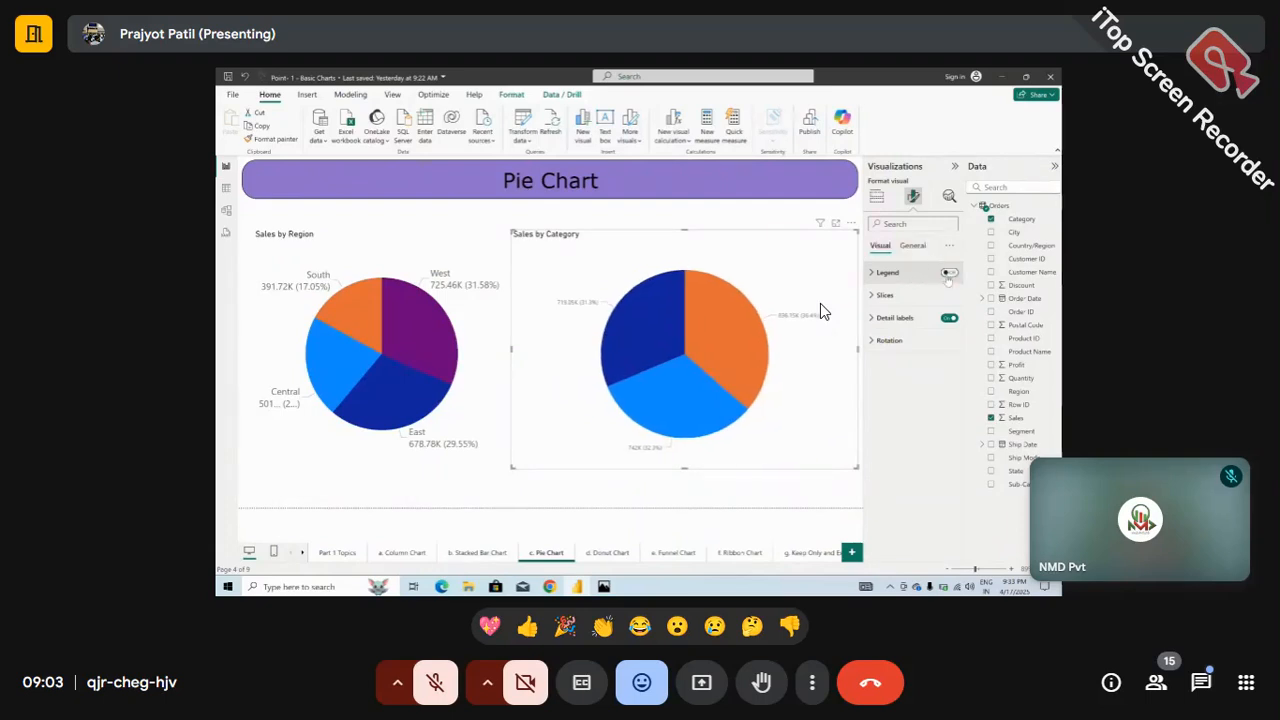
{"action": "left_click", "coordinate": [948, 273]}
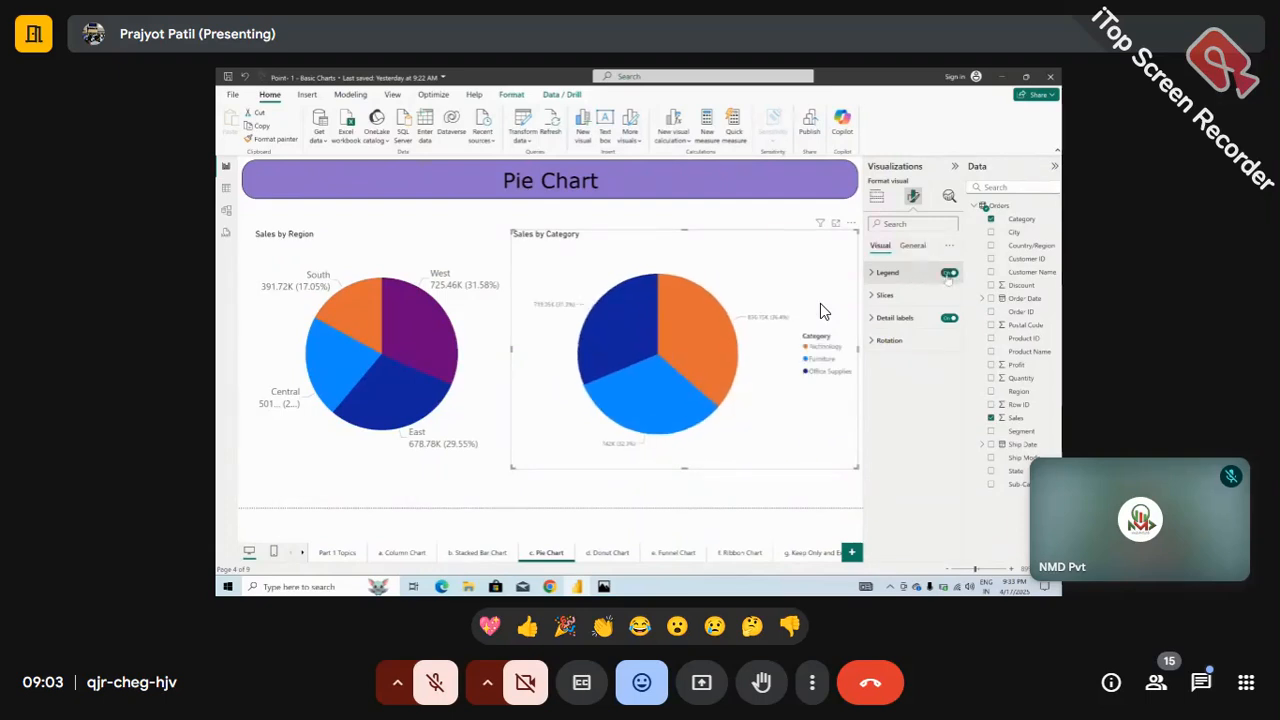
{"action": "left_click", "coordinate": [948, 273]}
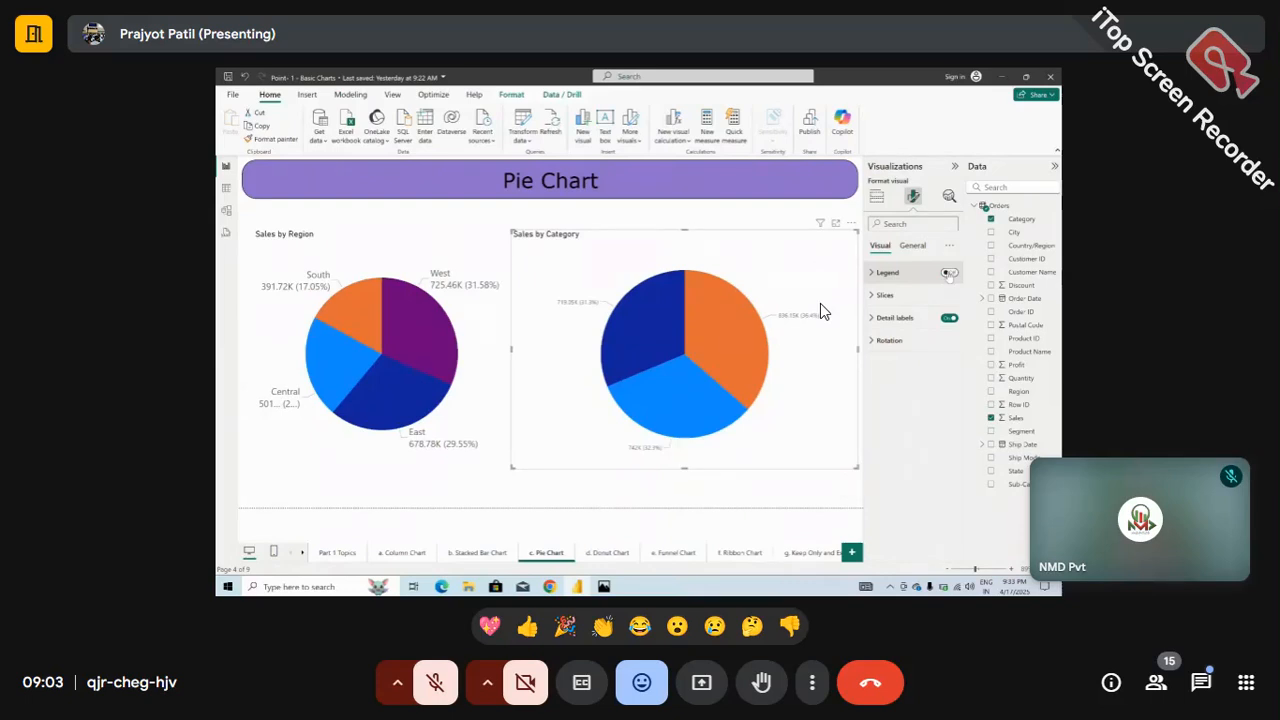
{"action": "left_click", "coordinate": [948, 273]}
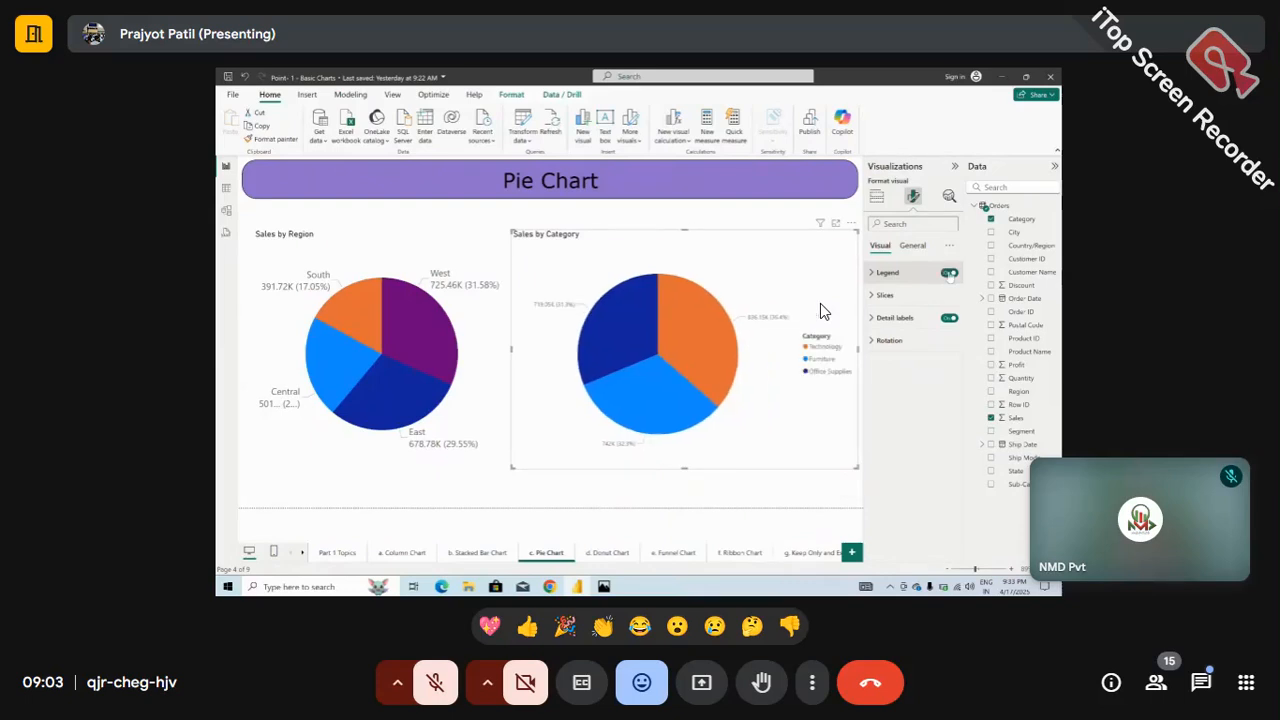
Try the pie chart legend at Top left and Top right, return it to Center right and turn off the legend title
{"action": "left_click", "coordinate": [906, 275]}
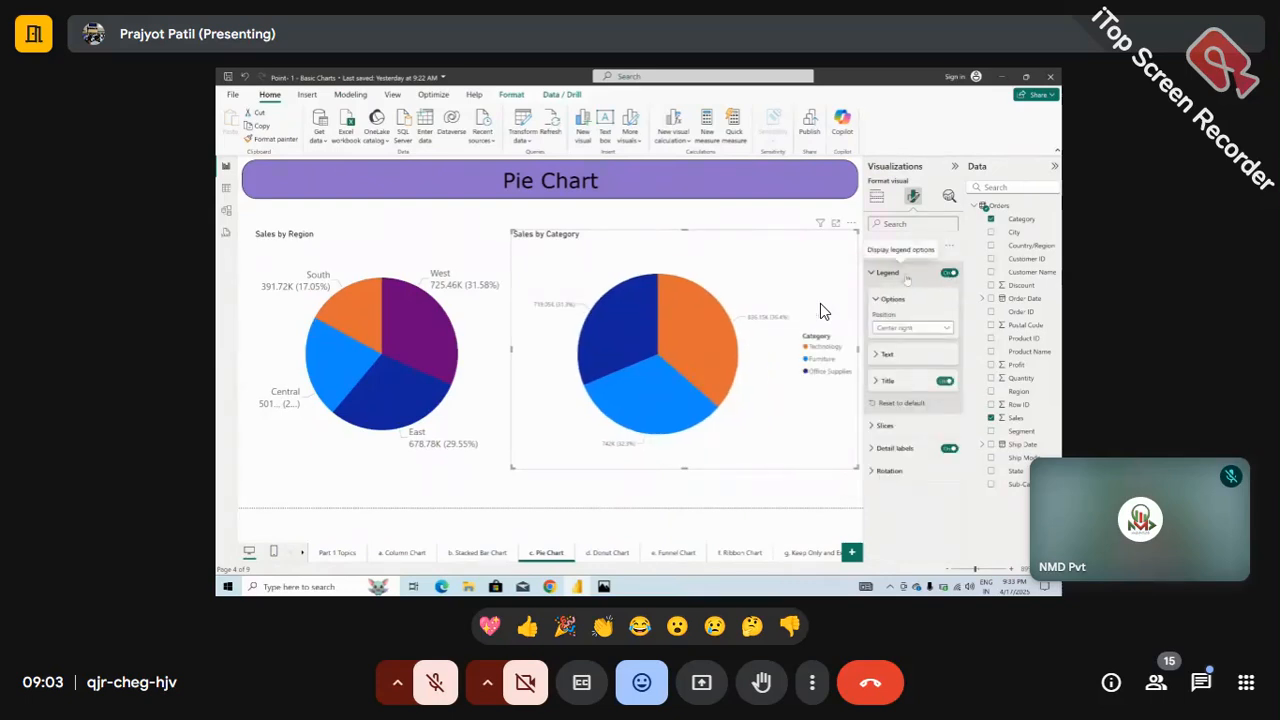
{"action": "left_click", "coordinate": [921, 328]}
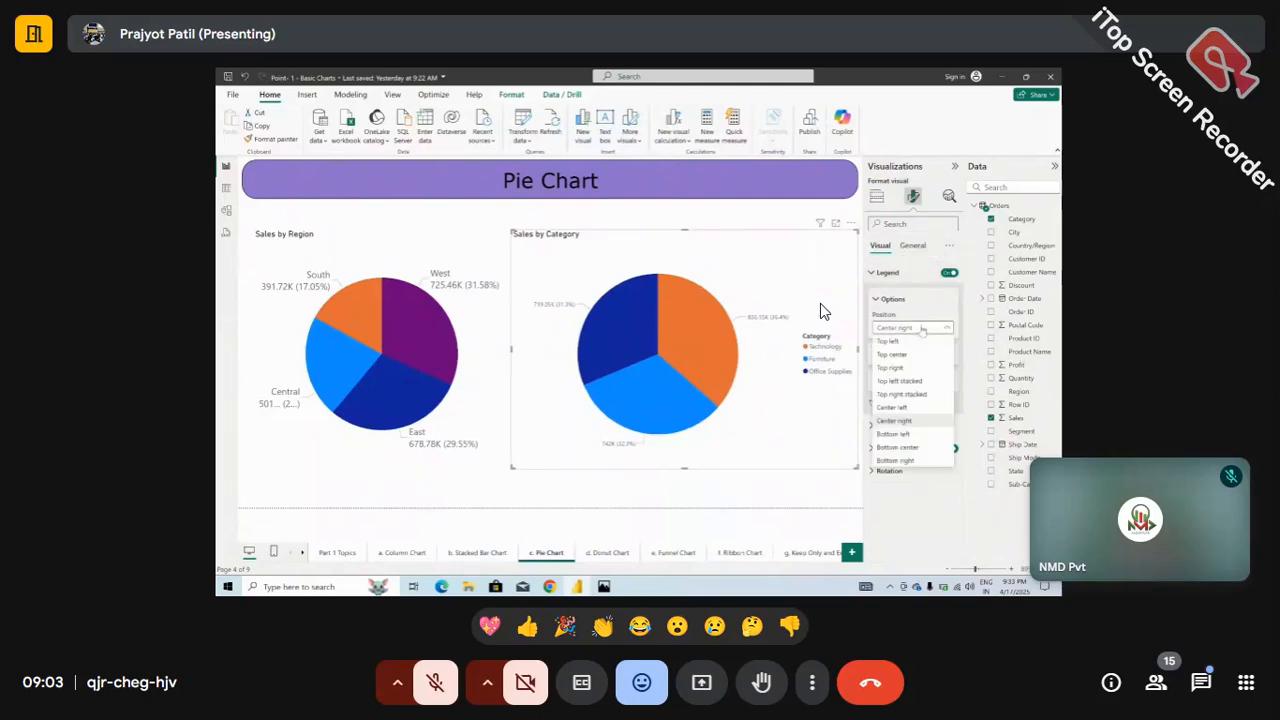
{"action": "left_click", "coordinate": [914, 342]}
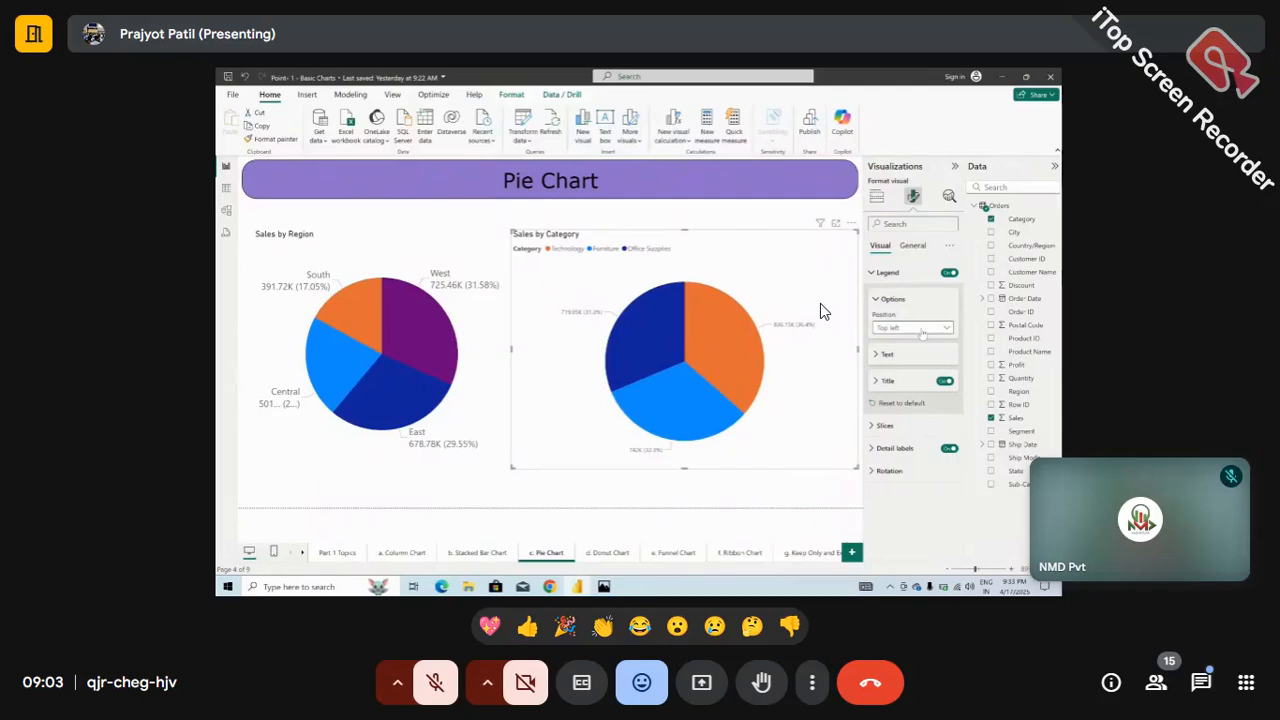
{"action": "left_click", "coordinate": [914, 328]}
{"action": "left_click", "coordinate": [914, 368]}
{"action": "left_click", "coordinate": [932, 329]}
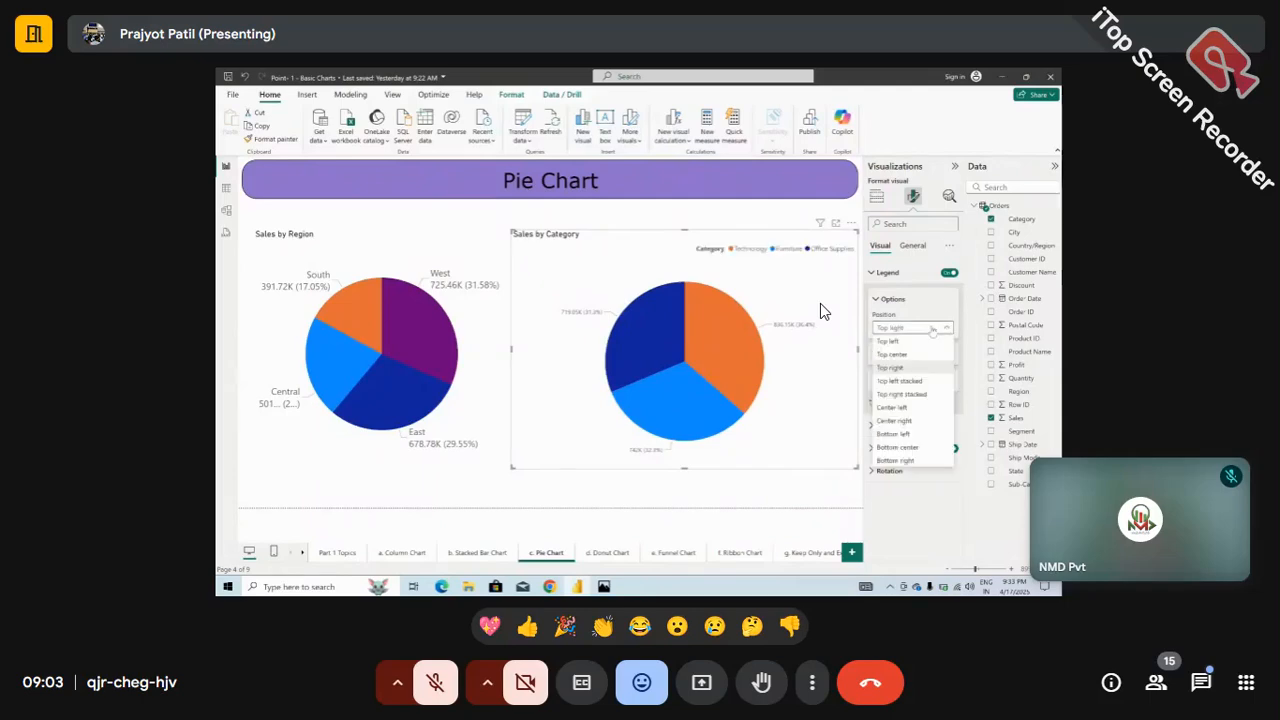
{"action": "left_click", "coordinate": [905, 421]}
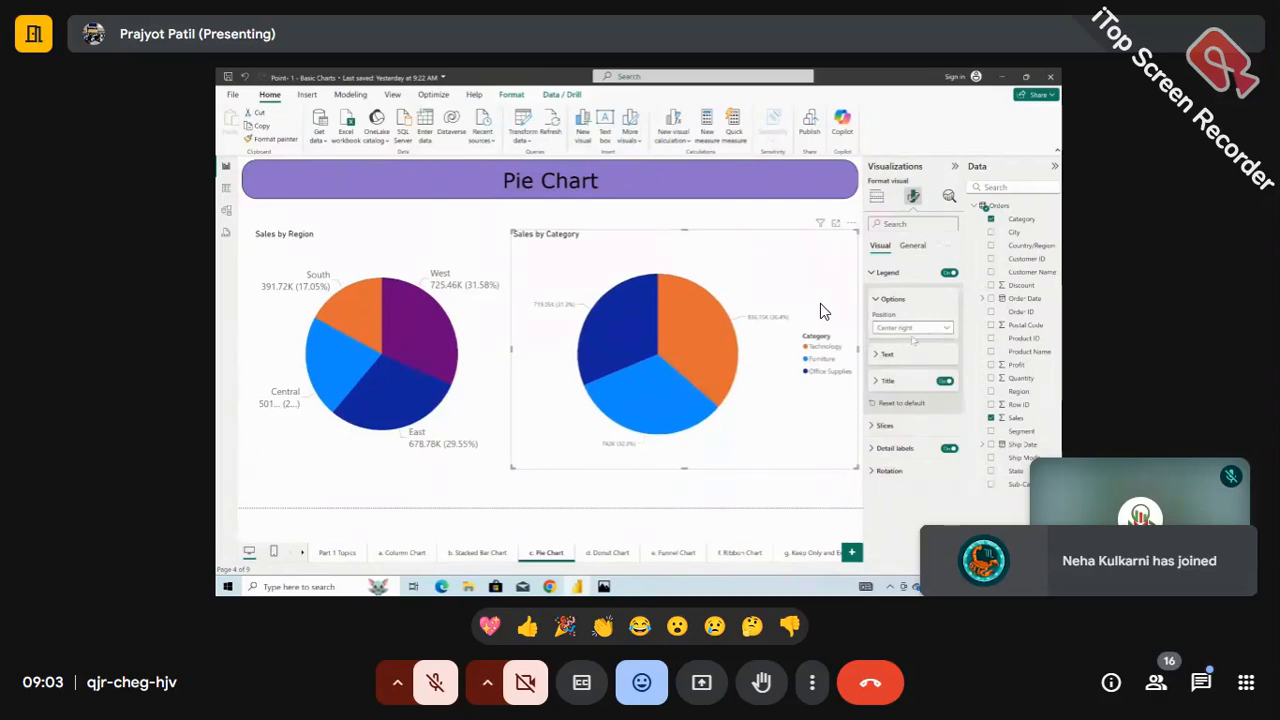
{"action": "left_click", "coordinate": [945, 384]}
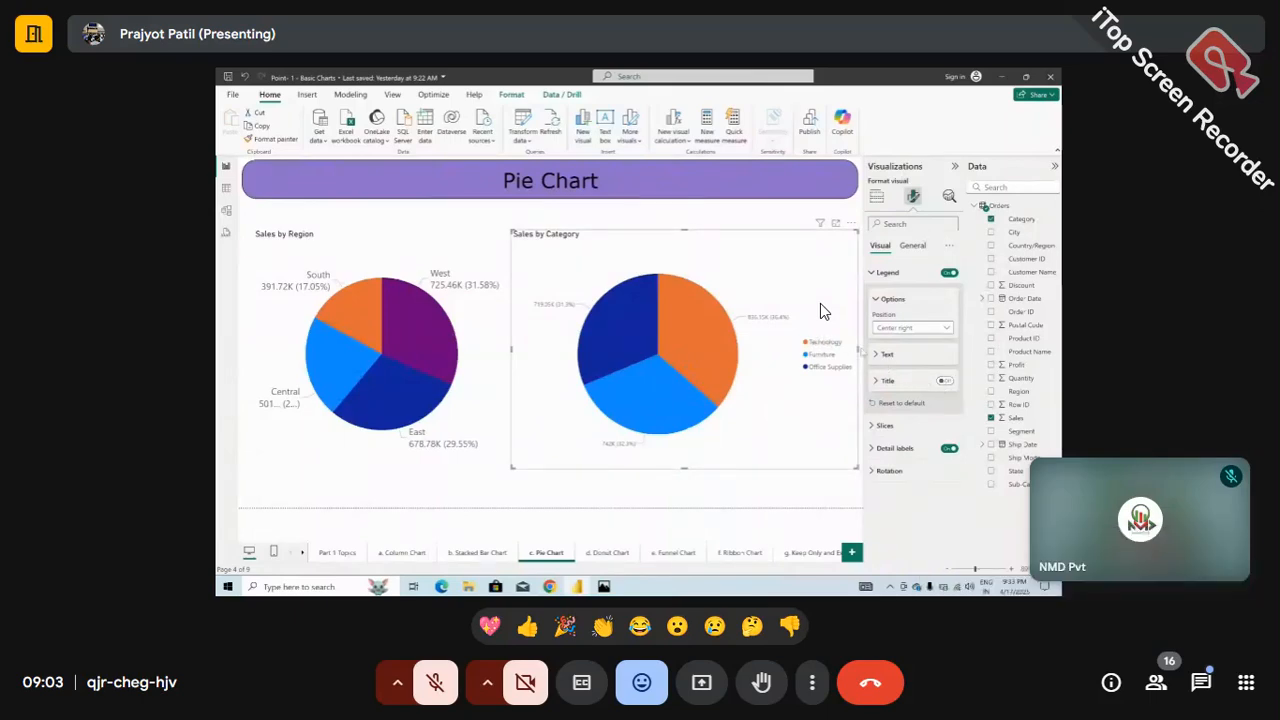
Turn the Sales by Category legend title back on and replace its title text with Category
{"action": "left_click", "coordinate": [920, 384]}
{"action": "left_click", "coordinate": [945, 382]}
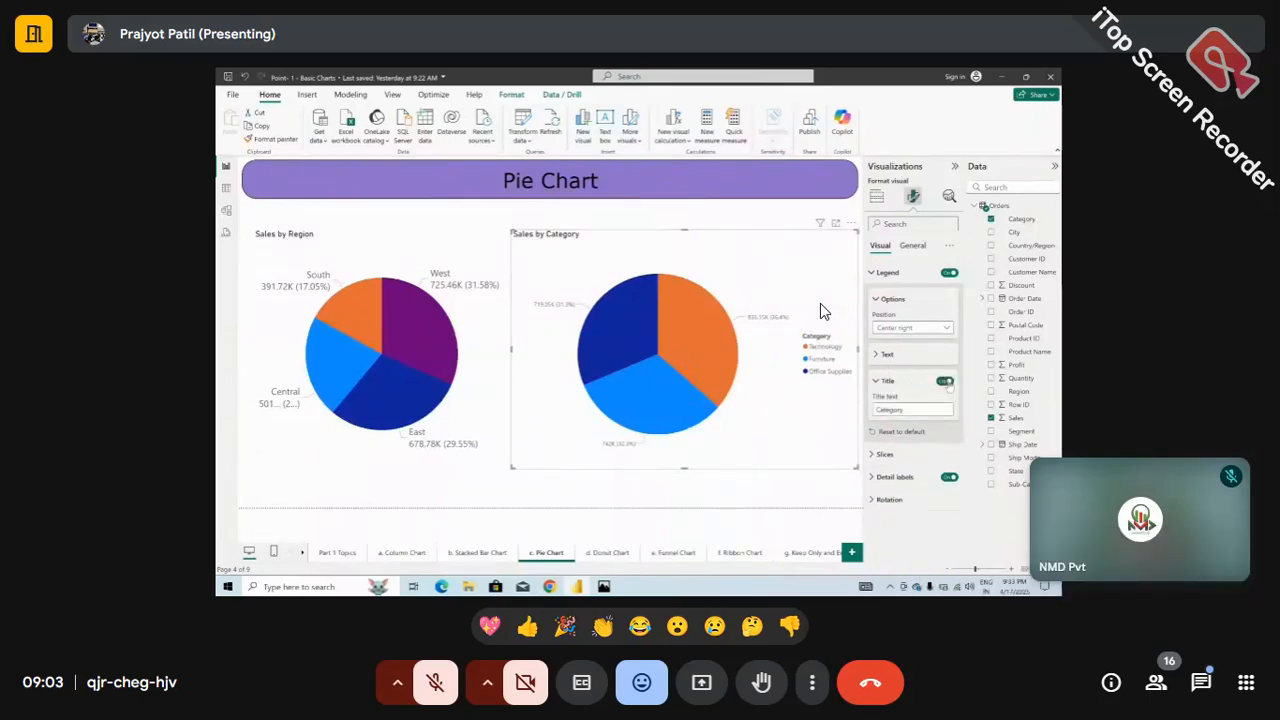
{"action": "left_click", "coordinate": [924, 413]}
{"action": "key", "text": "BackSpace"}
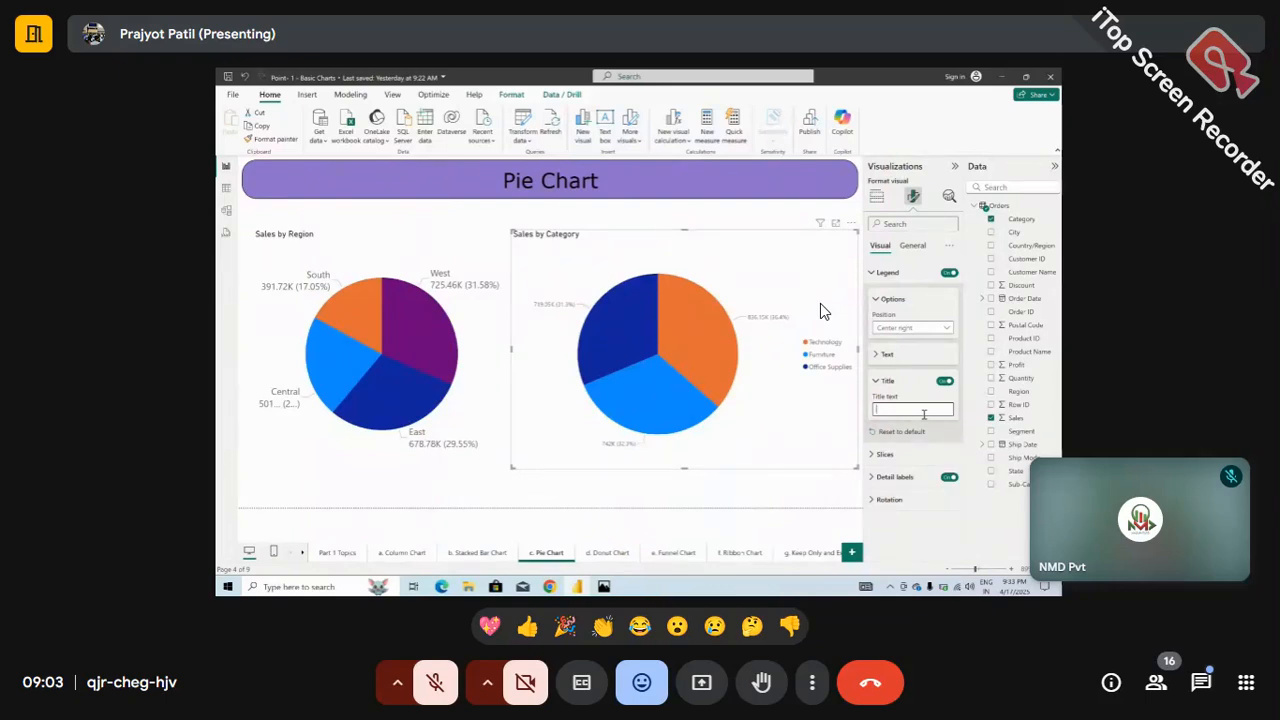
{"action": "type", "text": "Ca"}
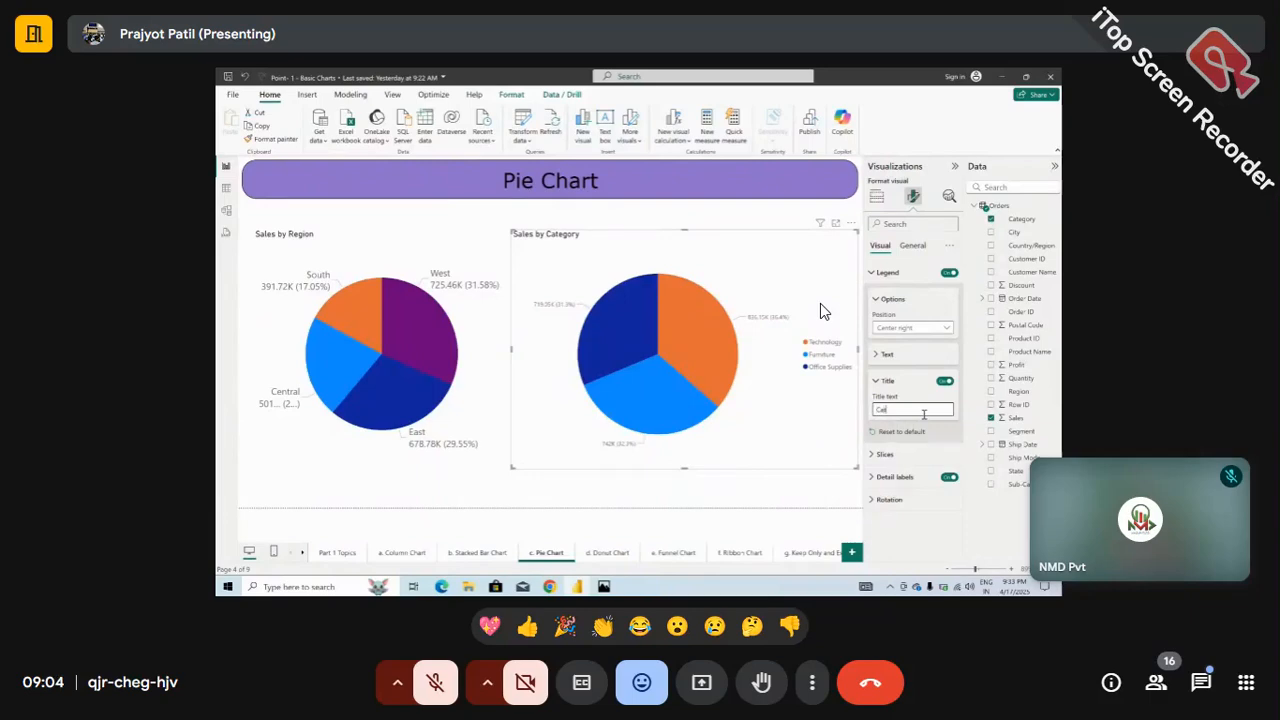
{"action": "type", "text": "teg"}
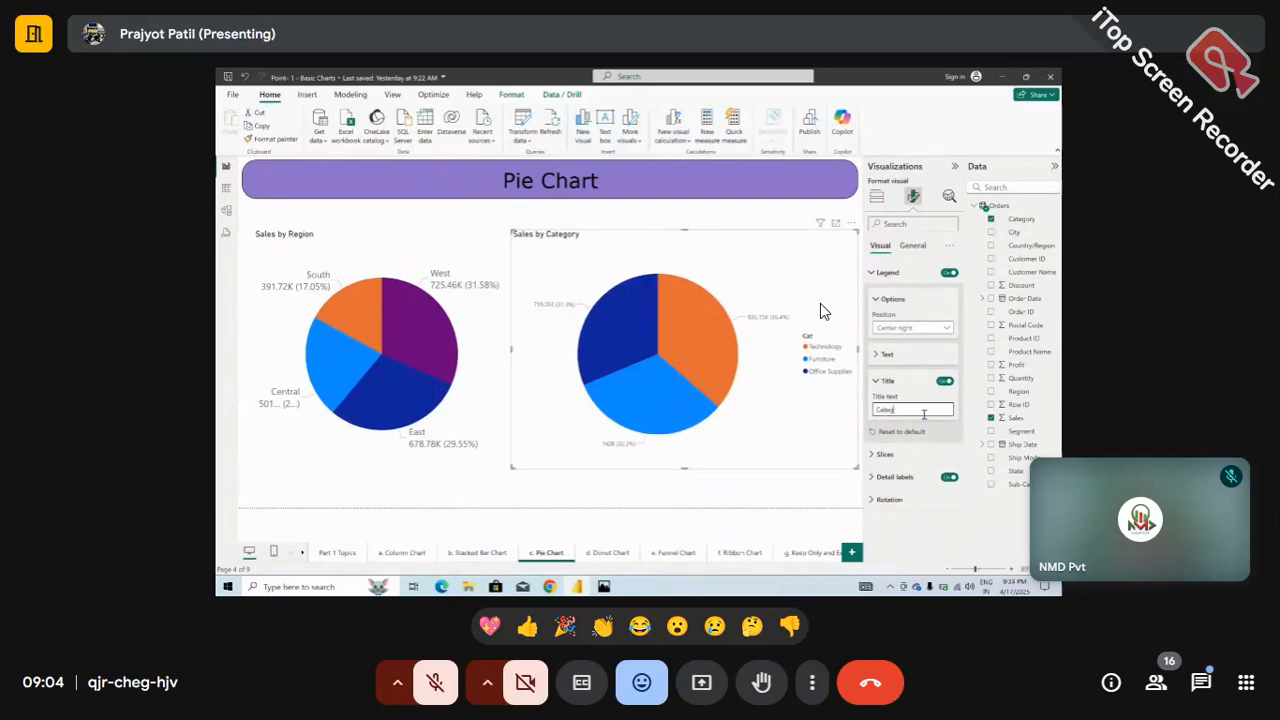
{"action": "type", "text": "ory"}
{"action": "key", "text": "BackSpace"}
{"action": "left_click", "coordinate": [880, 381]}
Format the Sales by Category legend text as bold, italic and underlined in orange
{"action": "left_click", "coordinate": [888, 358]}
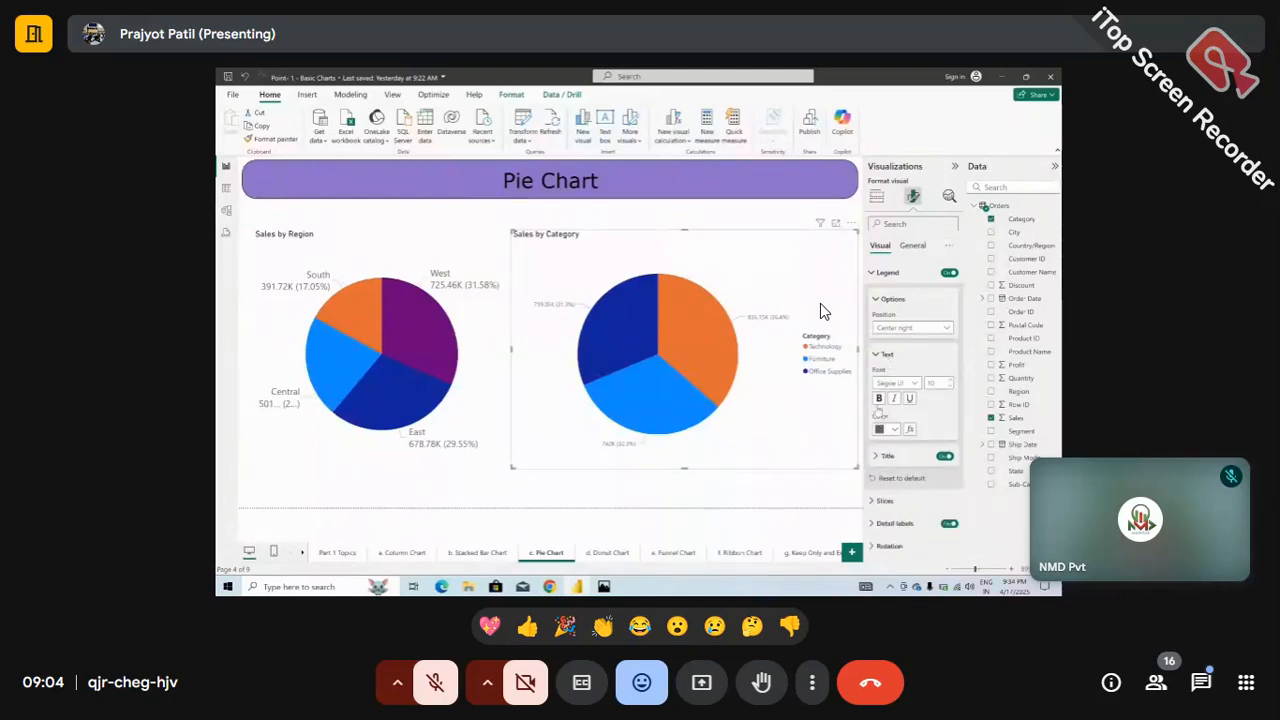
{"action": "left_click", "coordinate": [879, 398]}
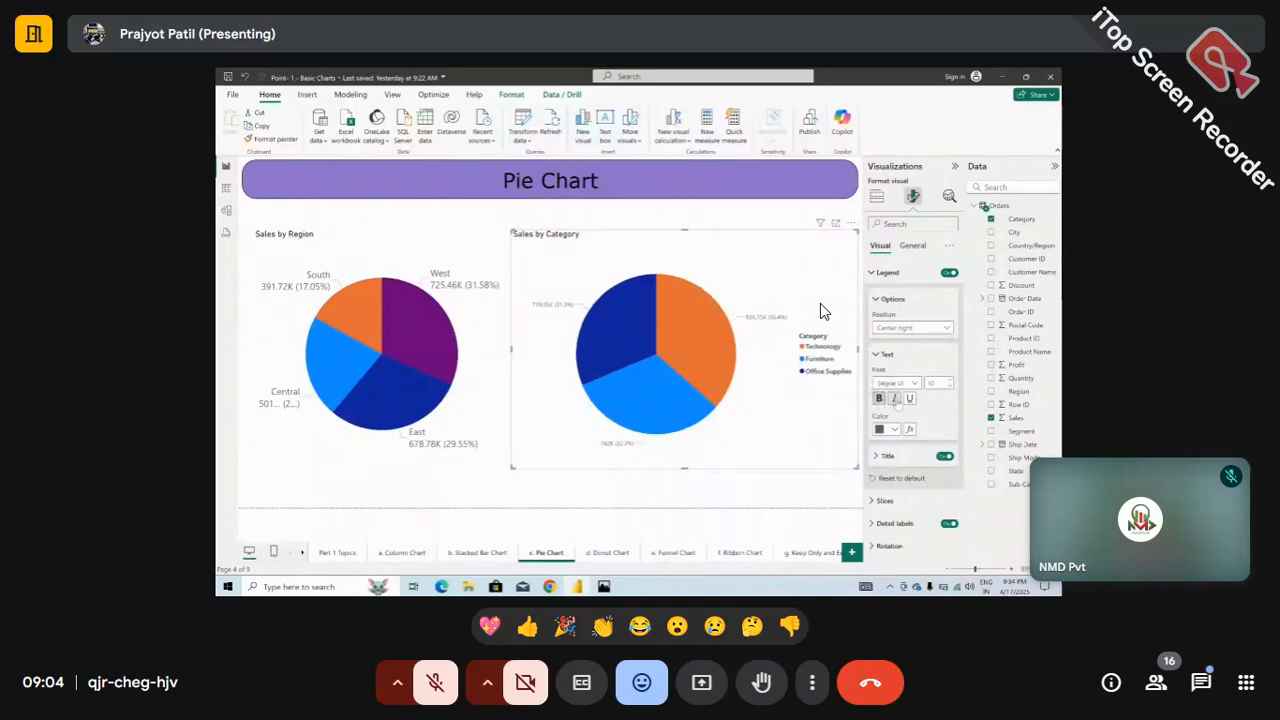
{"action": "left_click", "coordinate": [894, 398]}
{"action": "left_click", "coordinate": [910, 398]}
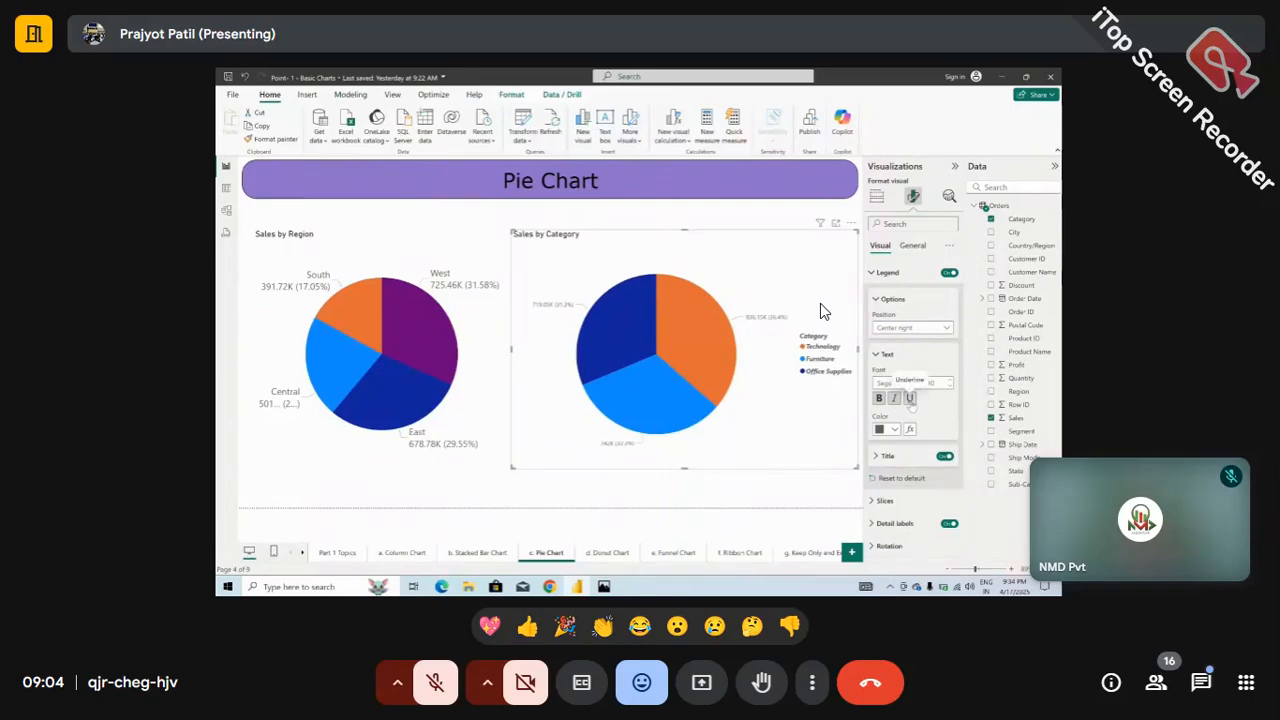
{"action": "left_click", "coordinate": [894, 429]}
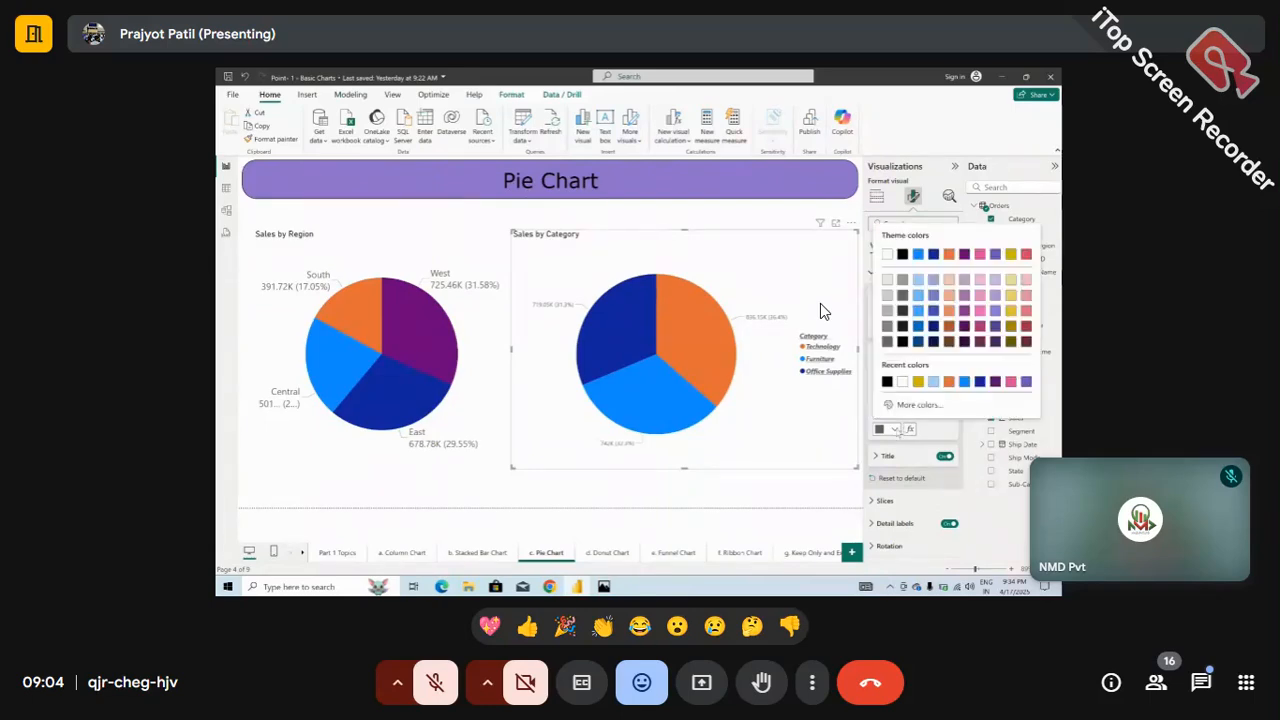
{"action": "left_click", "coordinate": [949, 381]}
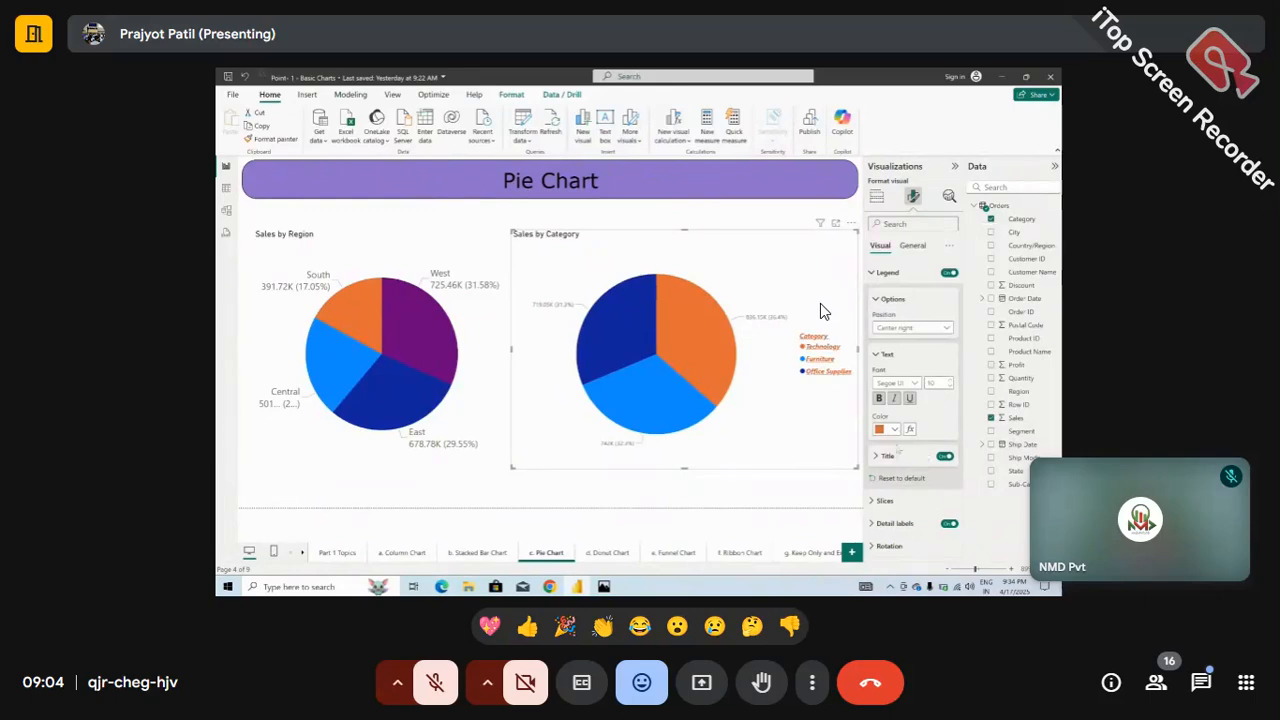
{"action": "left_click", "coordinate": [886, 355]}
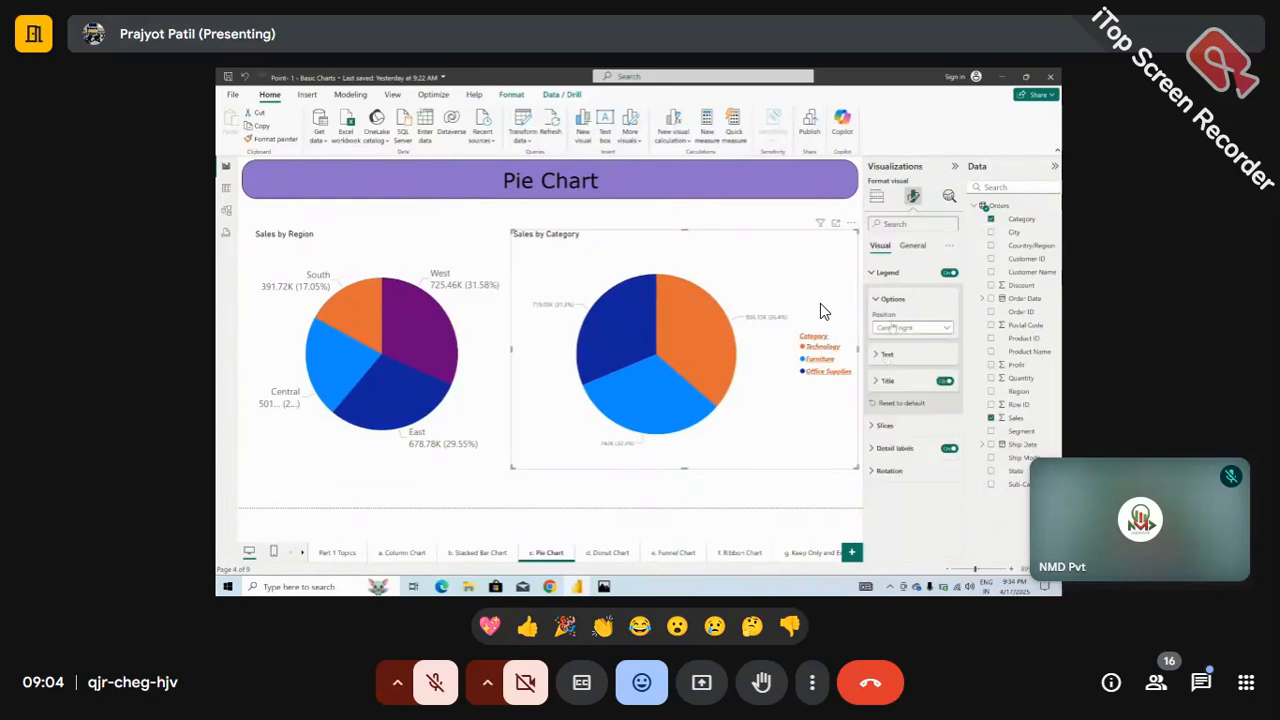
{"action": "left_click", "coordinate": [900, 298]}
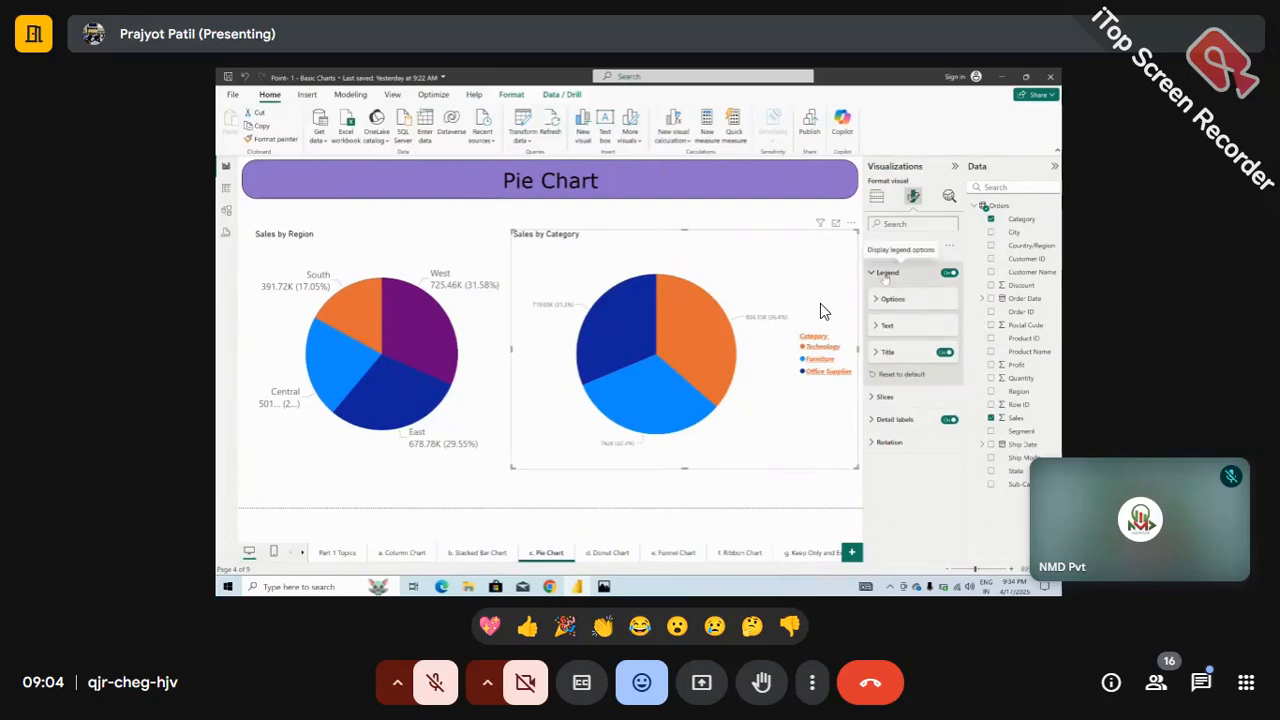
{"action": "left_click", "coordinate": [884, 275]}
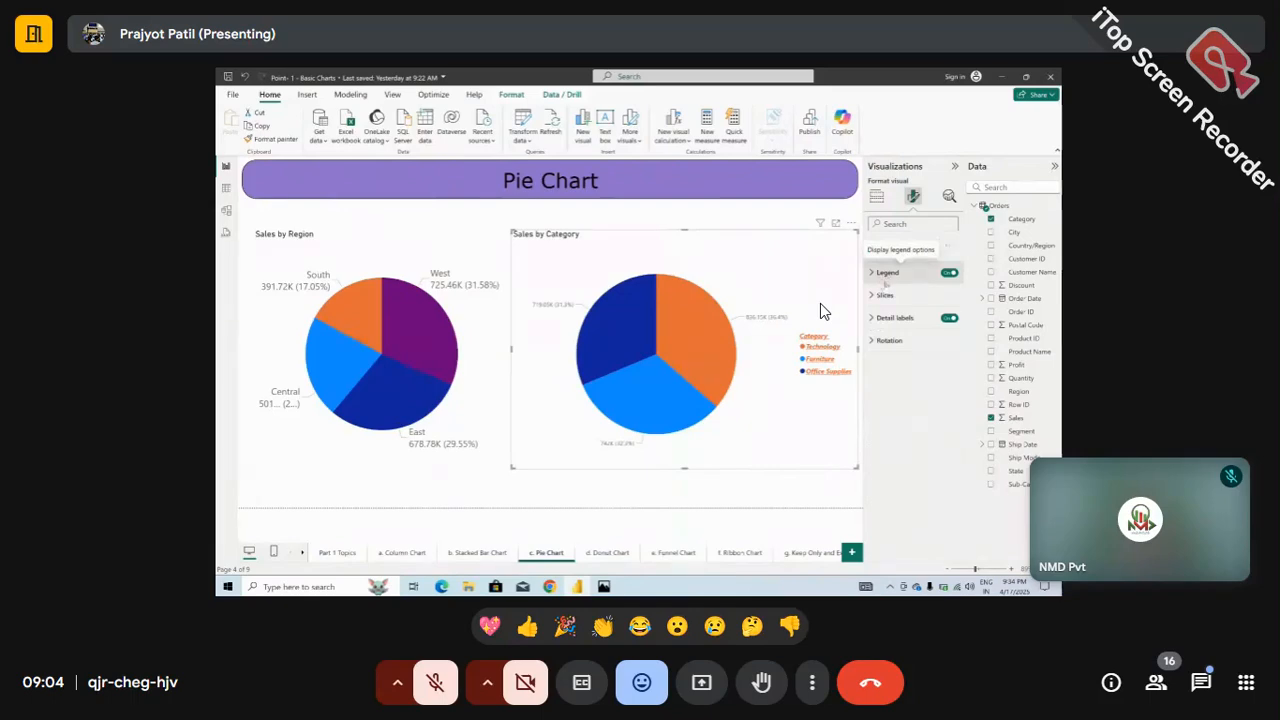
Recolor the Sales by Category slices, making Technology black and Furniture golden yellow
{"action": "left_click", "coordinate": [890, 297]}
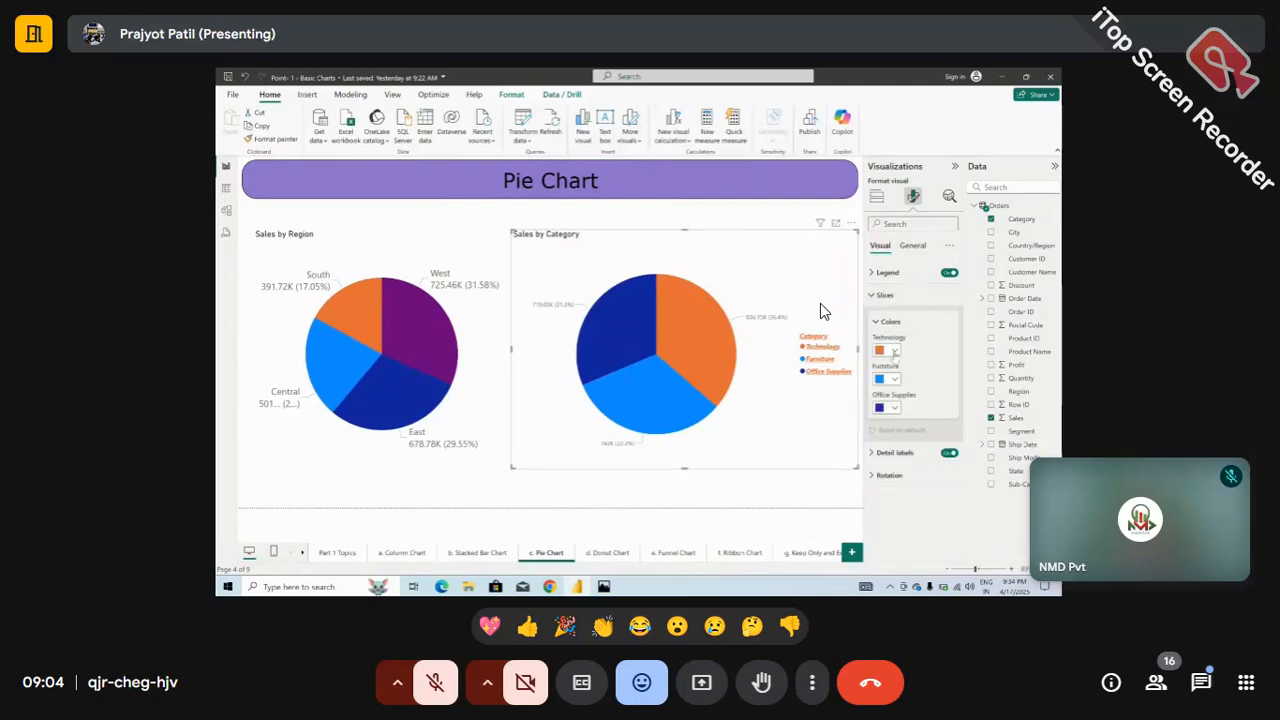
{"action": "left_click", "coordinate": [894, 352]}
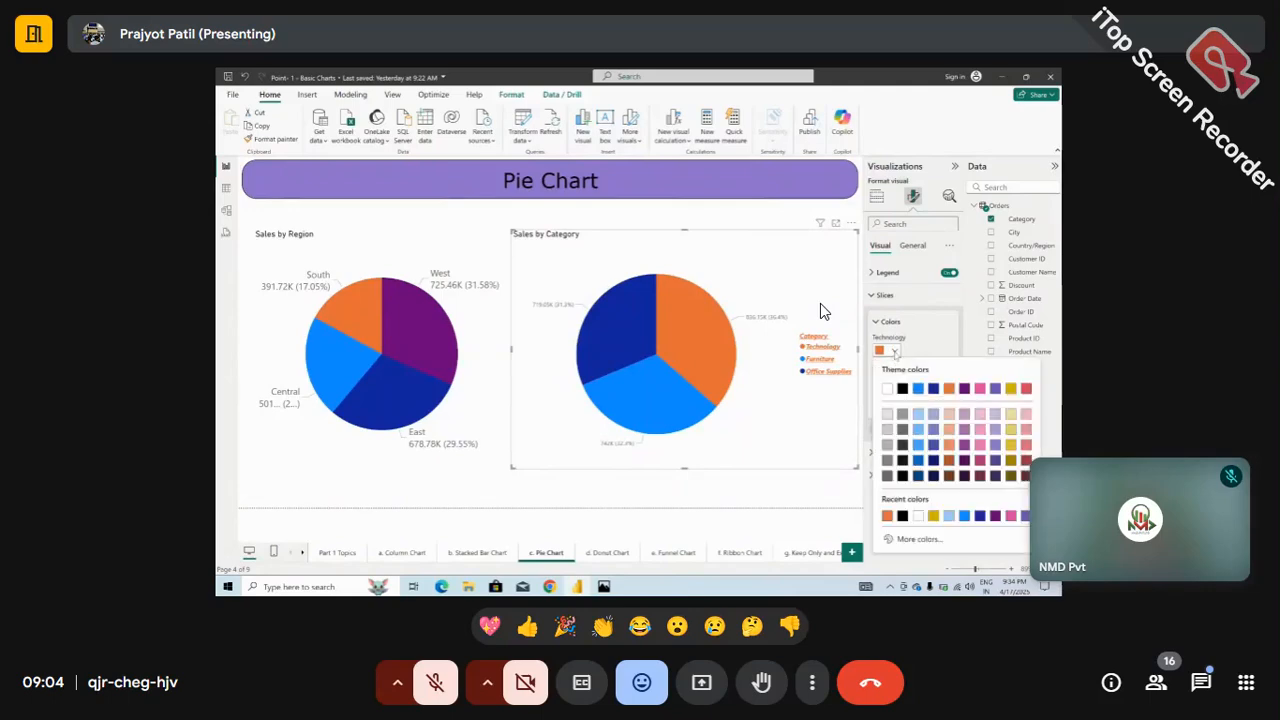
{"action": "left_click", "coordinate": [900, 393]}
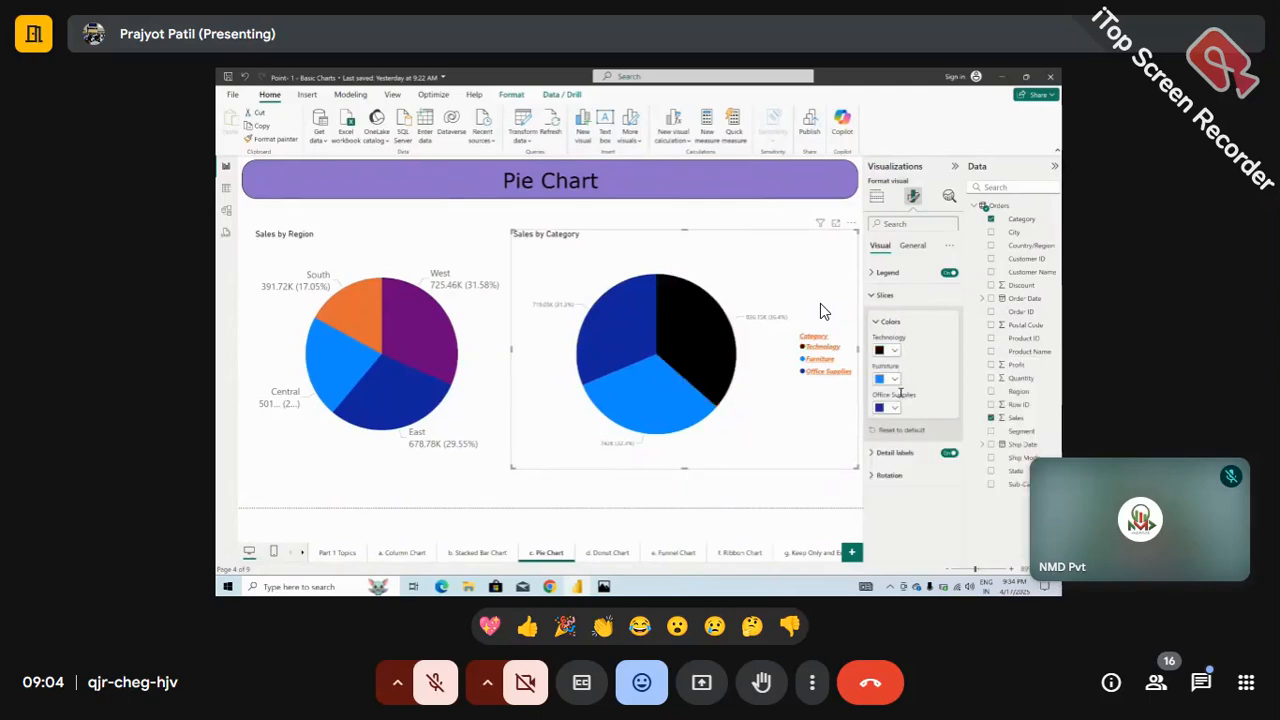
{"action": "left_click", "coordinate": [894, 379]}
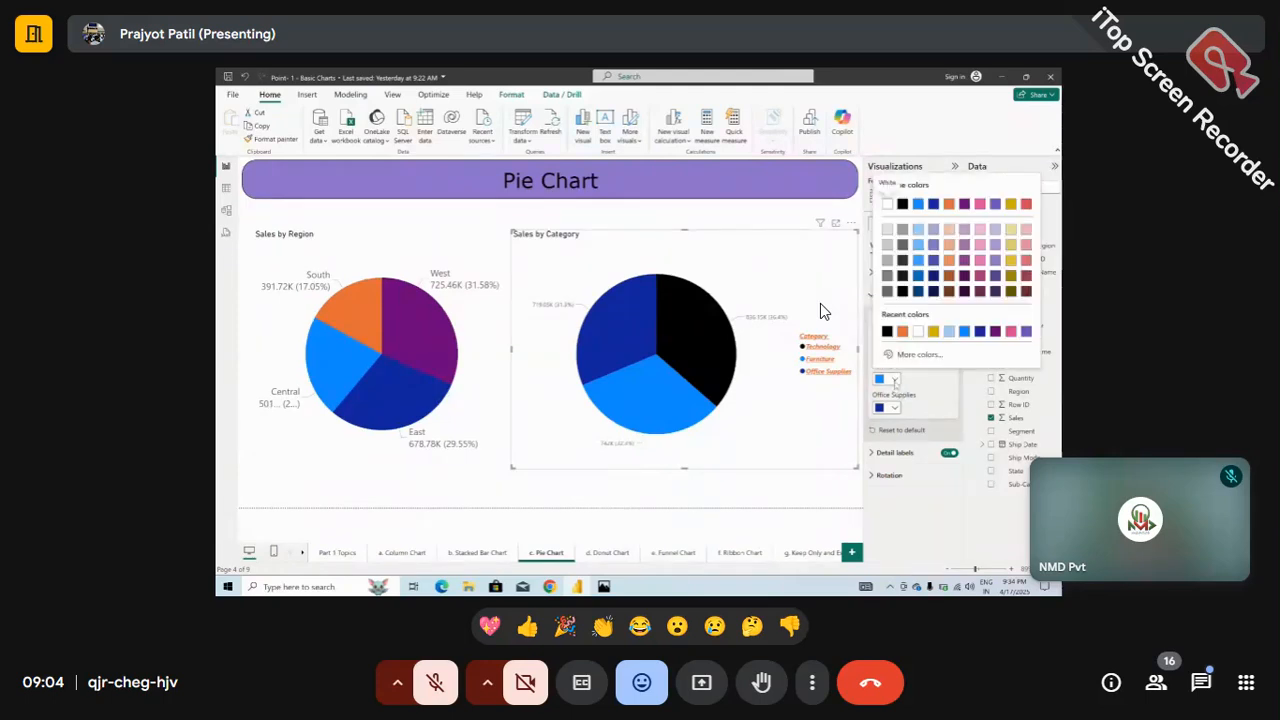
{"action": "left_click", "coordinate": [933, 333]}
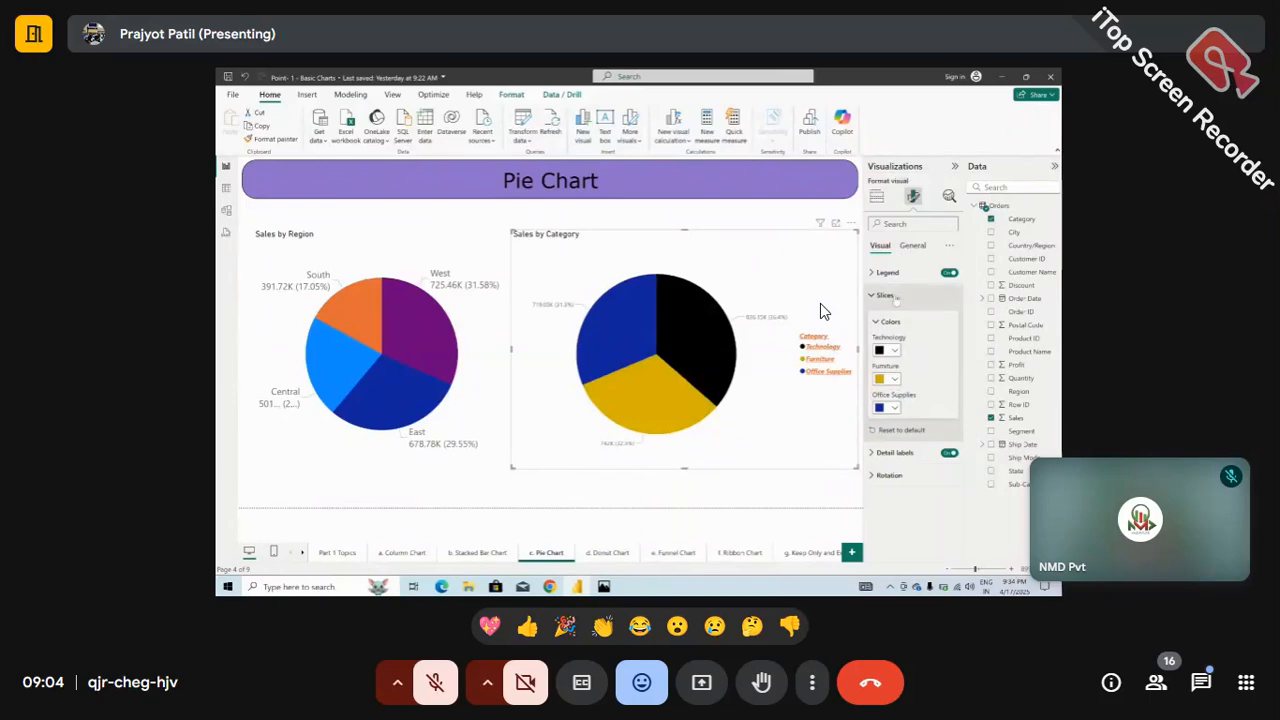
{"action": "left_click", "coordinate": [890, 297]}
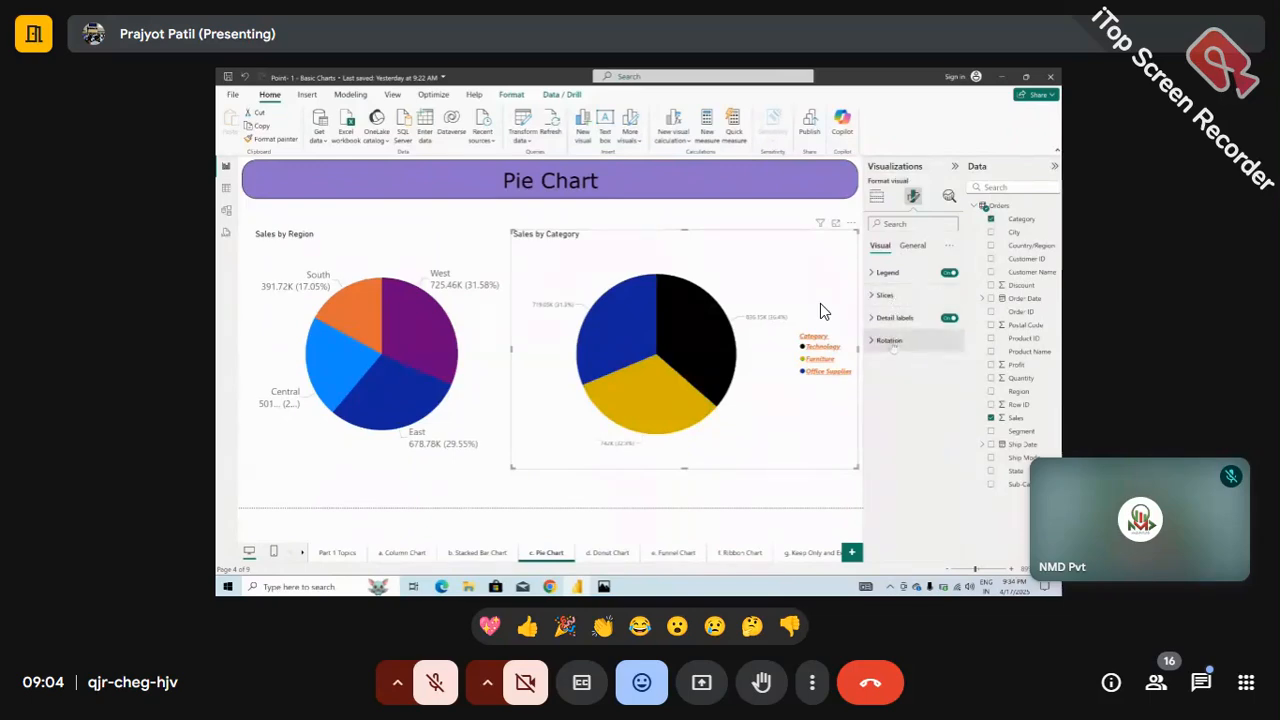
Rotate the slices of the Sales by Category pie chart to 117°
{"action": "left_click", "coordinate": [889, 340]}
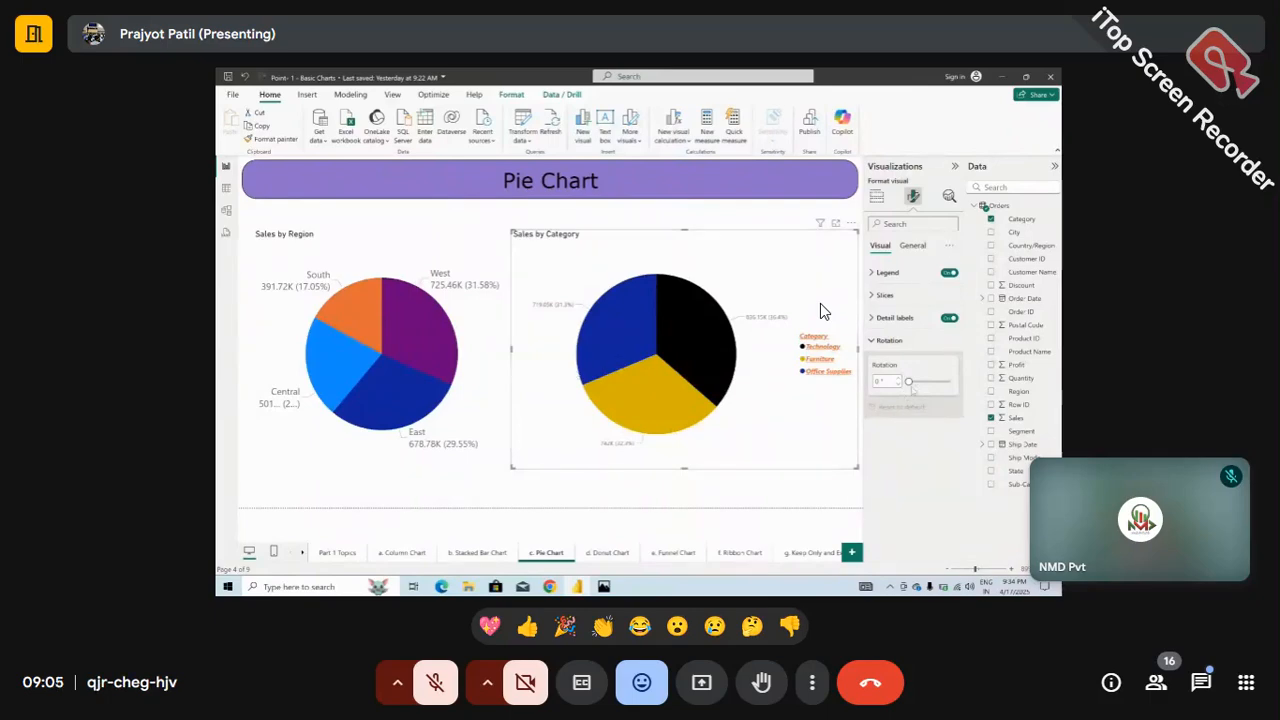
{"action": "left_click_drag", "start_coordinate": [909, 383], "coordinate": [922, 381]}
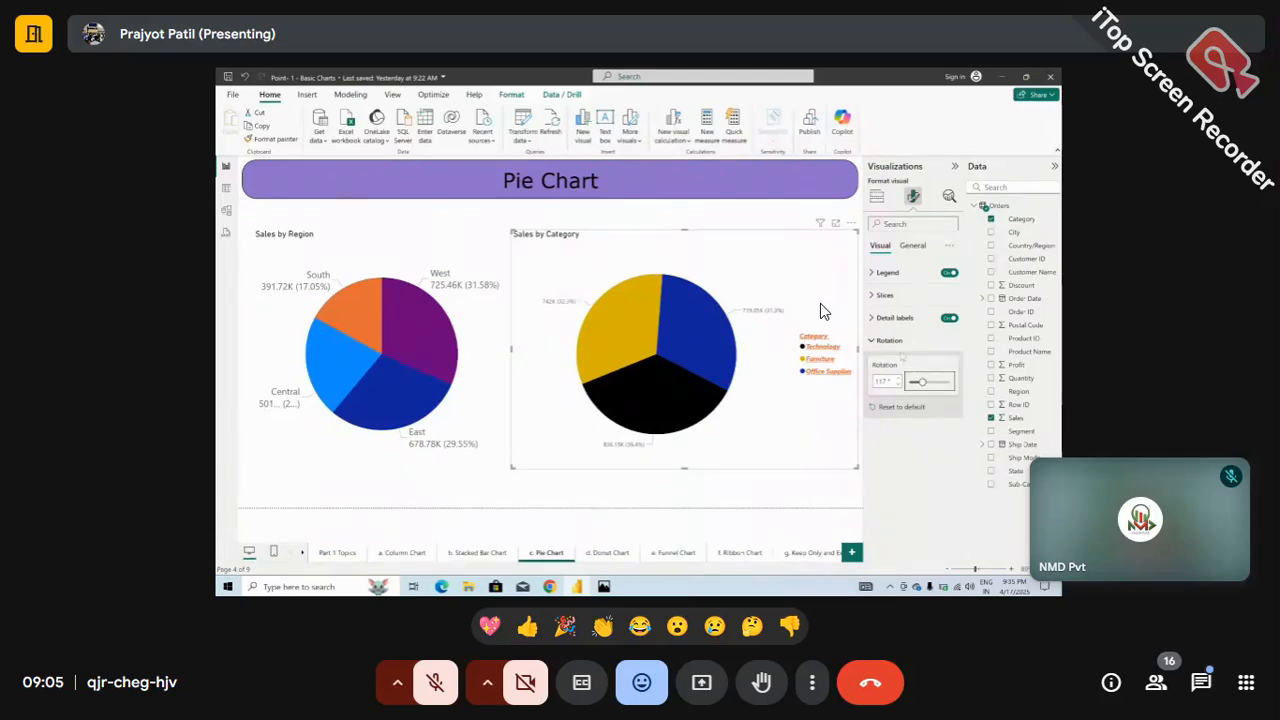
{"action": "left_click", "coordinate": [889, 340]}
Try the Sales by Category detail labels at the Inside position and return them to Outside
{"action": "left_click", "coordinate": [895, 317]}
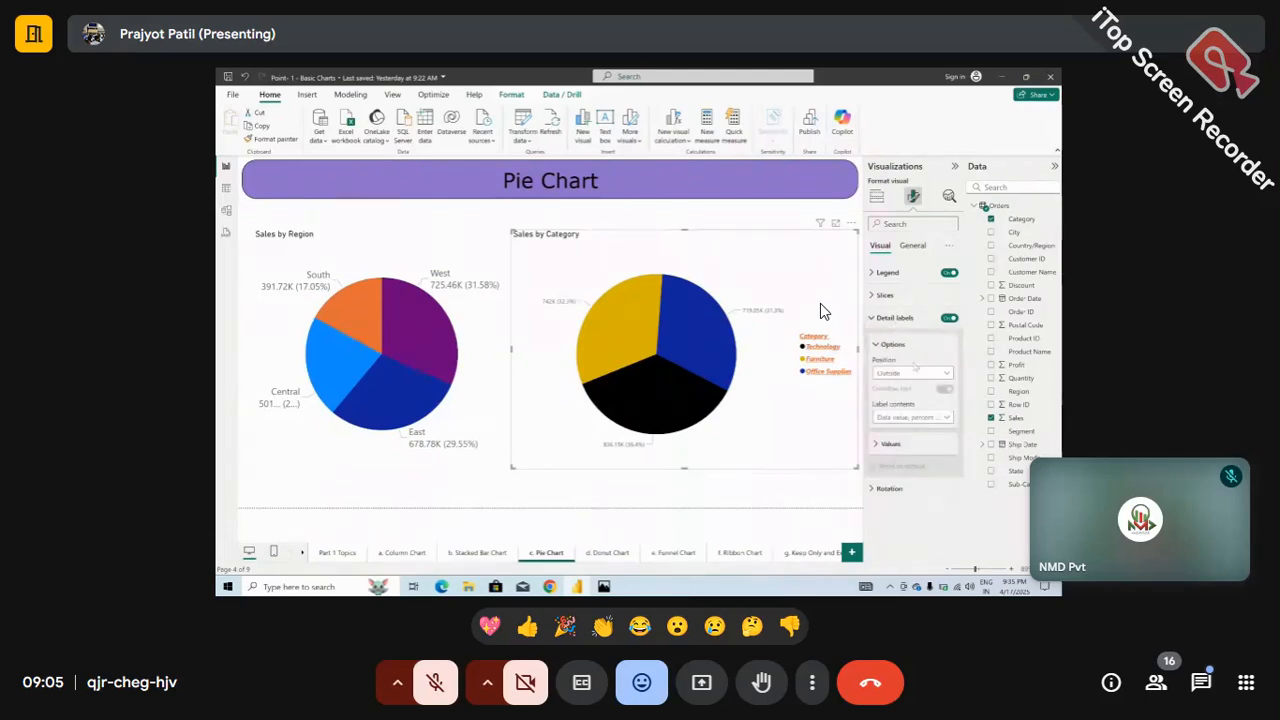
{"action": "left_click", "coordinate": [927, 373]}
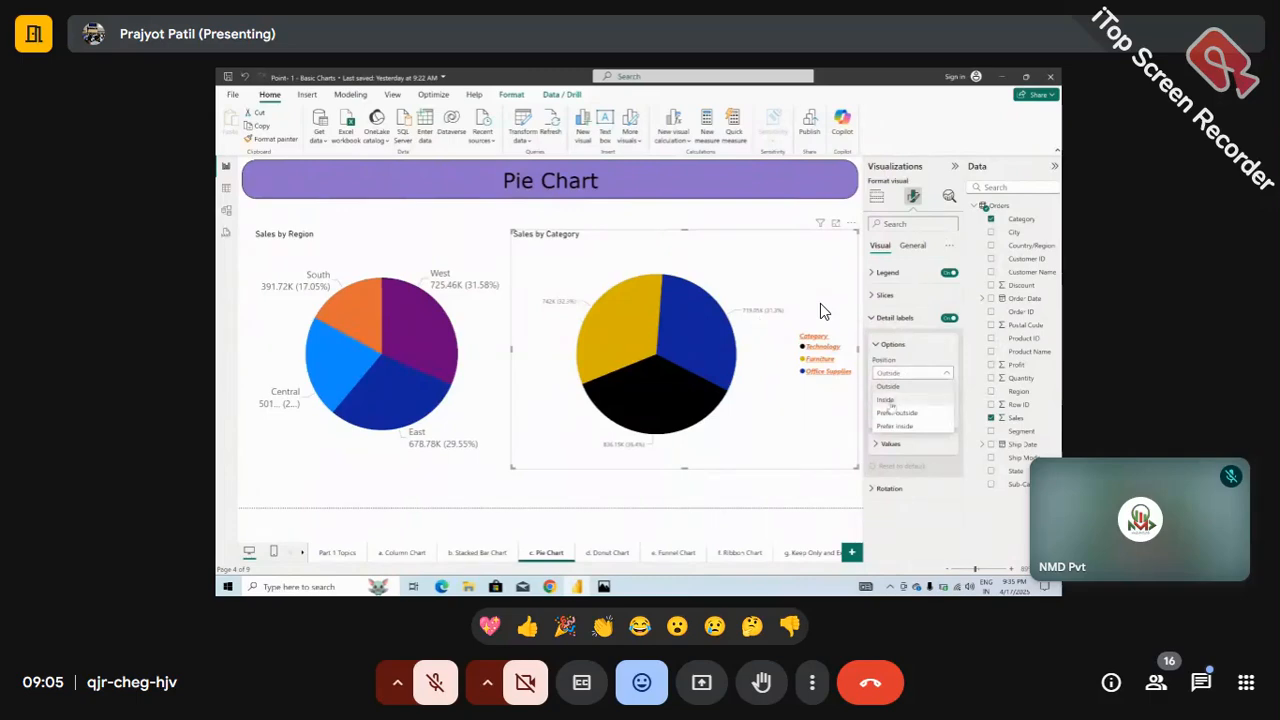
{"action": "left_click", "coordinate": [886, 399]}
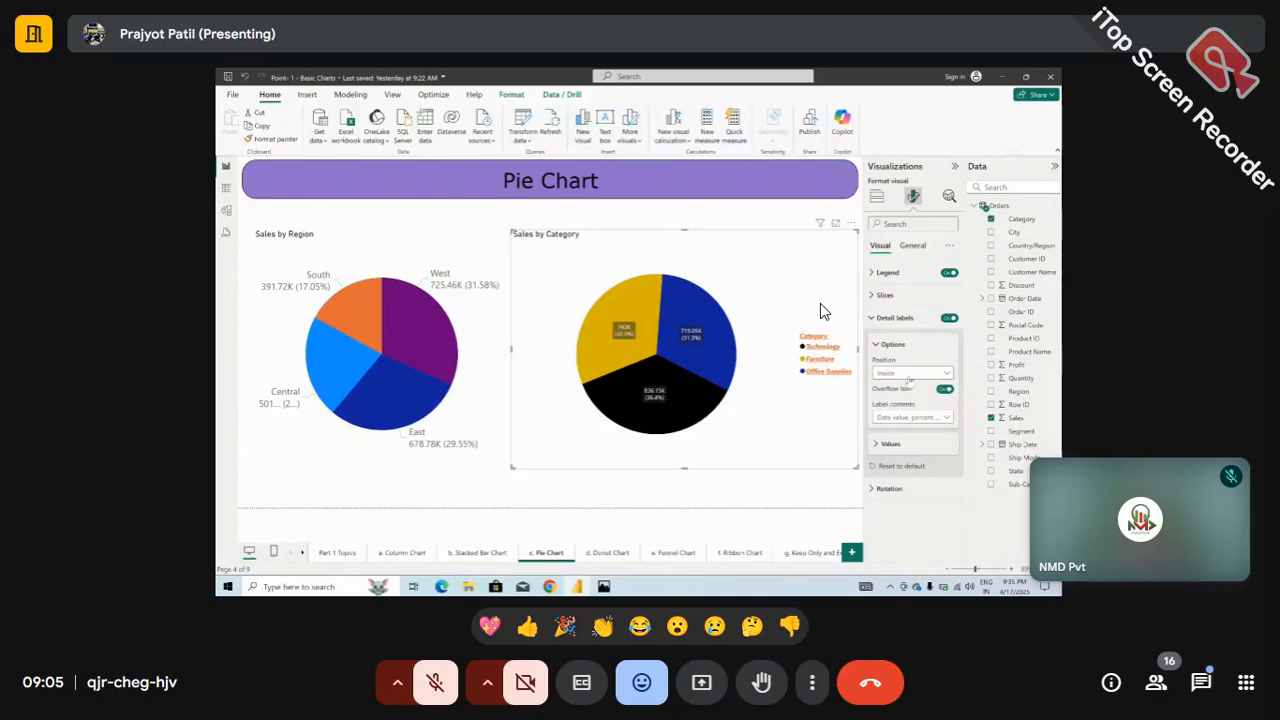
{"action": "left_click", "coordinate": [910, 373]}
{"action": "left_click", "coordinate": [907, 386]}
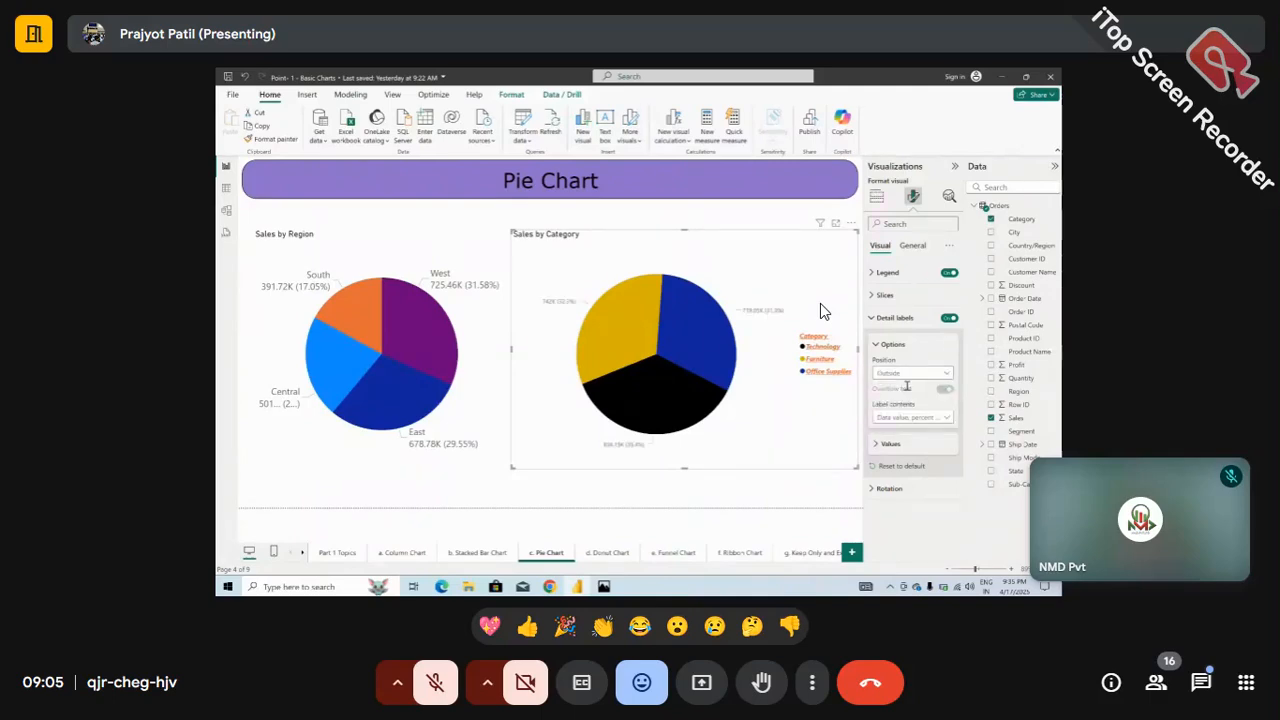
Compare the detail label positions Inside, Prefer inside and Outside on the Sales by Category chart, ending on Inside
{"action": "left_click", "coordinate": [918, 374]}
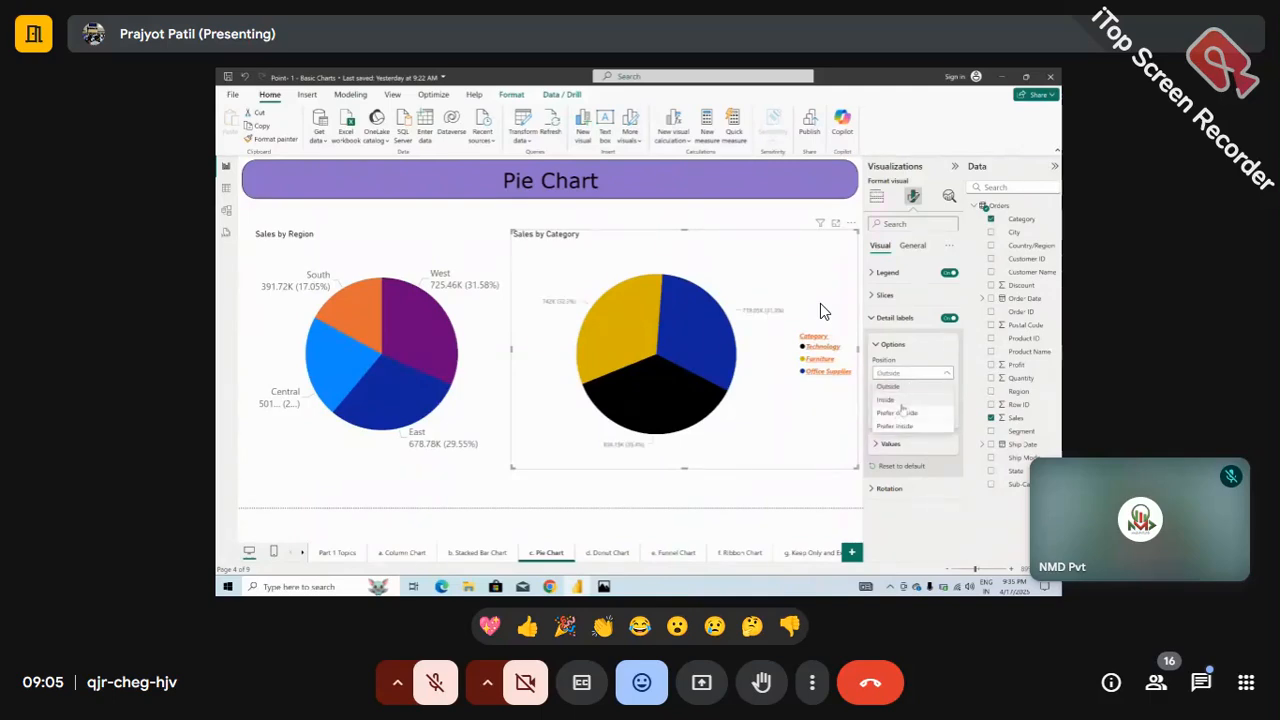
{"action": "left_click", "coordinate": [895, 399]}
{"action": "left_click", "coordinate": [922, 374]}
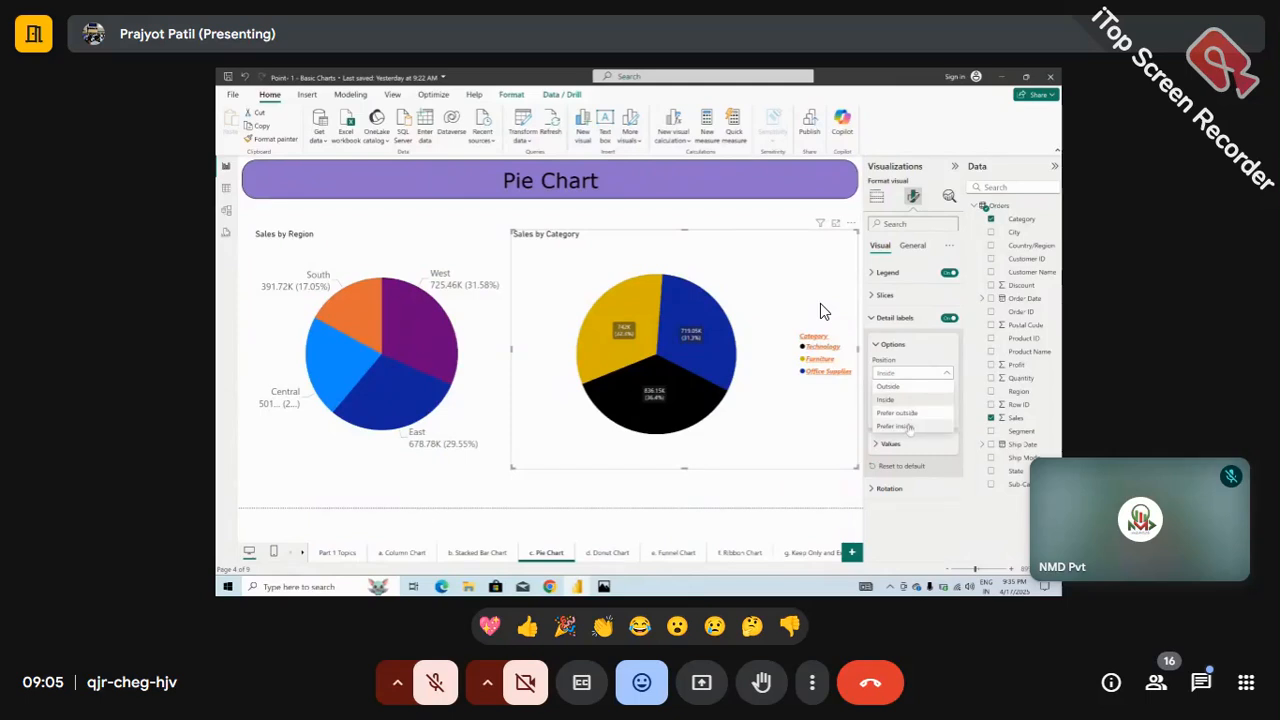
{"action": "left_click", "coordinate": [909, 427]}
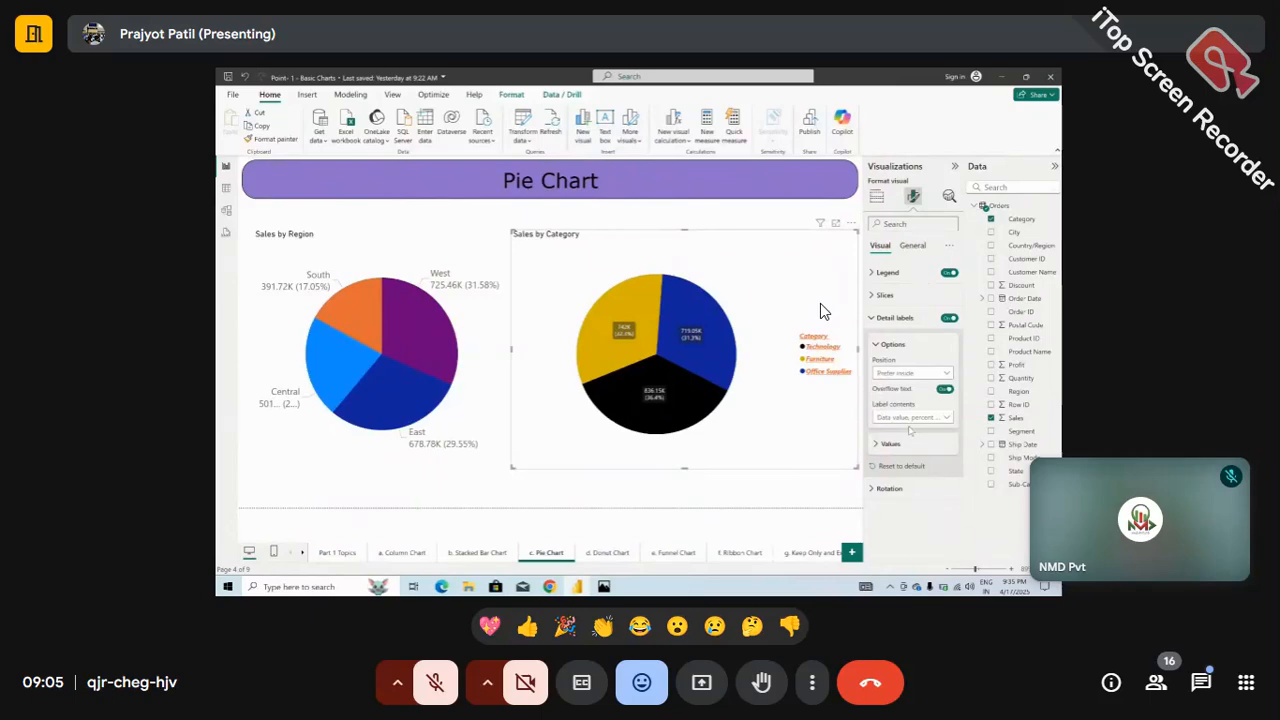
{"action": "left_click", "coordinate": [911, 373]}
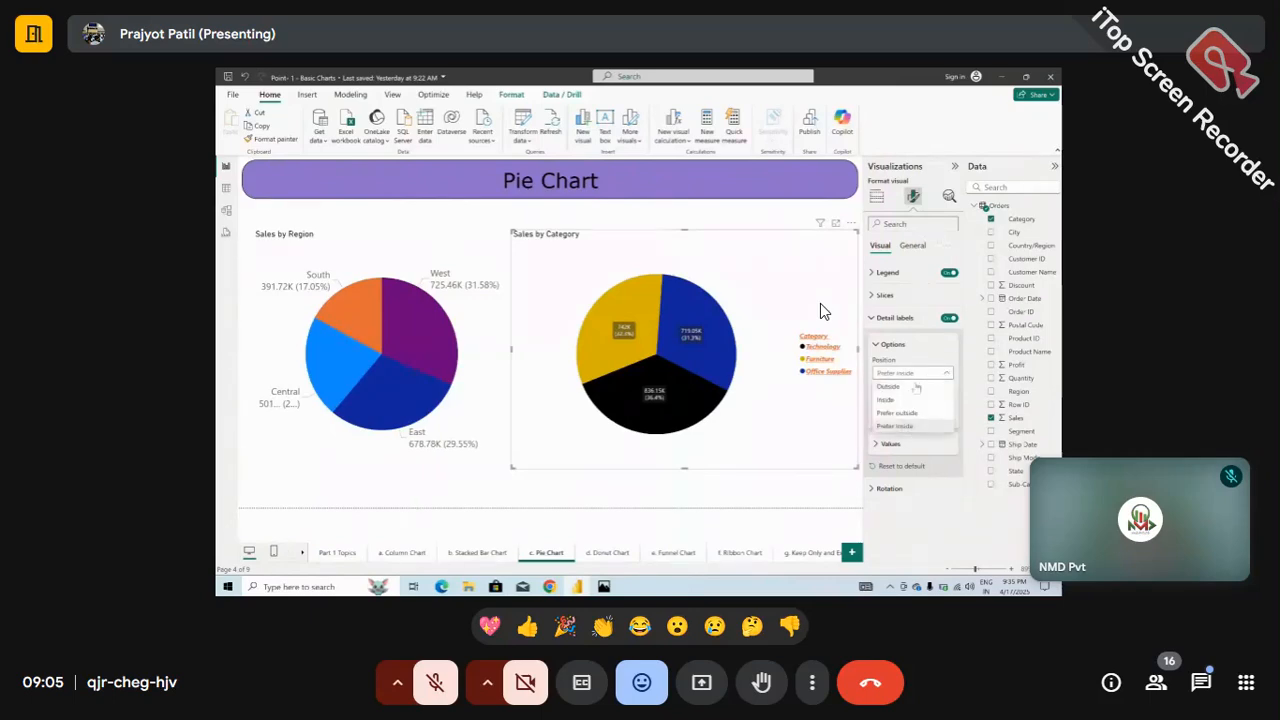
{"action": "left_click", "coordinate": [904, 389]}
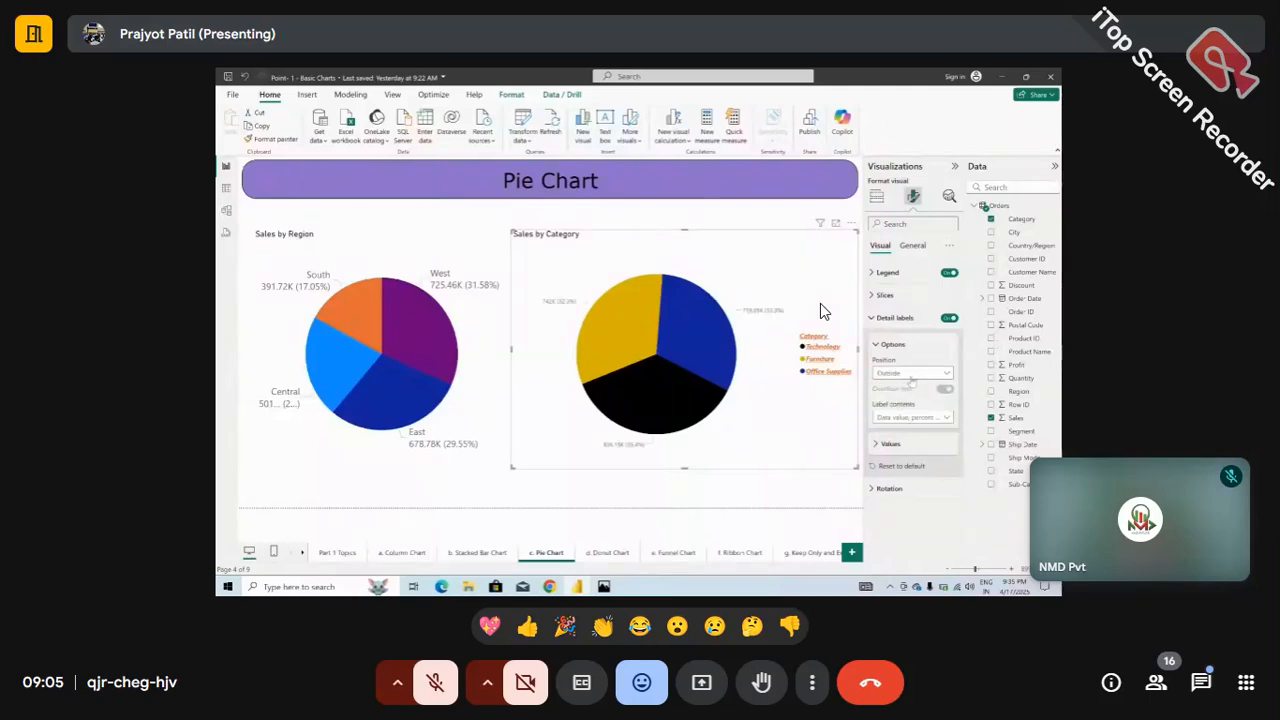
{"action": "left_click", "coordinate": [912, 375]}
{"action": "left_click", "coordinate": [901, 399]}
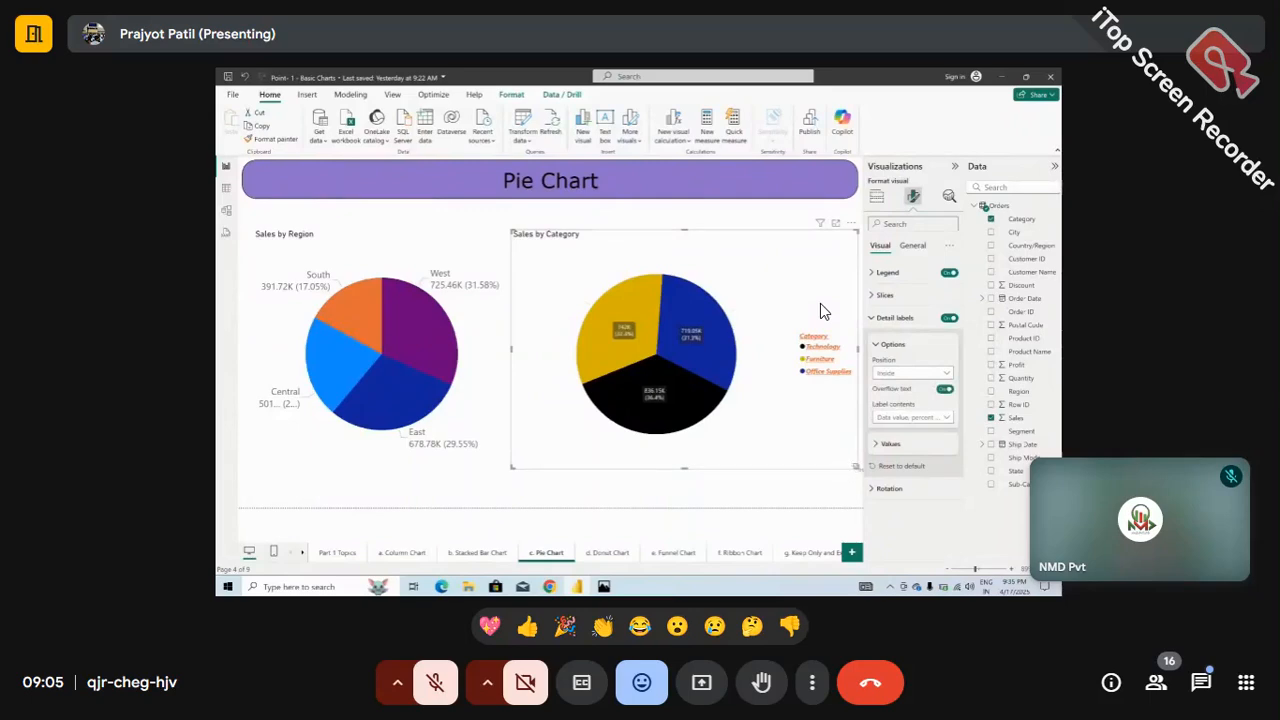
Shrink the Sales by Category pie chart from its lower-right corner and set its detail labels to Outside
{"action": "left_click_drag", "start_coordinate": [857, 467], "coordinate": [799, 424]}
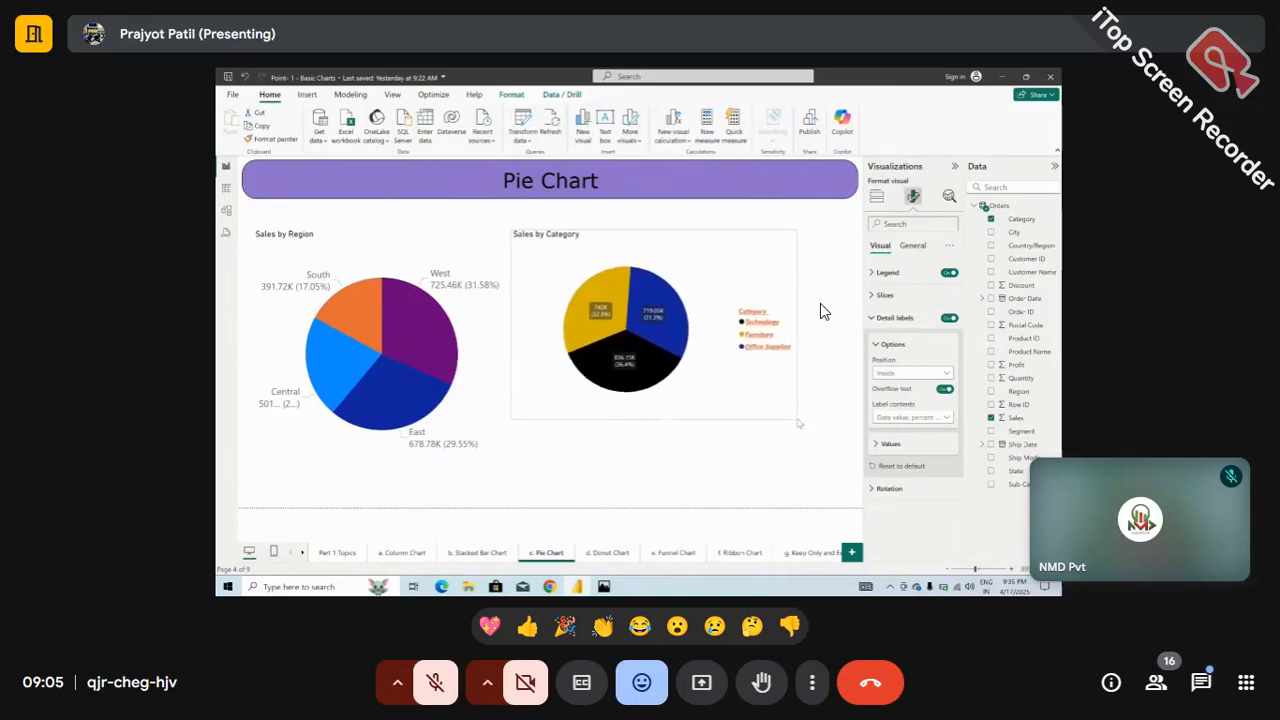
{"action": "left_click", "coordinate": [945, 374]}
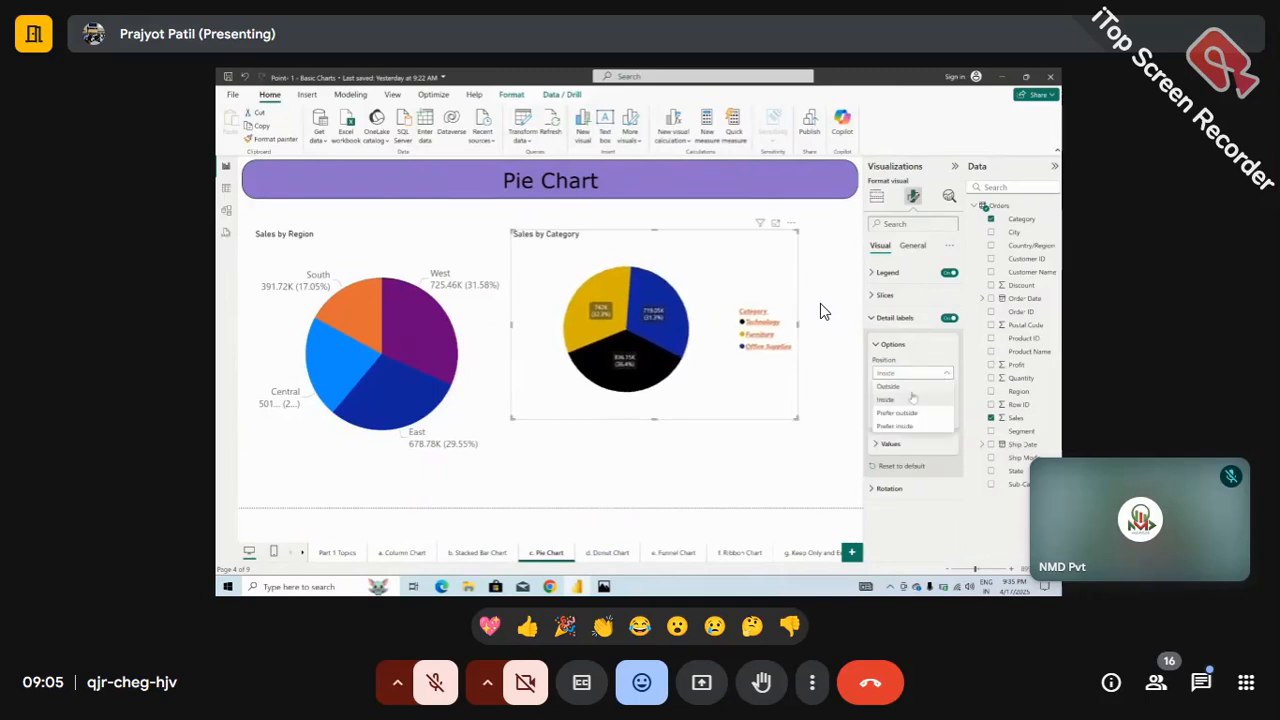
{"action": "left_click", "coordinate": [888, 386]}
Reselect the Sales by Category pie chart and reduce its size further to test the outside labels
{"action": "left_click", "coordinate": [800, 425]}
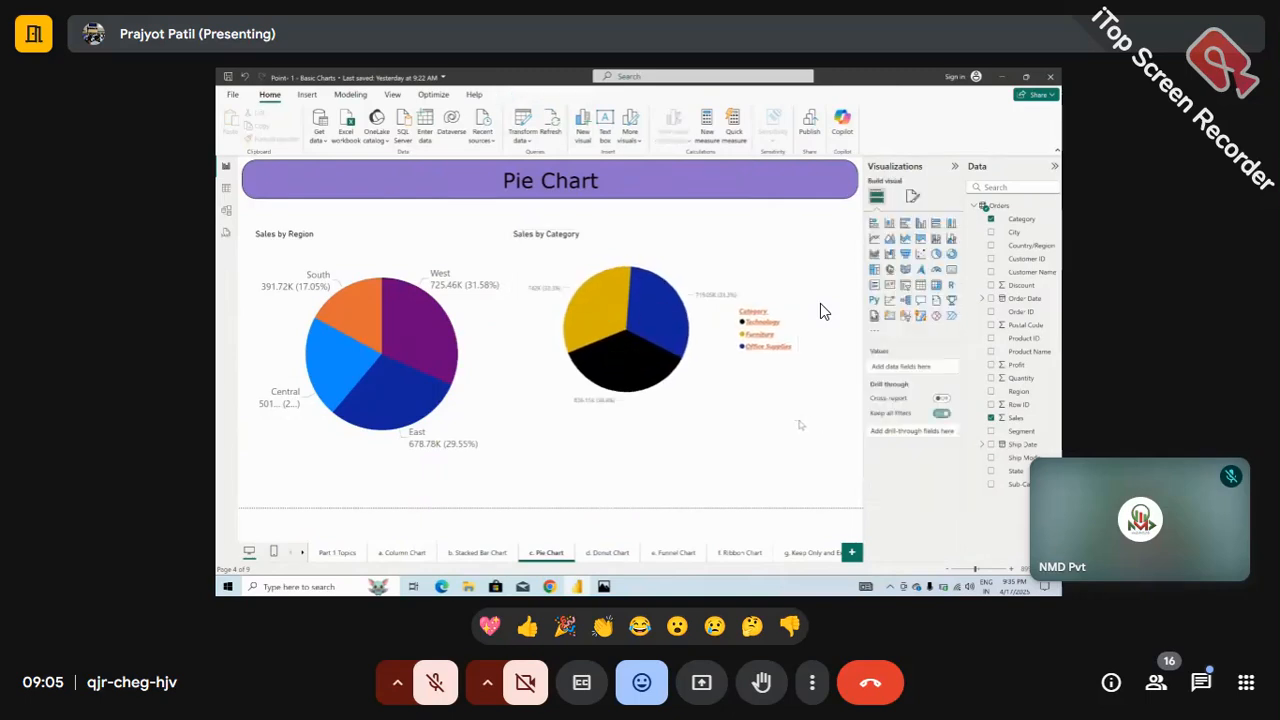
{"action": "left_click", "coordinate": [794, 416]}
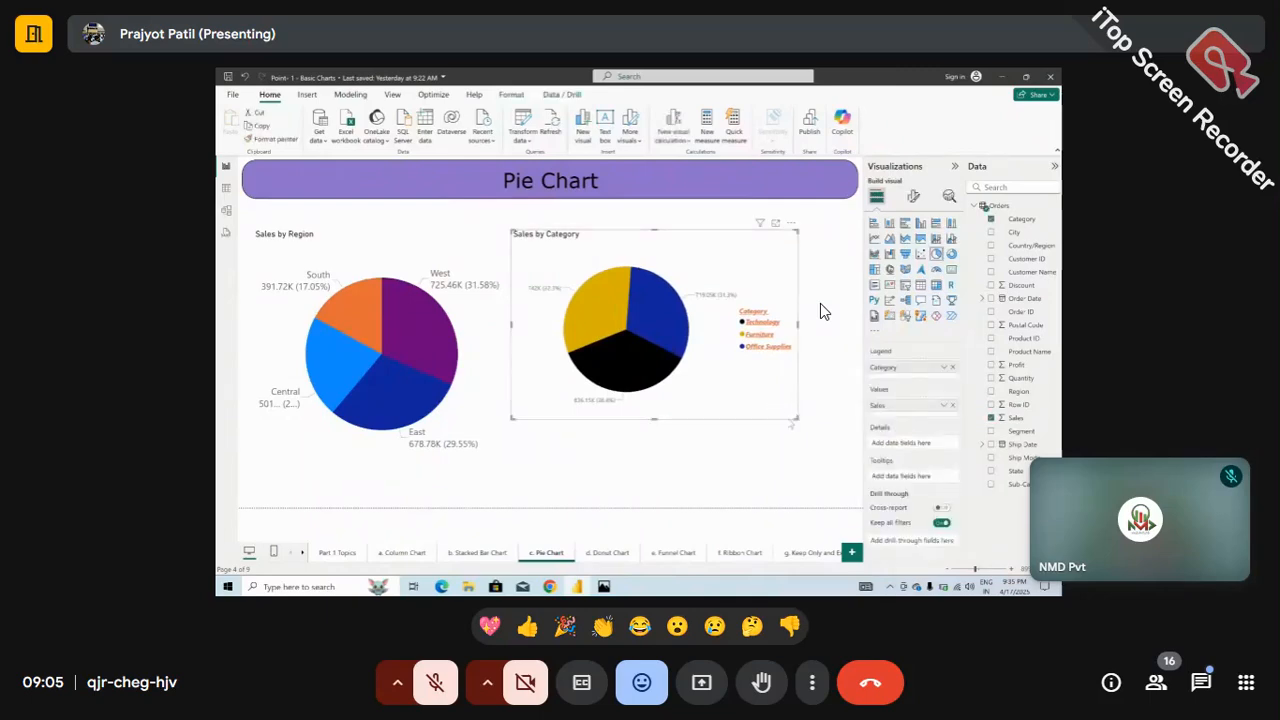
{"action": "left_click_drag", "start_coordinate": [791, 424], "coordinate": [627, 309]}
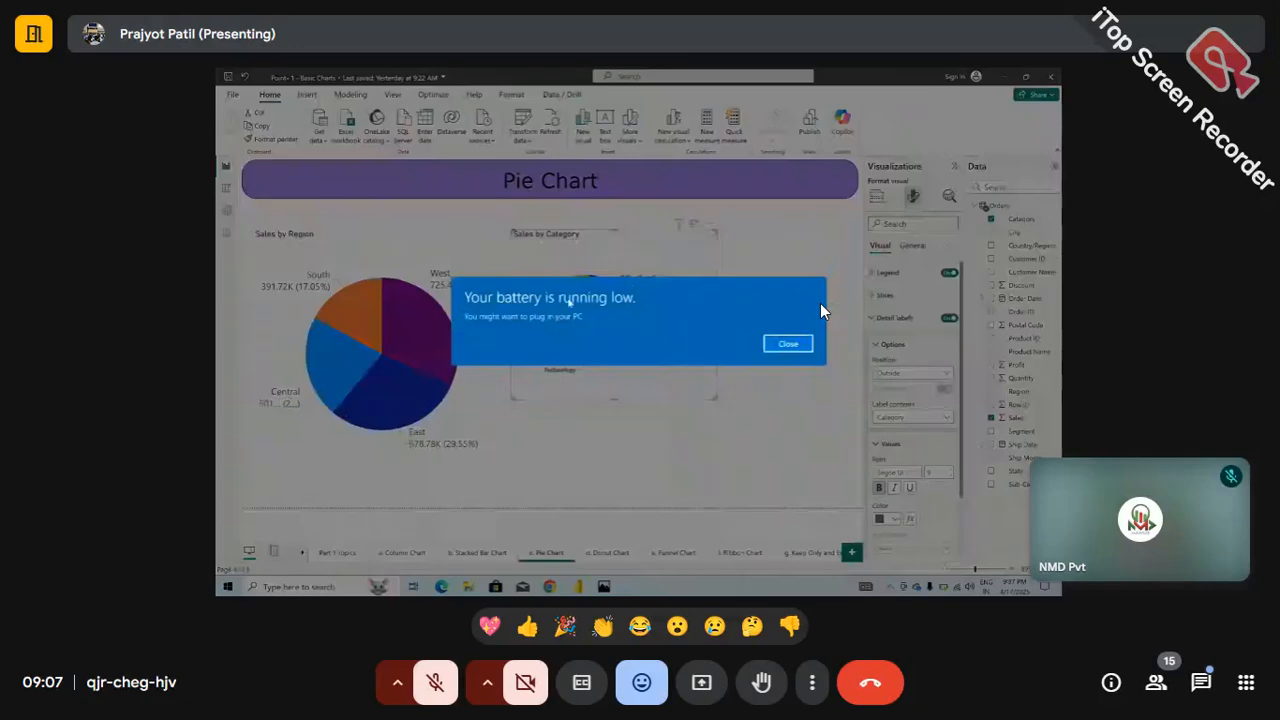
Dismiss the battery notice and move the Sales by Category pie chart further right on the page
{"action": "left_click", "coordinate": [770, 347]}
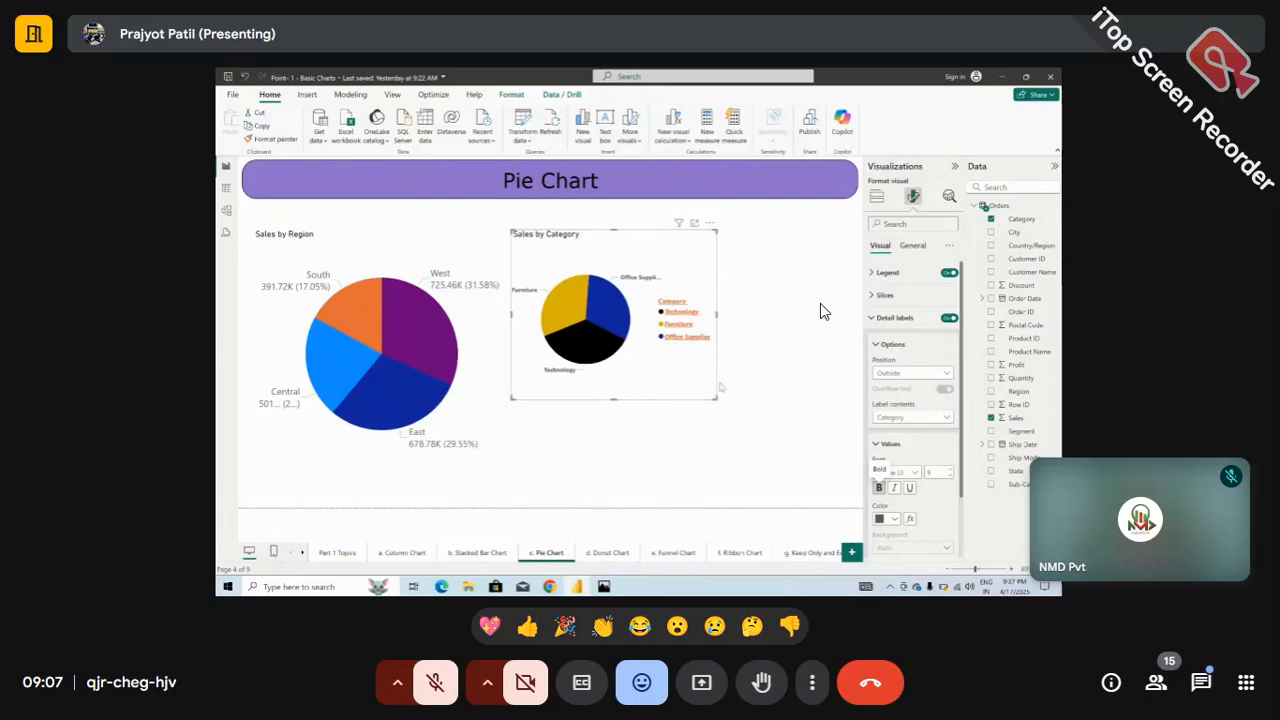
{"action": "left_click", "coordinate": [731, 322]}
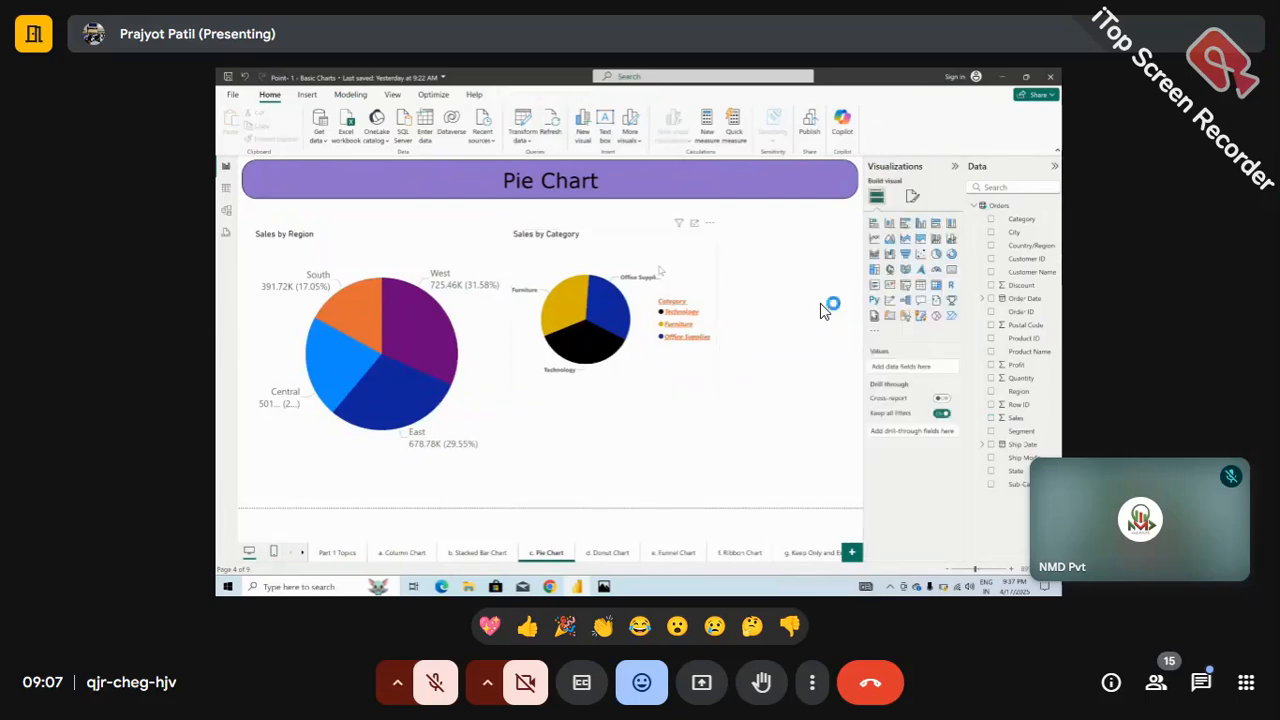
{"action": "left_click_drag", "start_coordinate": [659, 265], "coordinate": [716, 264]}
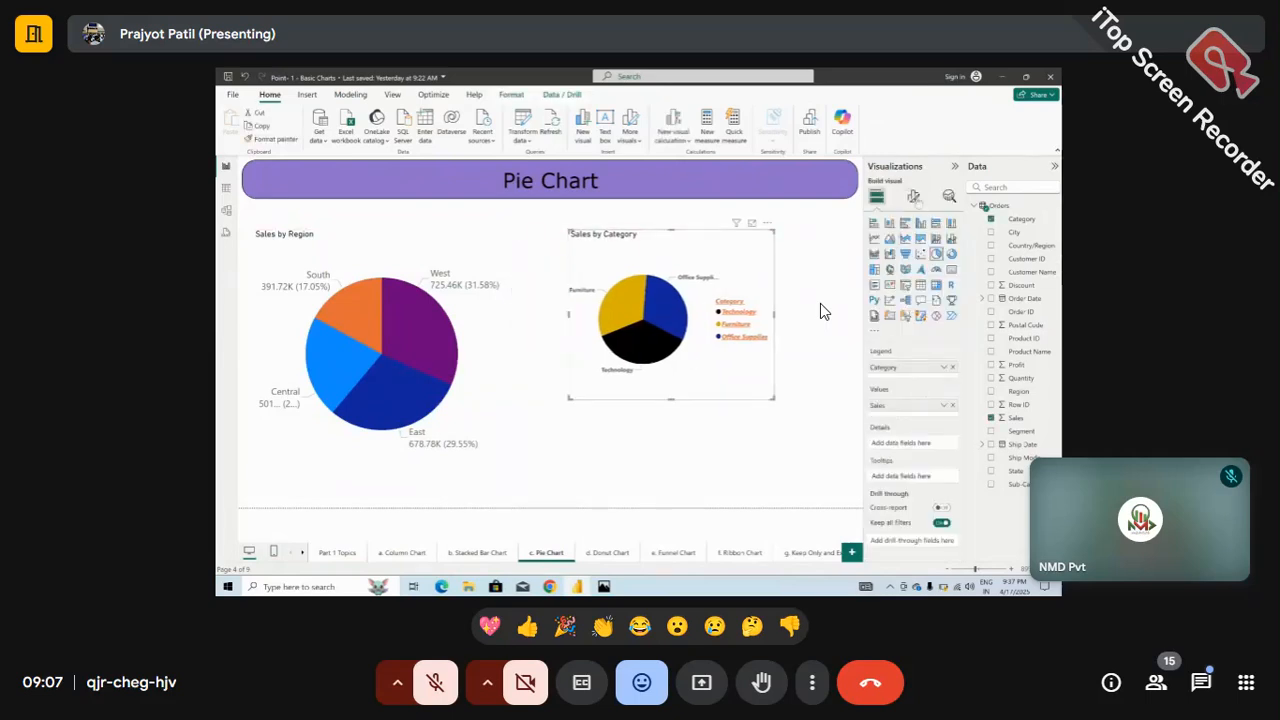
Toggle the Sales by Category pie chart's title off and back on in its general formatting
{"action": "left_click", "coordinate": [913, 196]}
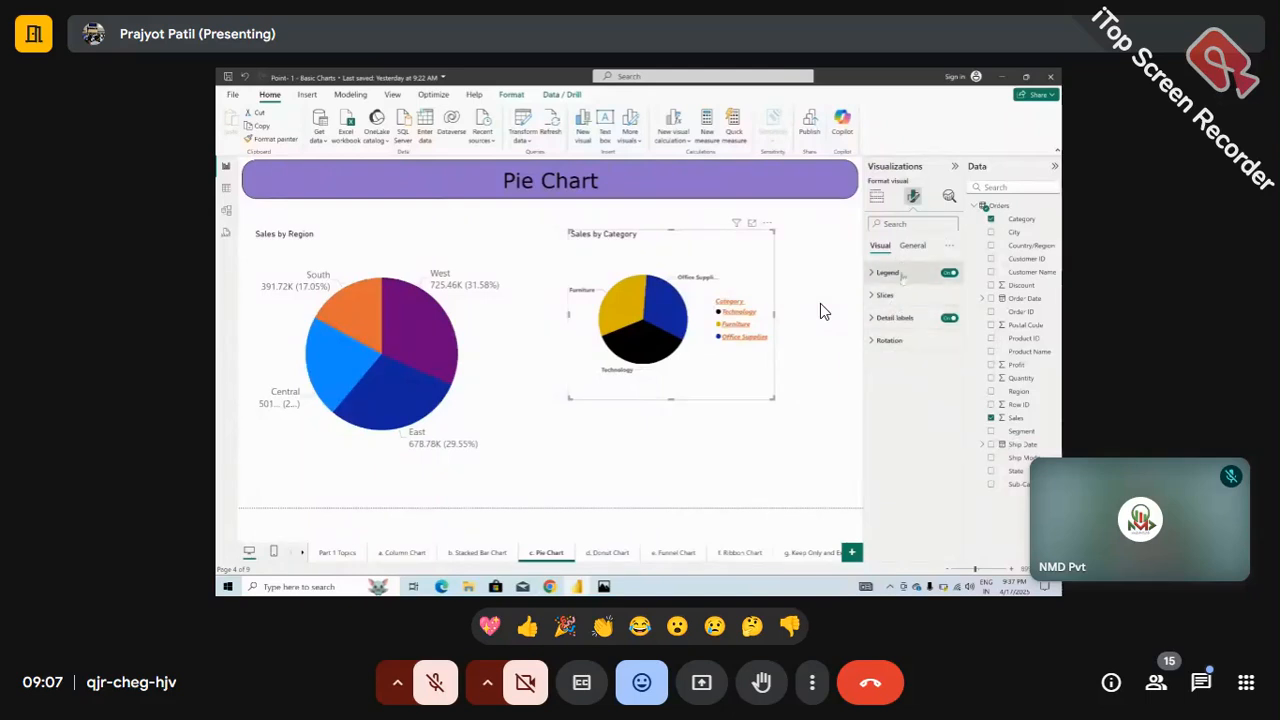
{"action": "left_click", "coordinate": [912, 245]}
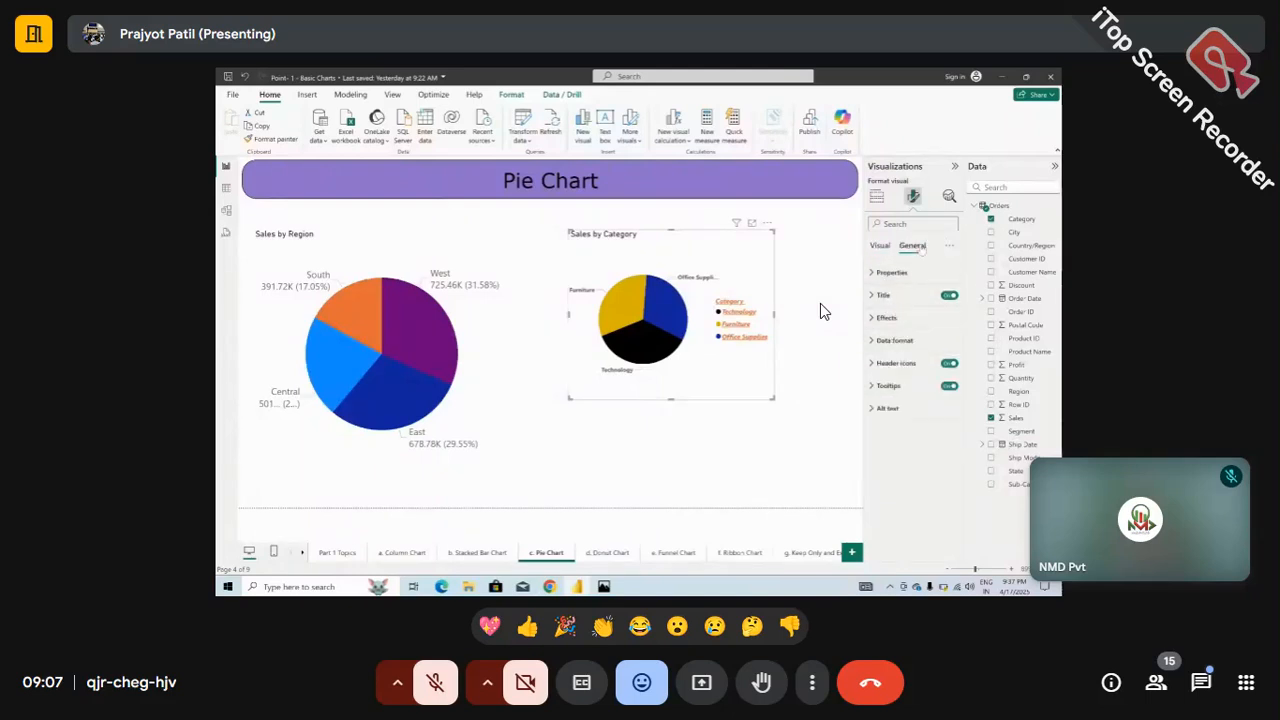
{"action": "left_click", "coordinate": [949, 296]}
{"action": "left_click", "coordinate": [949, 296]}
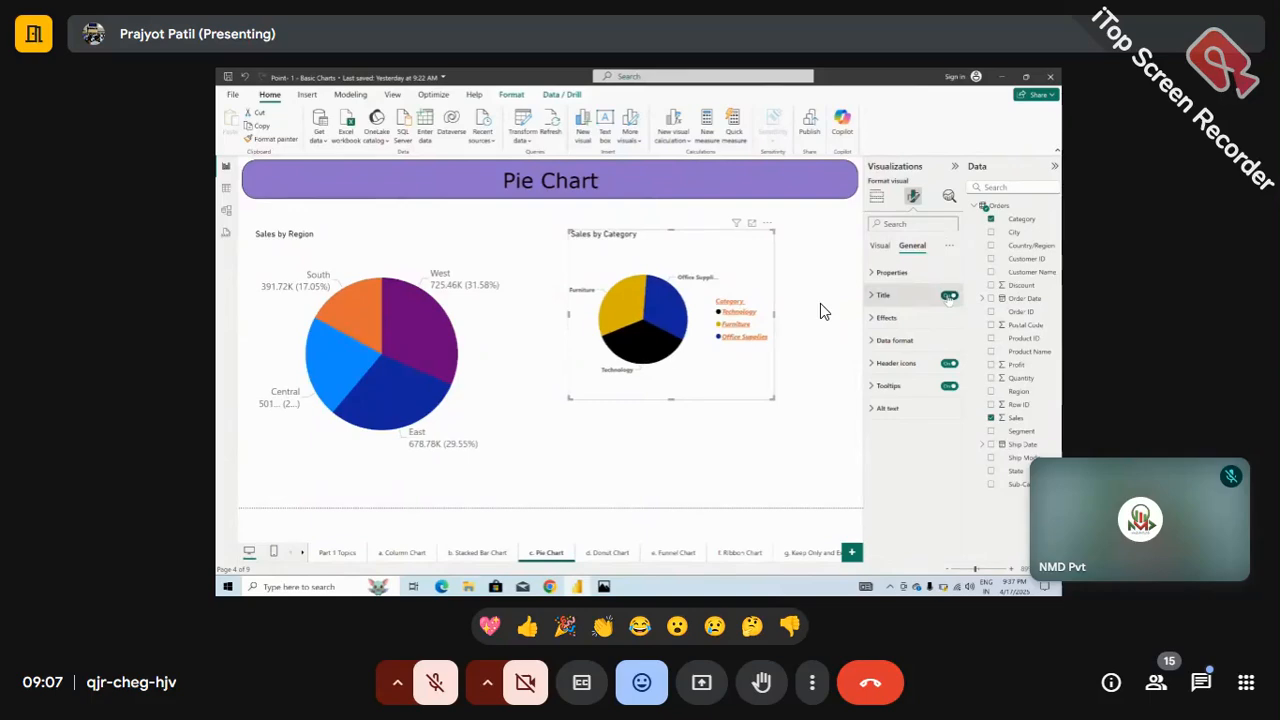
Revisit the Column Chart and Stacked Bar Chart pages and return to the Pie Chart page
{"action": "left_click", "coordinate": [404, 552]}
{"action": "key", "text": "ctrl+Page_Down"}
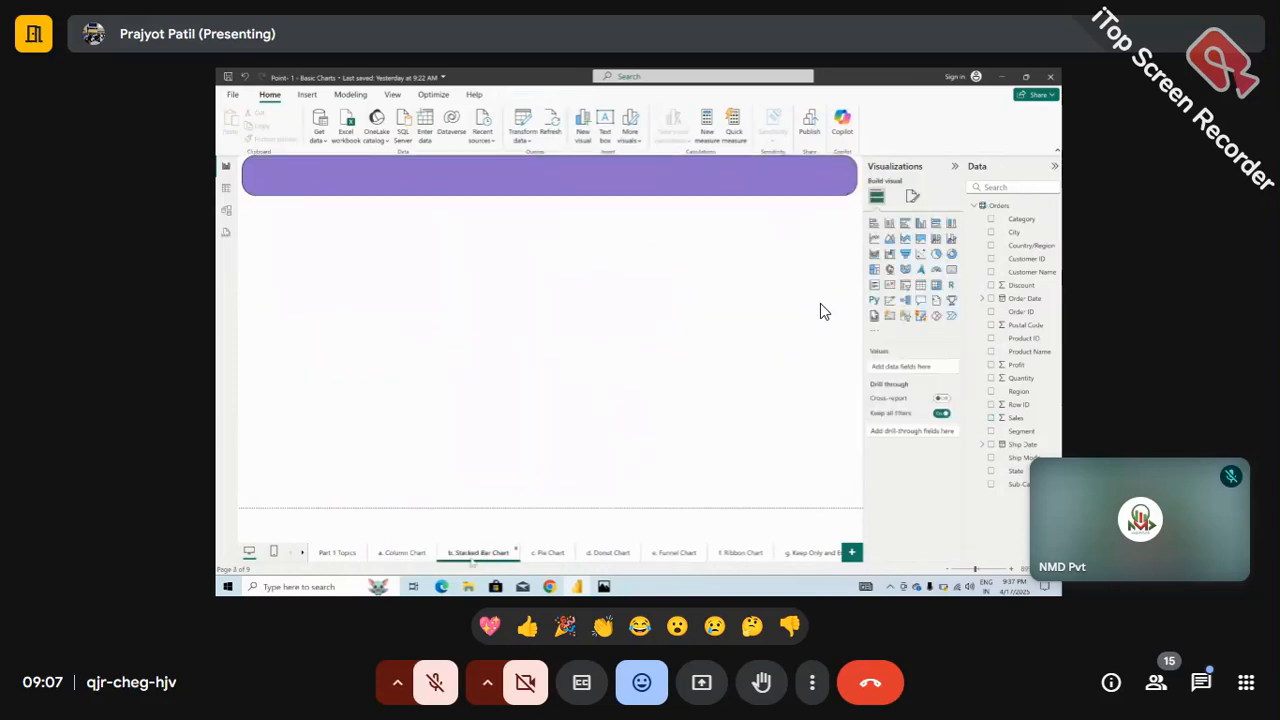
{"action": "key", "text": "ctrl+Page_Down"}
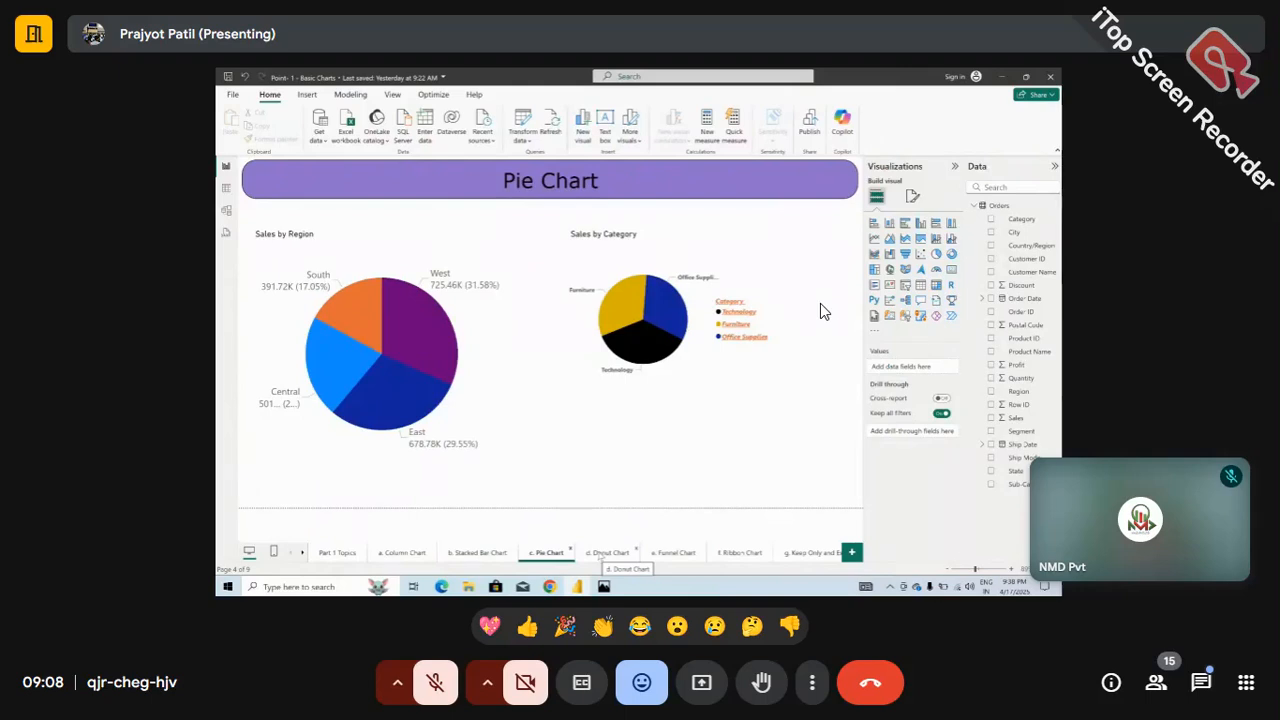
On the Donut Chart page, convert the Sales by Region clustered column chart to a pie chart
{"action": "left_click", "coordinate": [601, 555]}
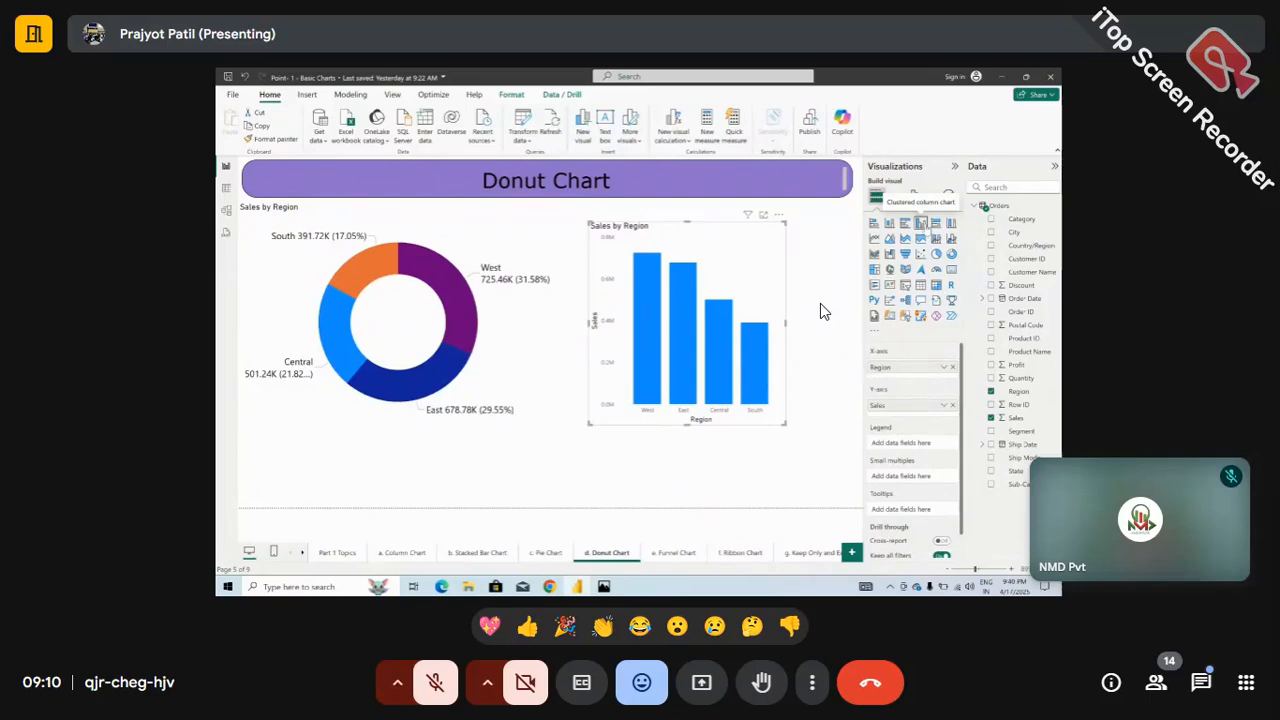
{"action": "left_click", "coordinate": [936, 254]}
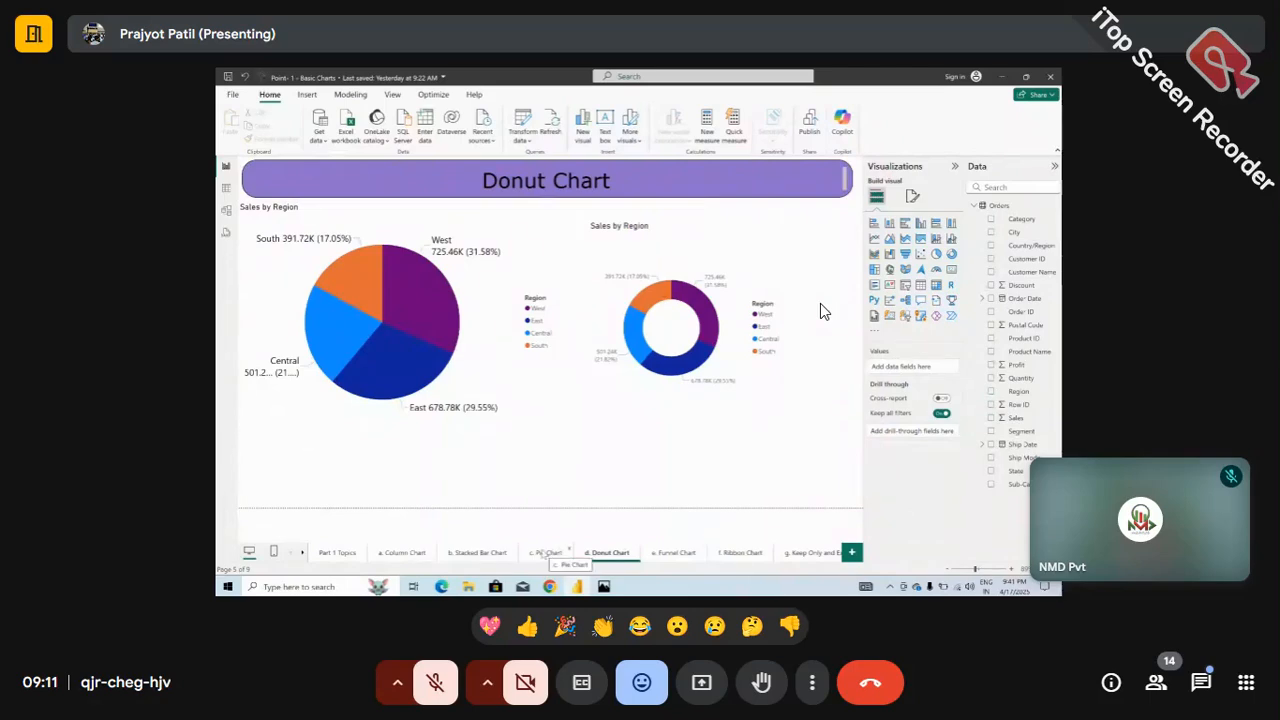
Review the Part 1 Topics page and add a new report page
{"action": "left_click", "coordinate": [337, 553]}
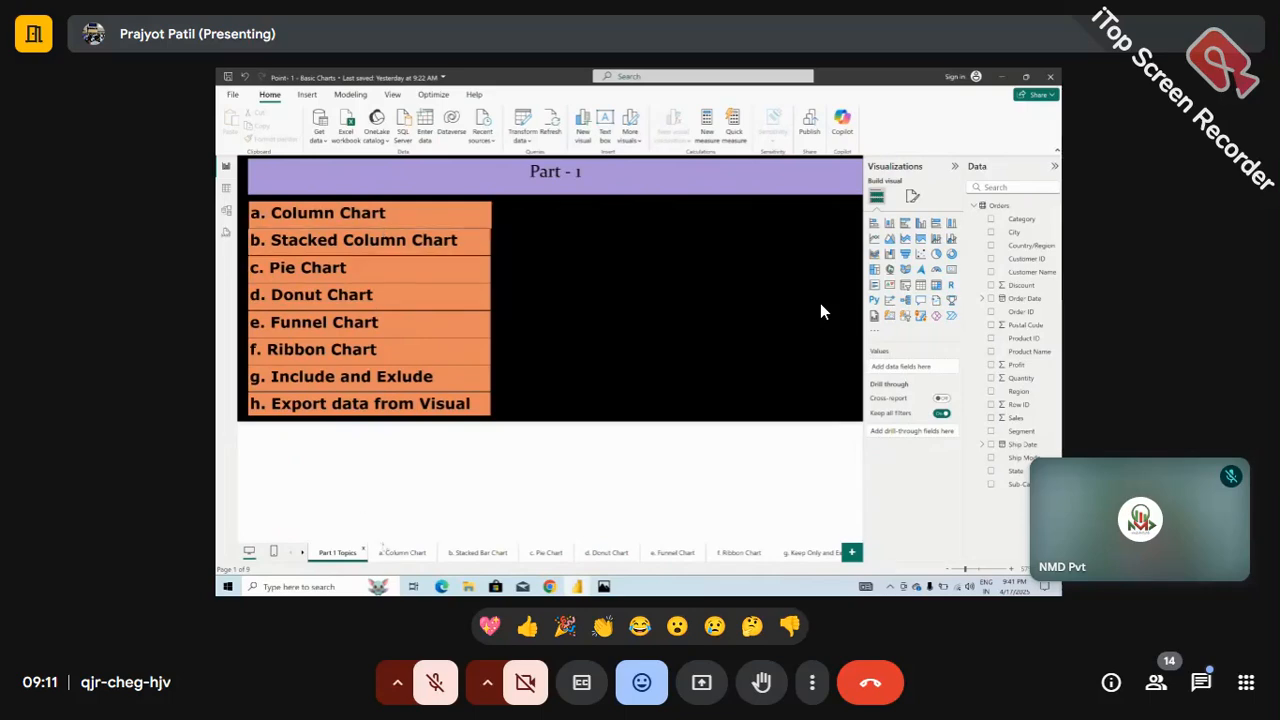
{"action": "left_click", "coordinate": [852, 553]}
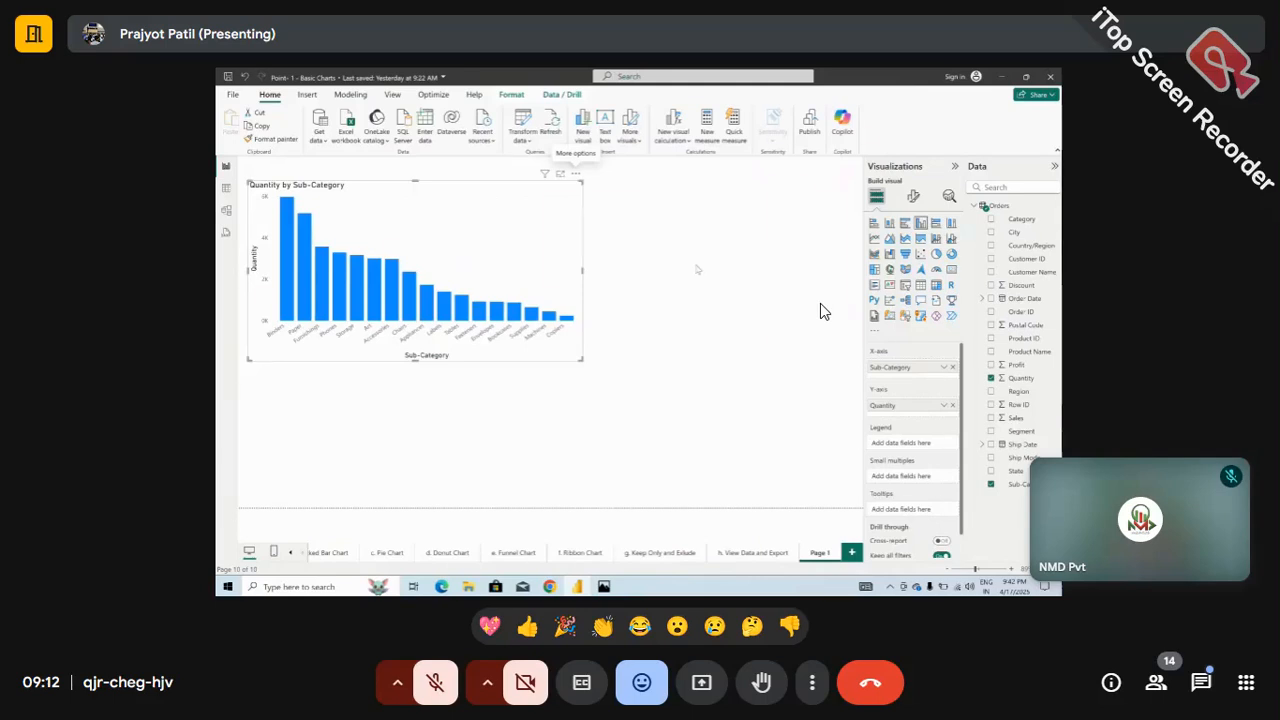
Create a stacked column chart of Sales by Sub-Category with Region as legend below the Quantity chart, and increase its height
{"action": "left_click", "coordinate": [697, 269]}
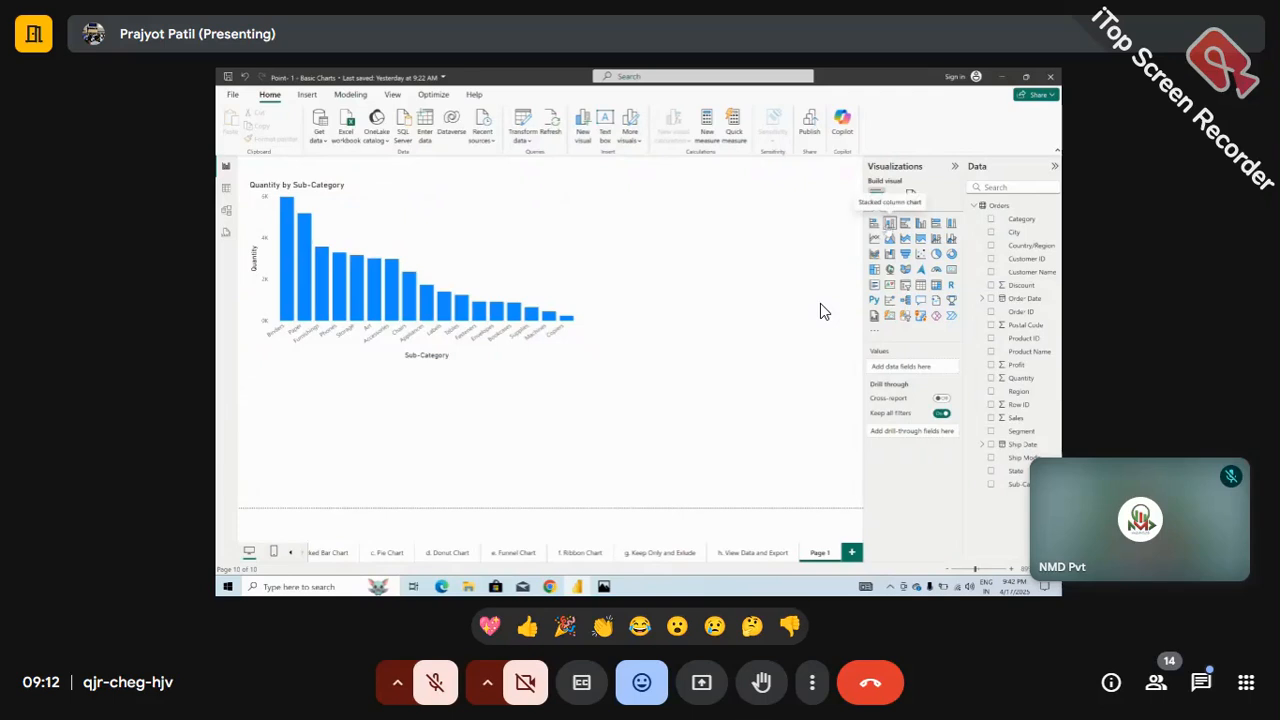
{"action": "left_click", "coordinate": [889, 222]}
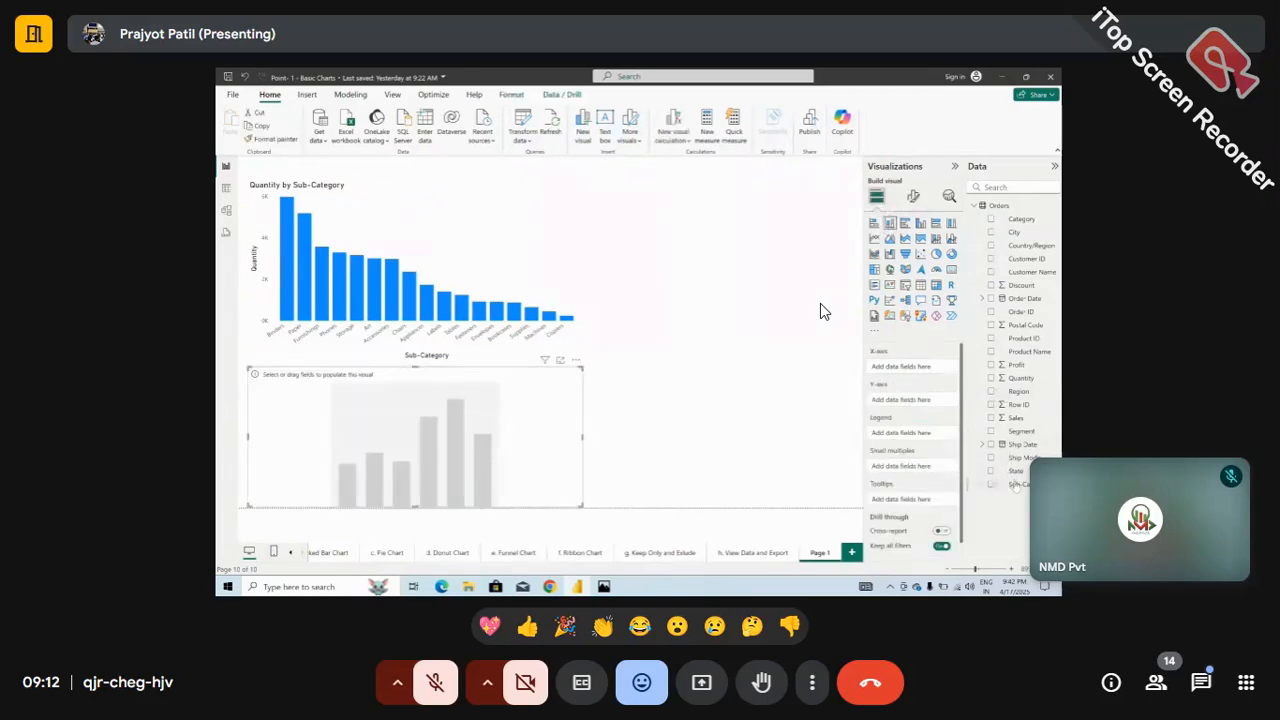
{"action": "left_click_drag", "start_coordinate": [1016, 486], "coordinate": [456, 422]}
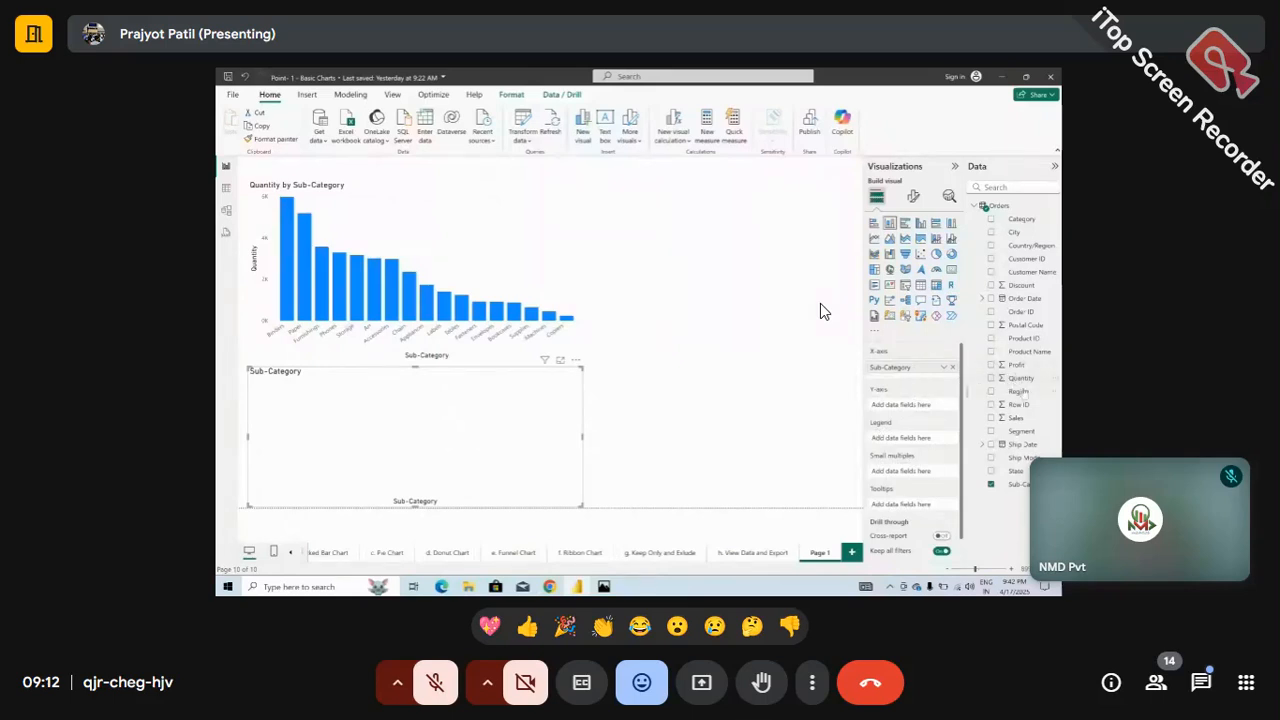
{"action": "left_click_drag", "start_coordinate": [1015, 418], "coordinate": [905, 405]}
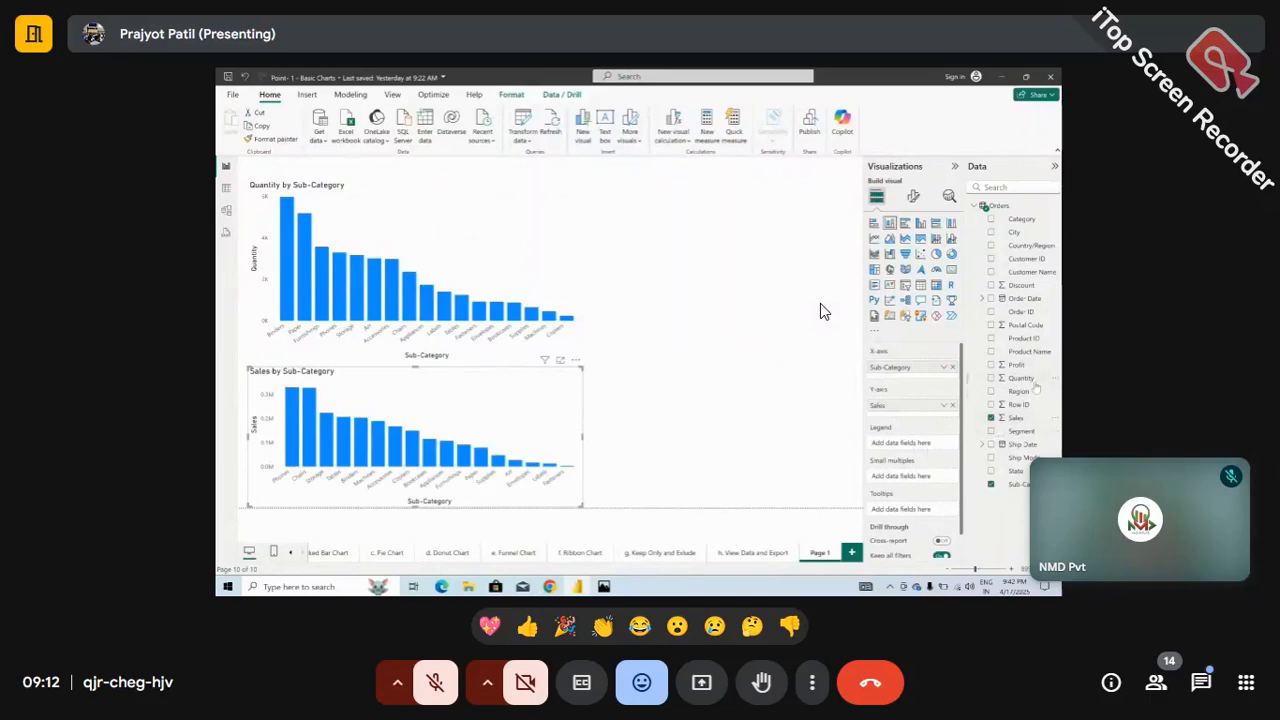
{"action": "left_click_drag", "start_coordinate": [1030, 392], "coordinate": [907, 444]}
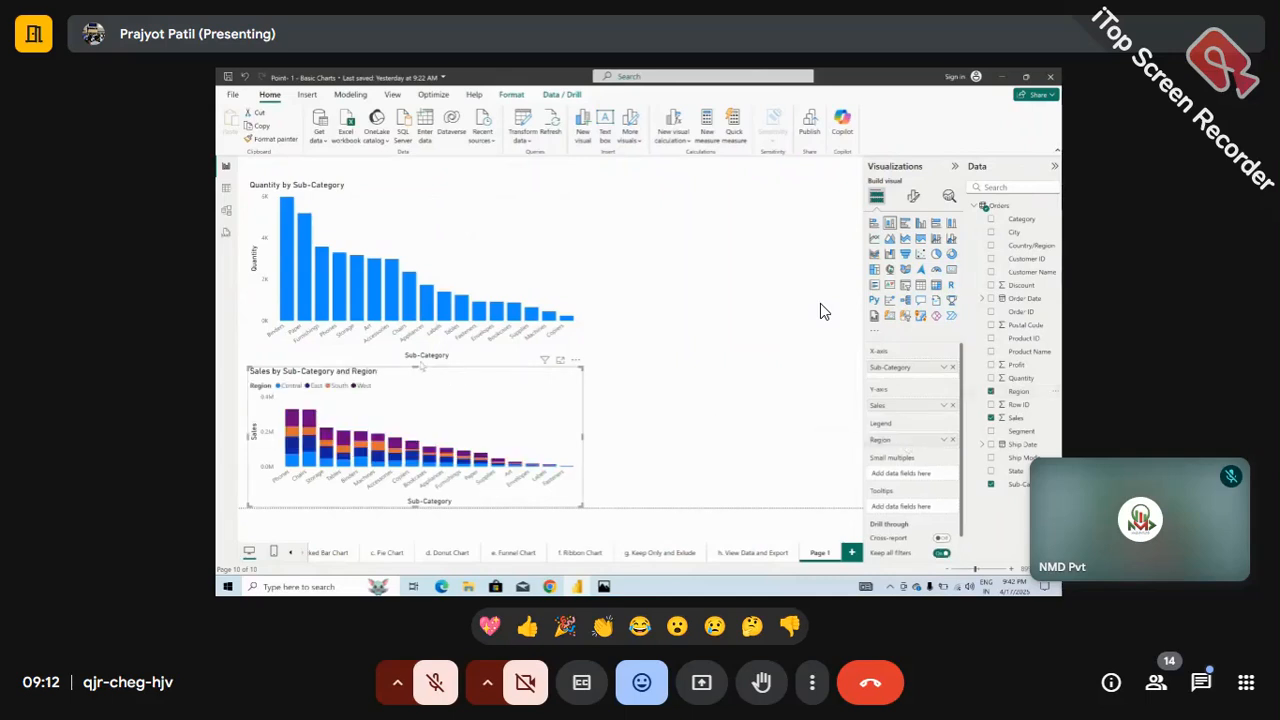
{"action": "left_click_drag", "start_coordinate": [416, 367], "coordinate": [416, 348]}
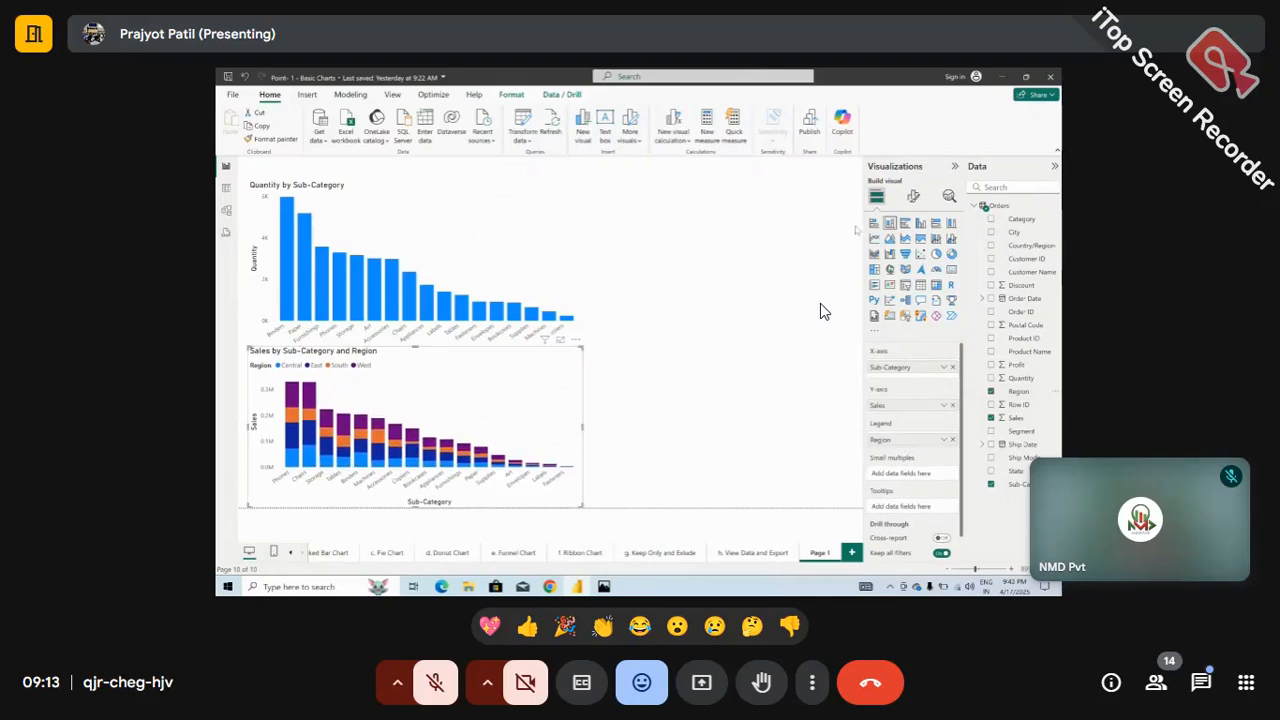
Turn on data labels for the Sales by Sub-Category and Region chart and enlarge the chart to fit them
{"action": "left_click", "coordinate": [913, 196]}
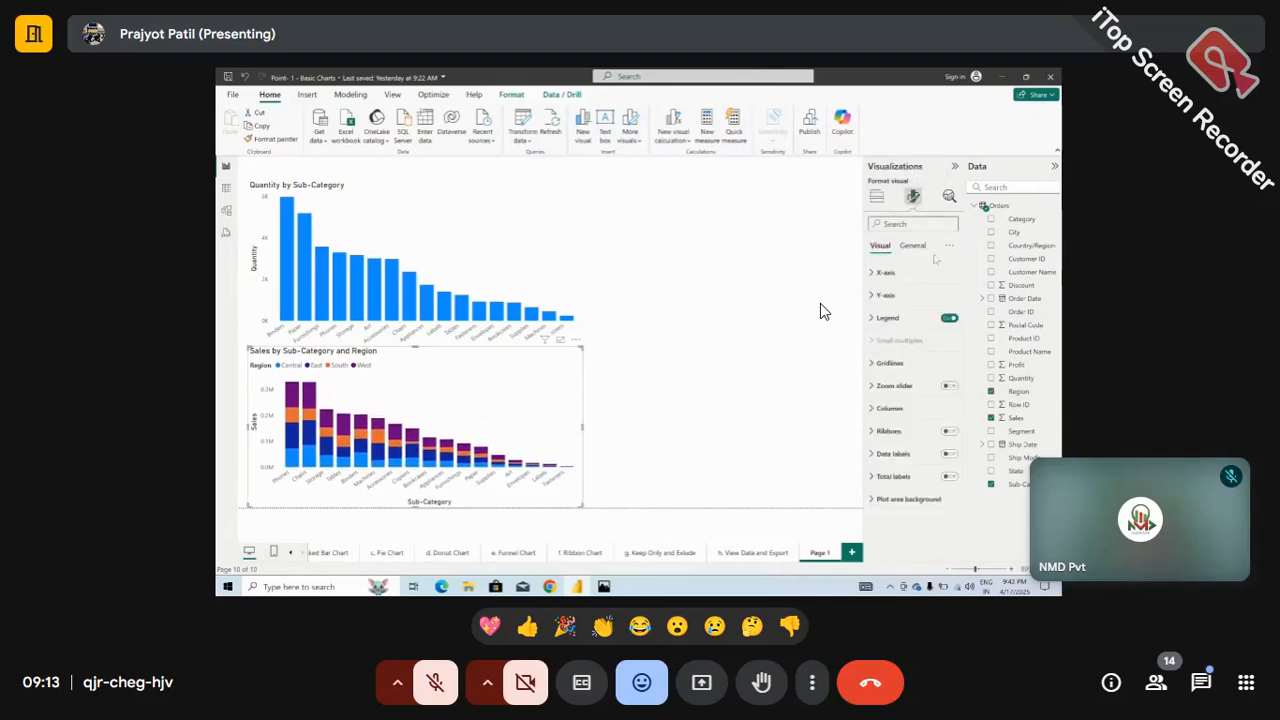
{"action": "left_click", "coordinate": [949, 454]}
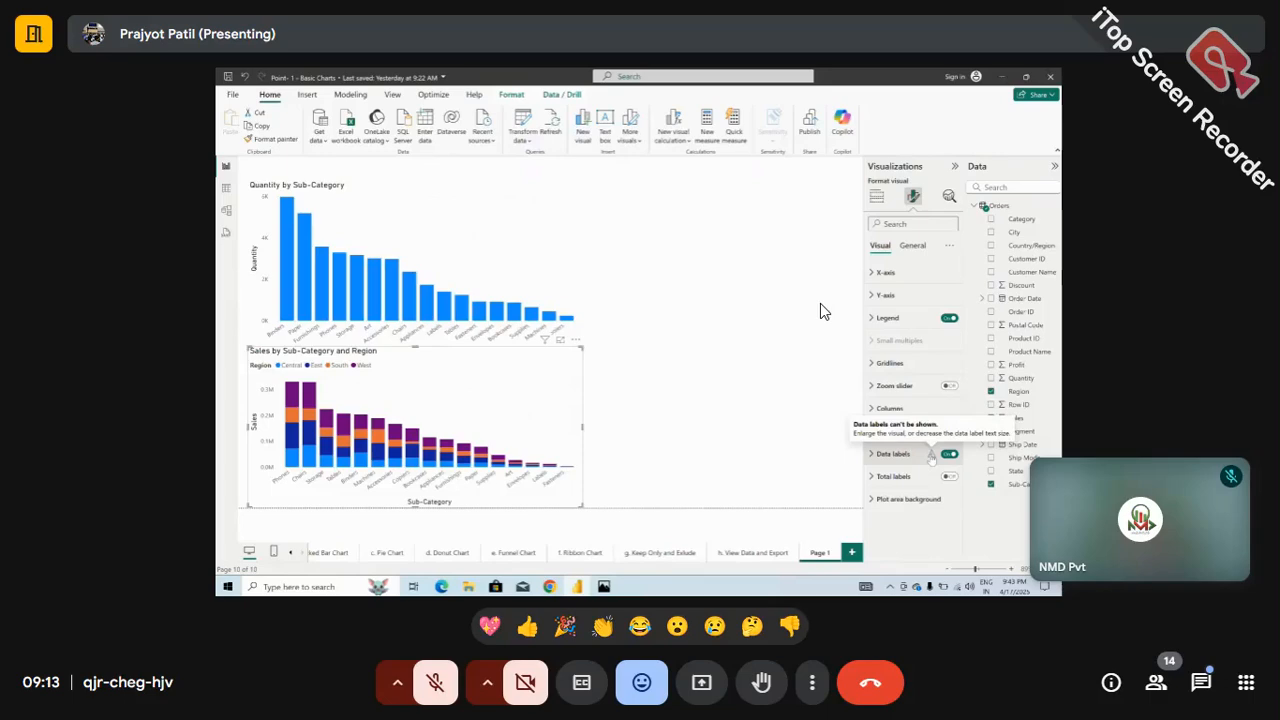
{"action": "left_click", "coordinate": [889, 454]}
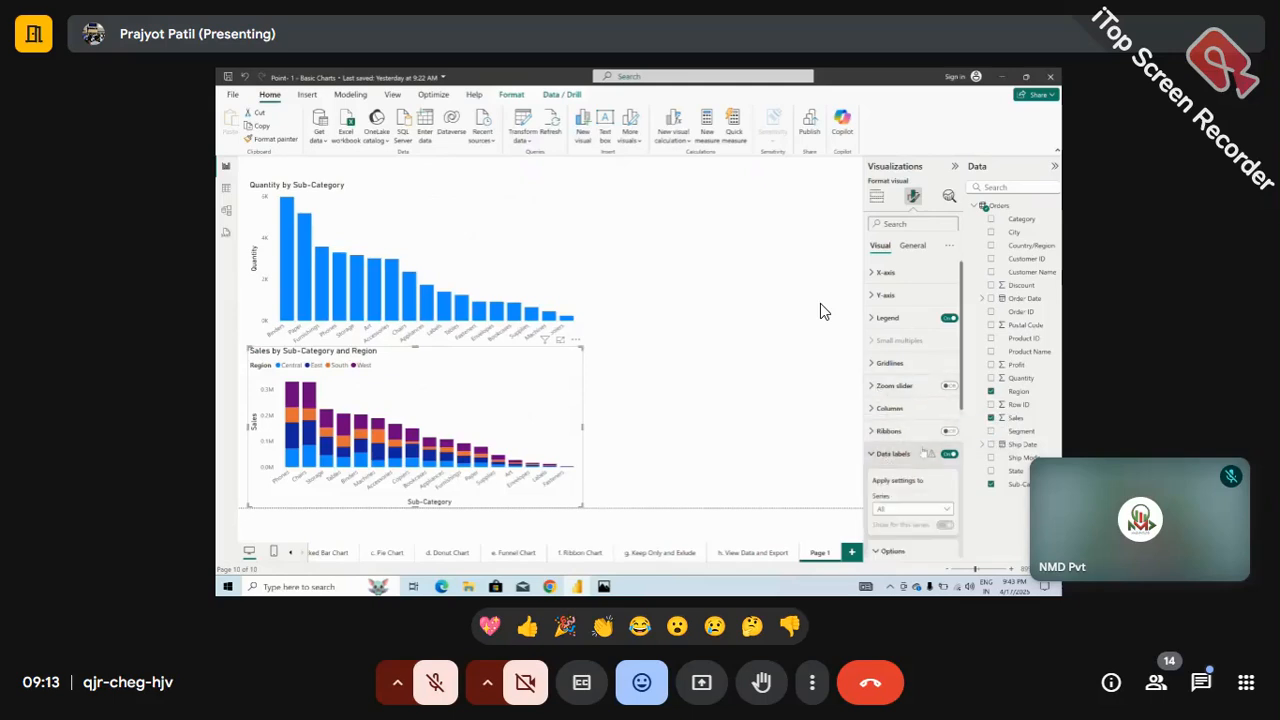
{"action": "left_click_drag", "start_coordinate": [962, 403], "coordinate": [960, 520]}
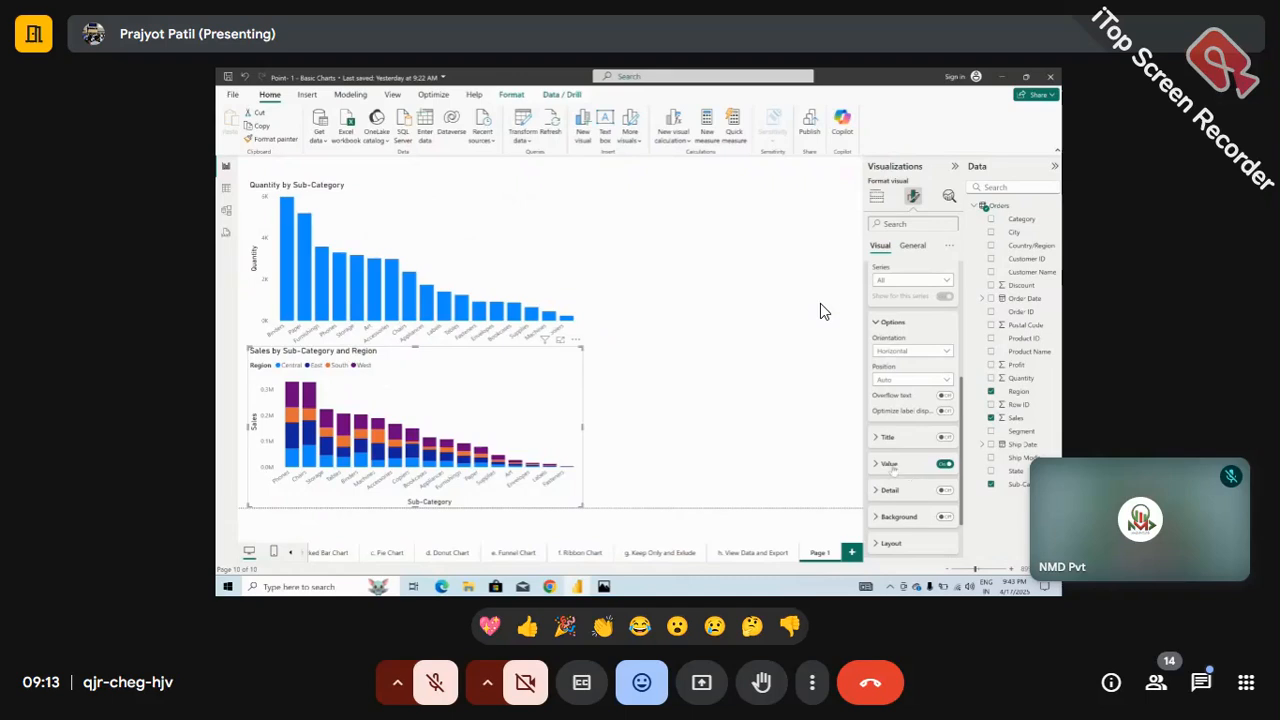
{"action": "left_click", "coordinate": [900, 470]}
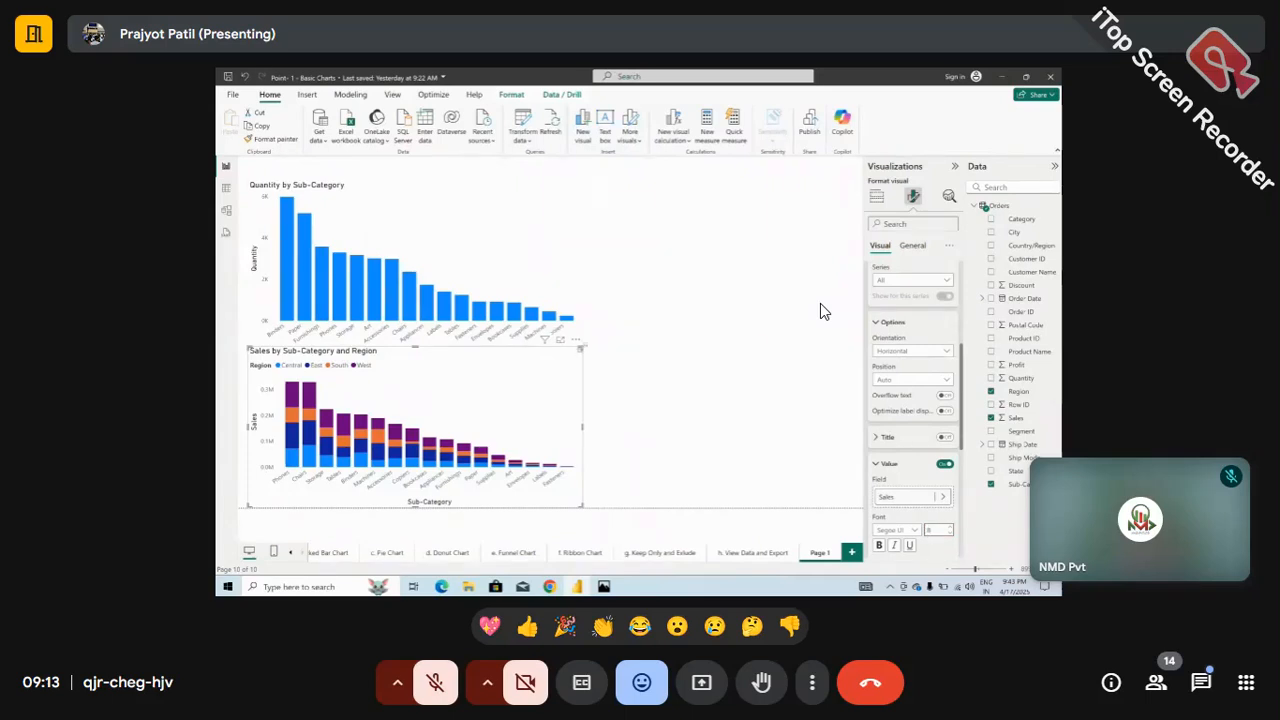
{"action": "left_click_drag", "start_coordinate": [584, 350], "coordinate": [669, 271]}
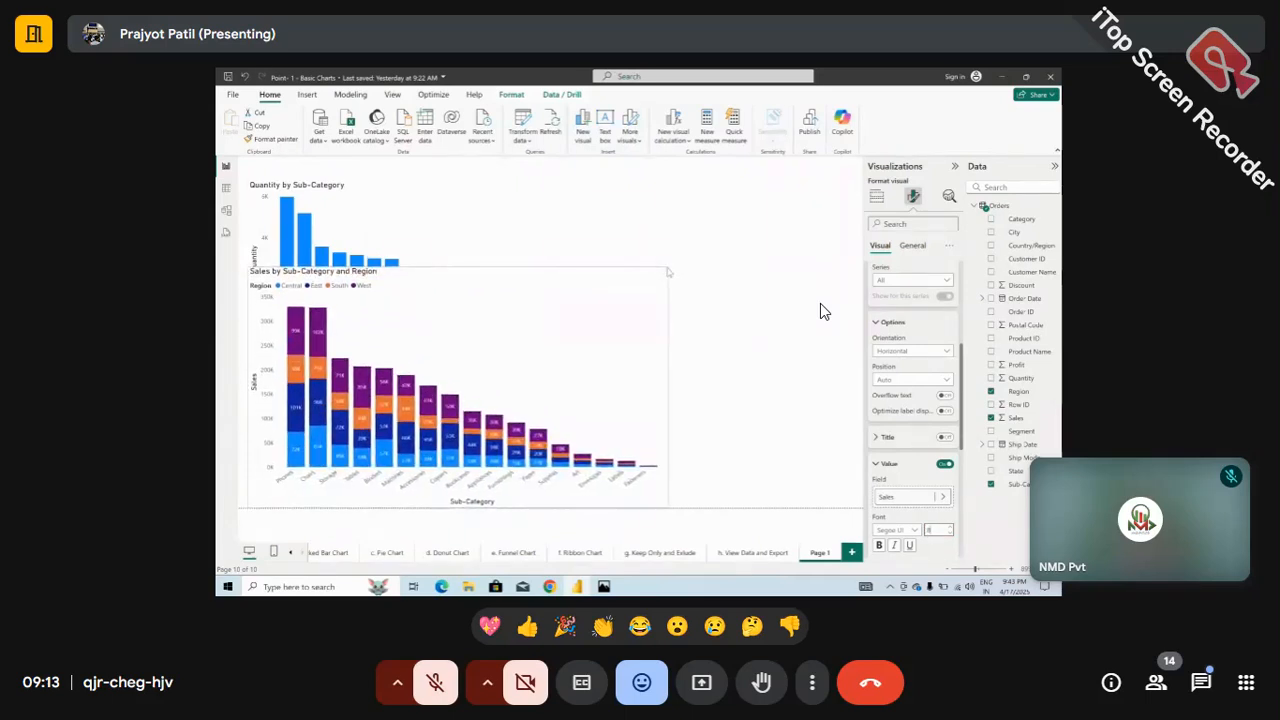
{"action": "left_click", "coordinate": [753, 306]}
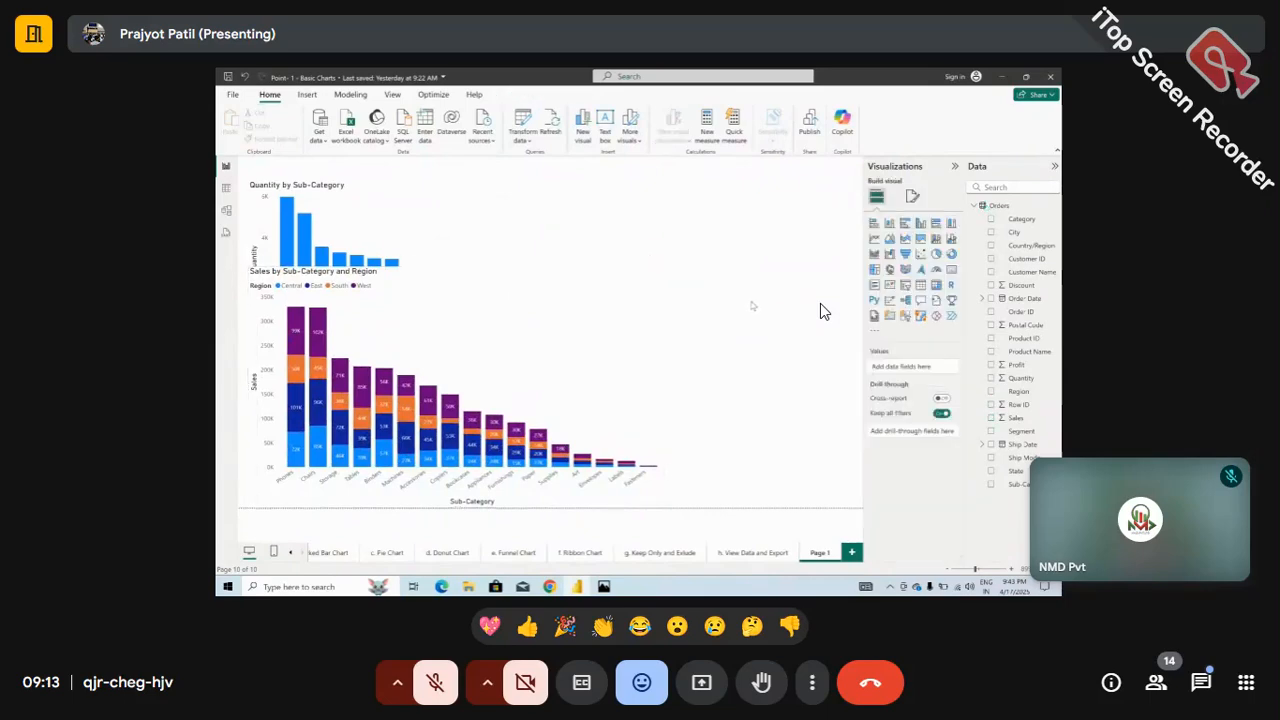
Check the chart's data label warning, then widen the stacked column chart and lower its upper edge below the Quantity chart
{"action": "left_click", "coordinate": [618, 385]}
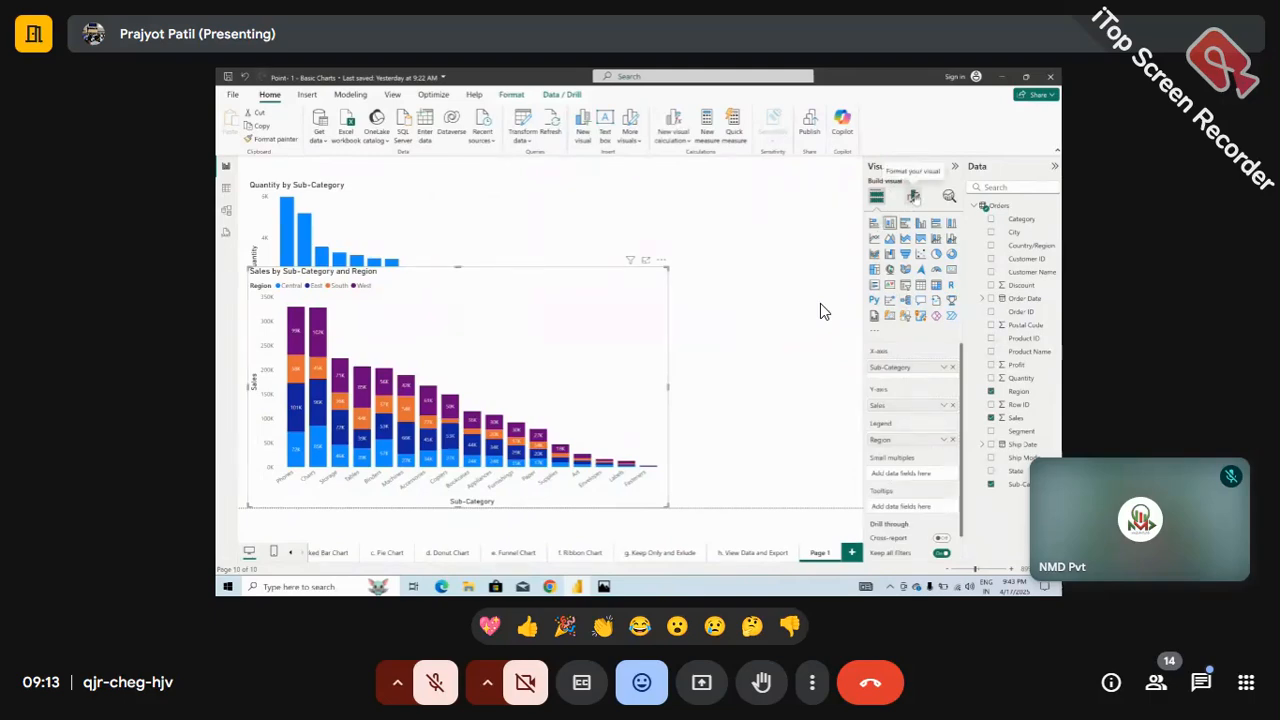
{"action": "left_click", "coordinate": [913, 196]}
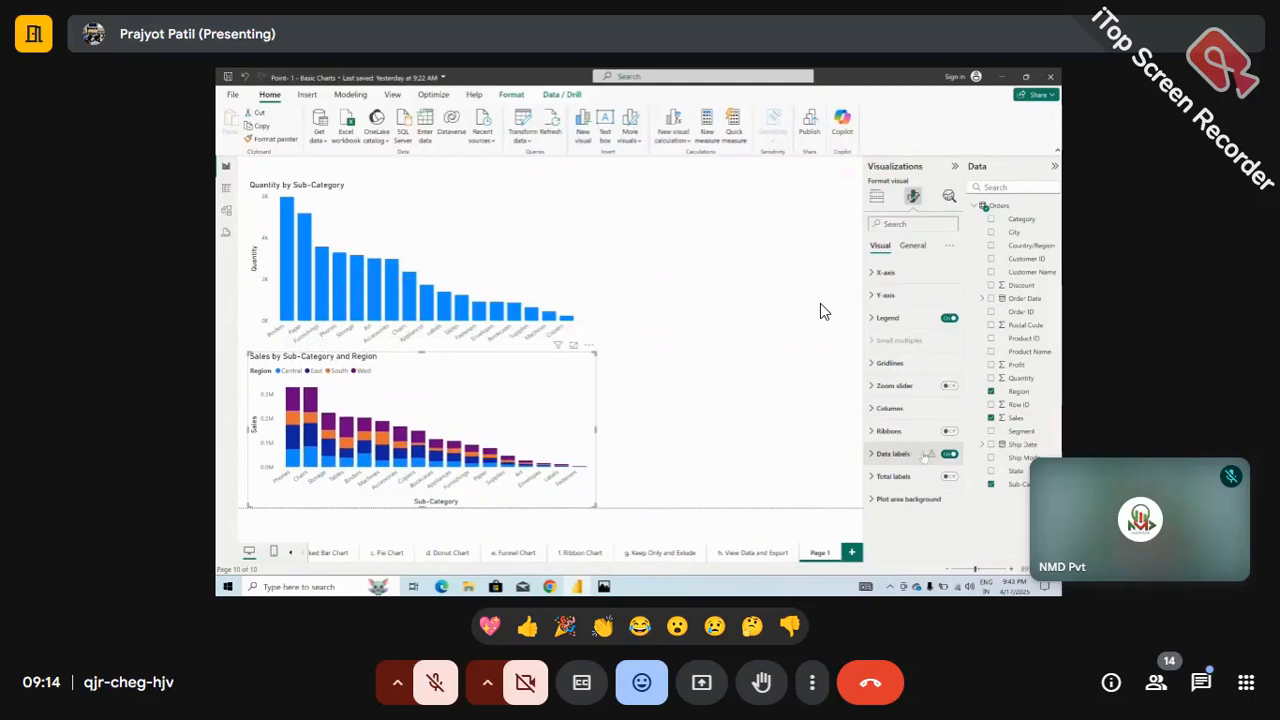
{"action": "mouse_move", "coordinate": [931, 456]}
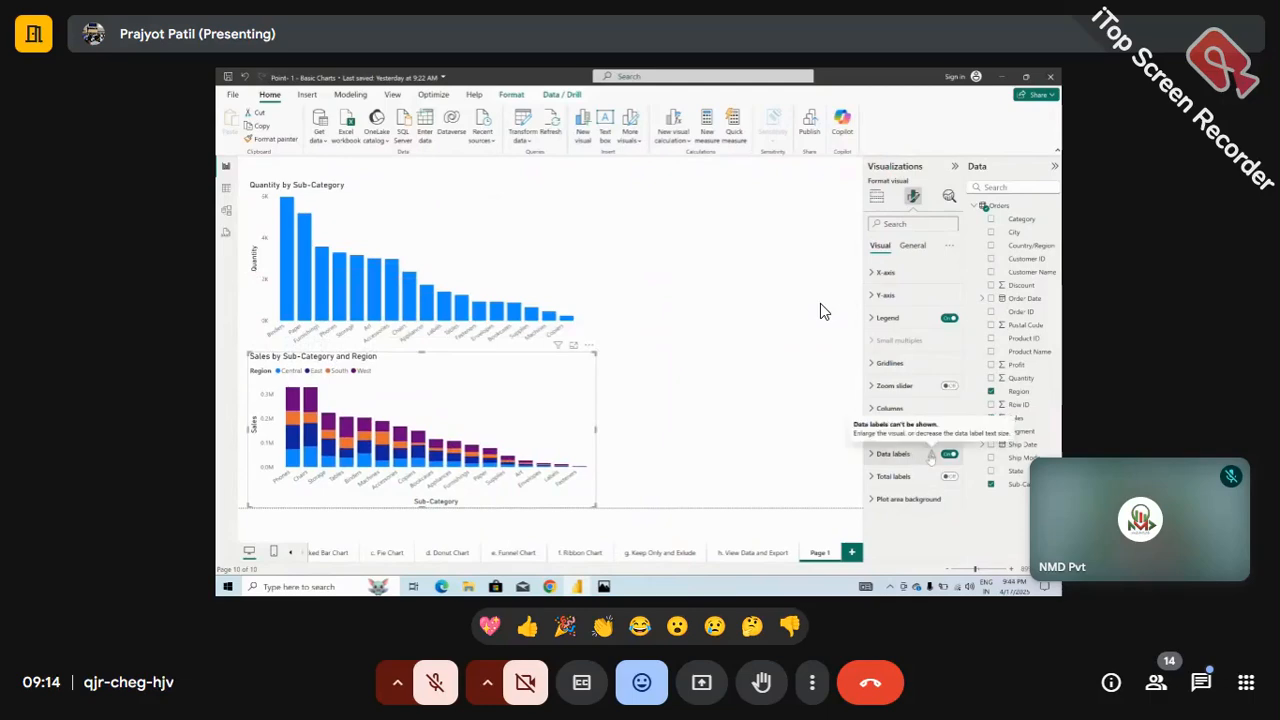
{"action": "left_click_drag", "start_coordinate": [595, 352], "coordinate": [695, 272]}
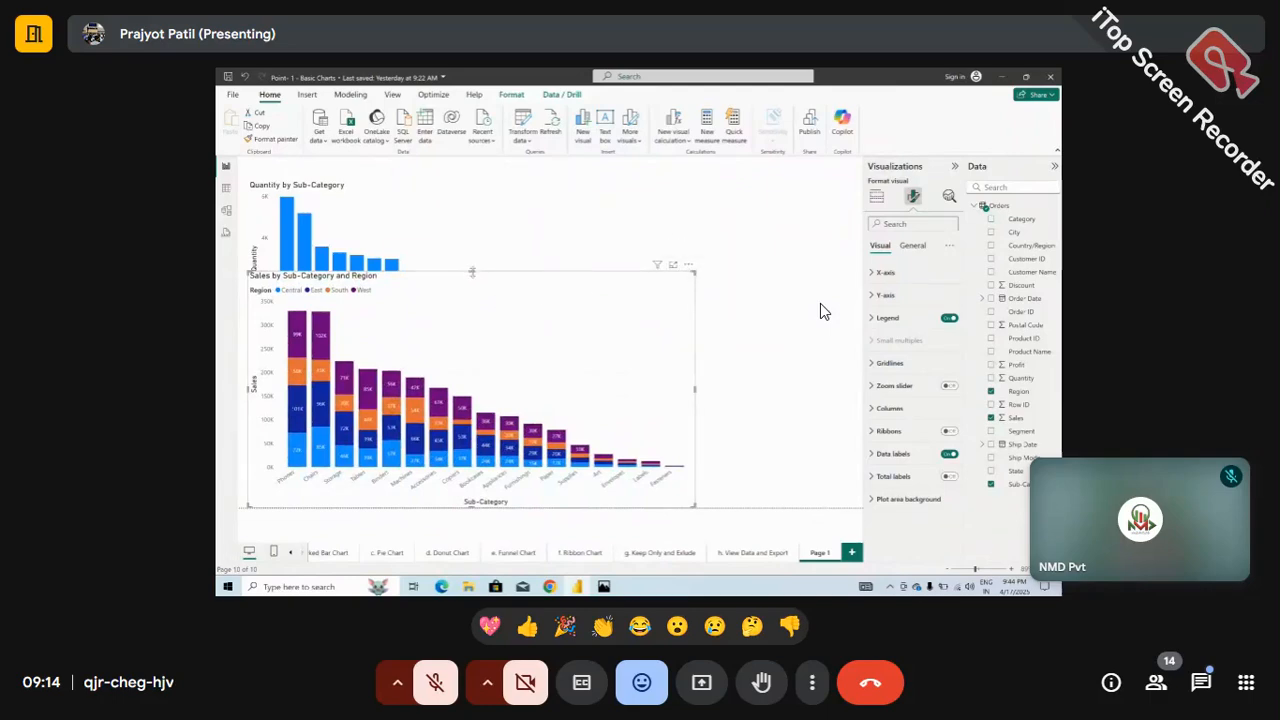
{"action": "left_click_drag", "start_coordinate": [474, 272], "coordinate": [490, 372]}
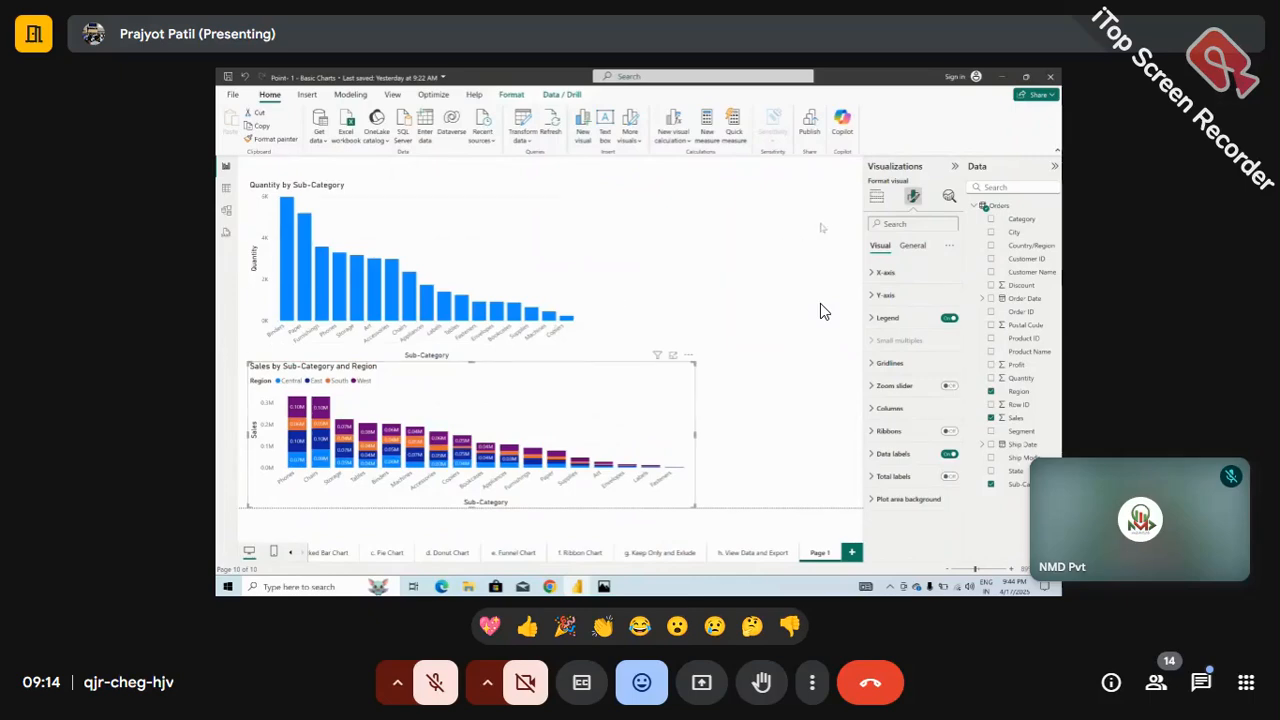
{"action": "left_click", "coordinate": [698, 222]}
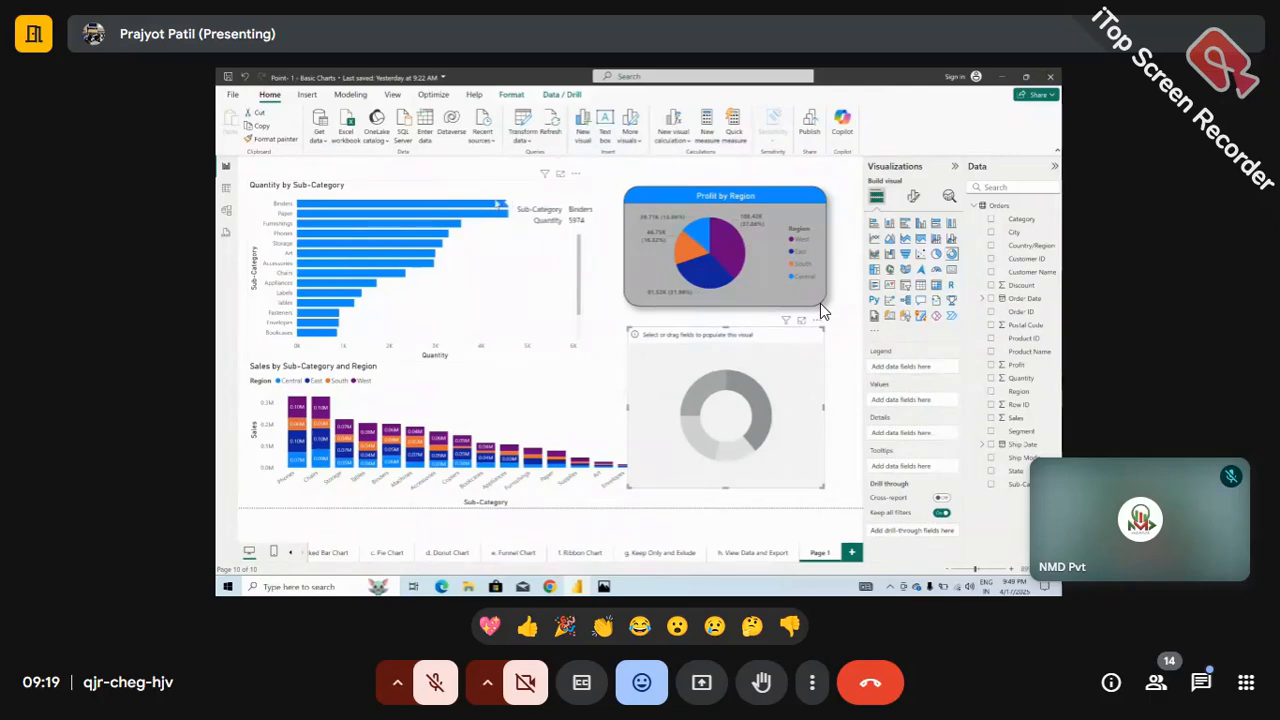
Open the report's data for editing with Transform data
{"action": "left_click", "coordinate": [522, 140]}
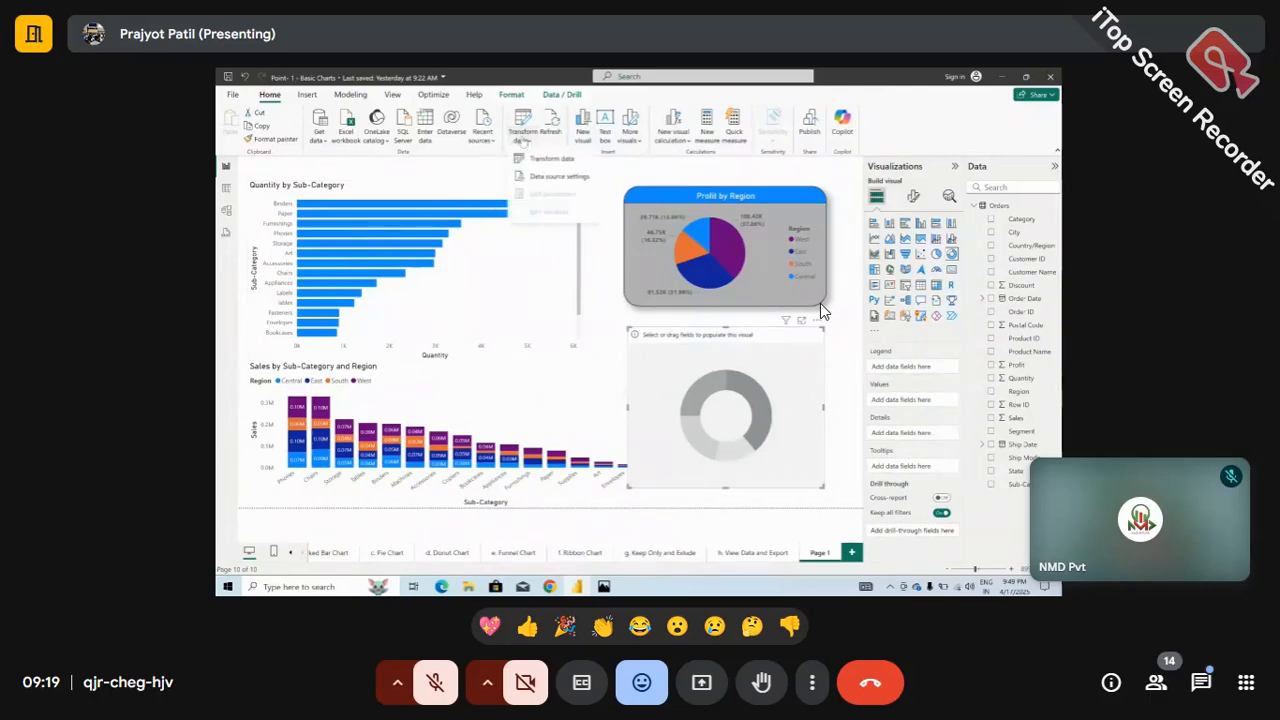
{"action": "left_click", "coordinate": [542, 162]}
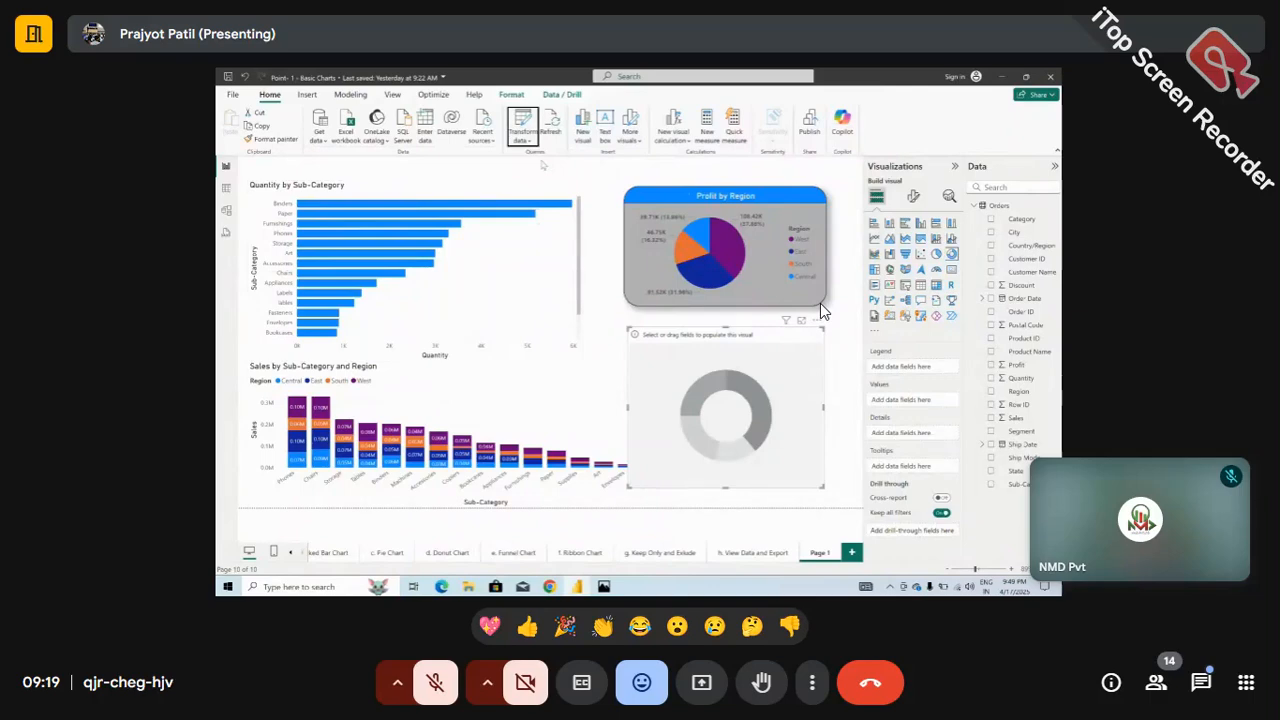